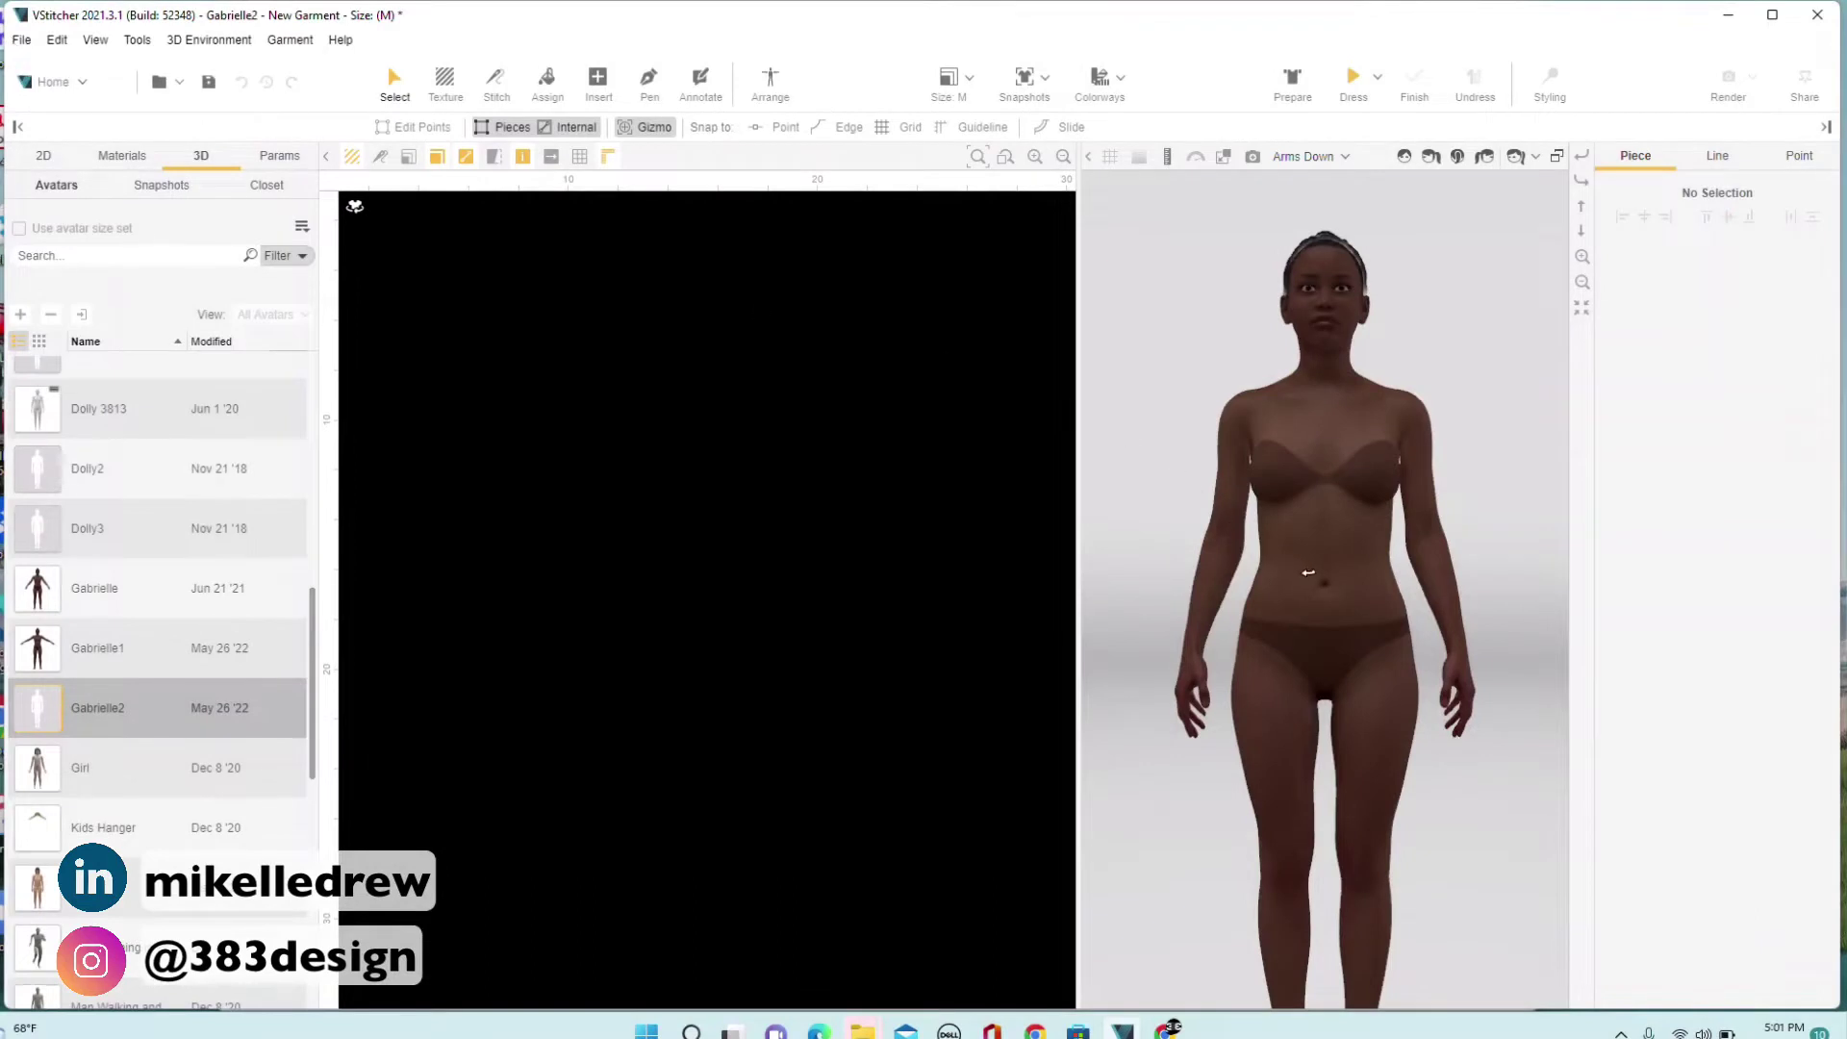
Open the avatar for editing and review its torso measurements, including waist, hip and high hip.
right_click(1309, 573)
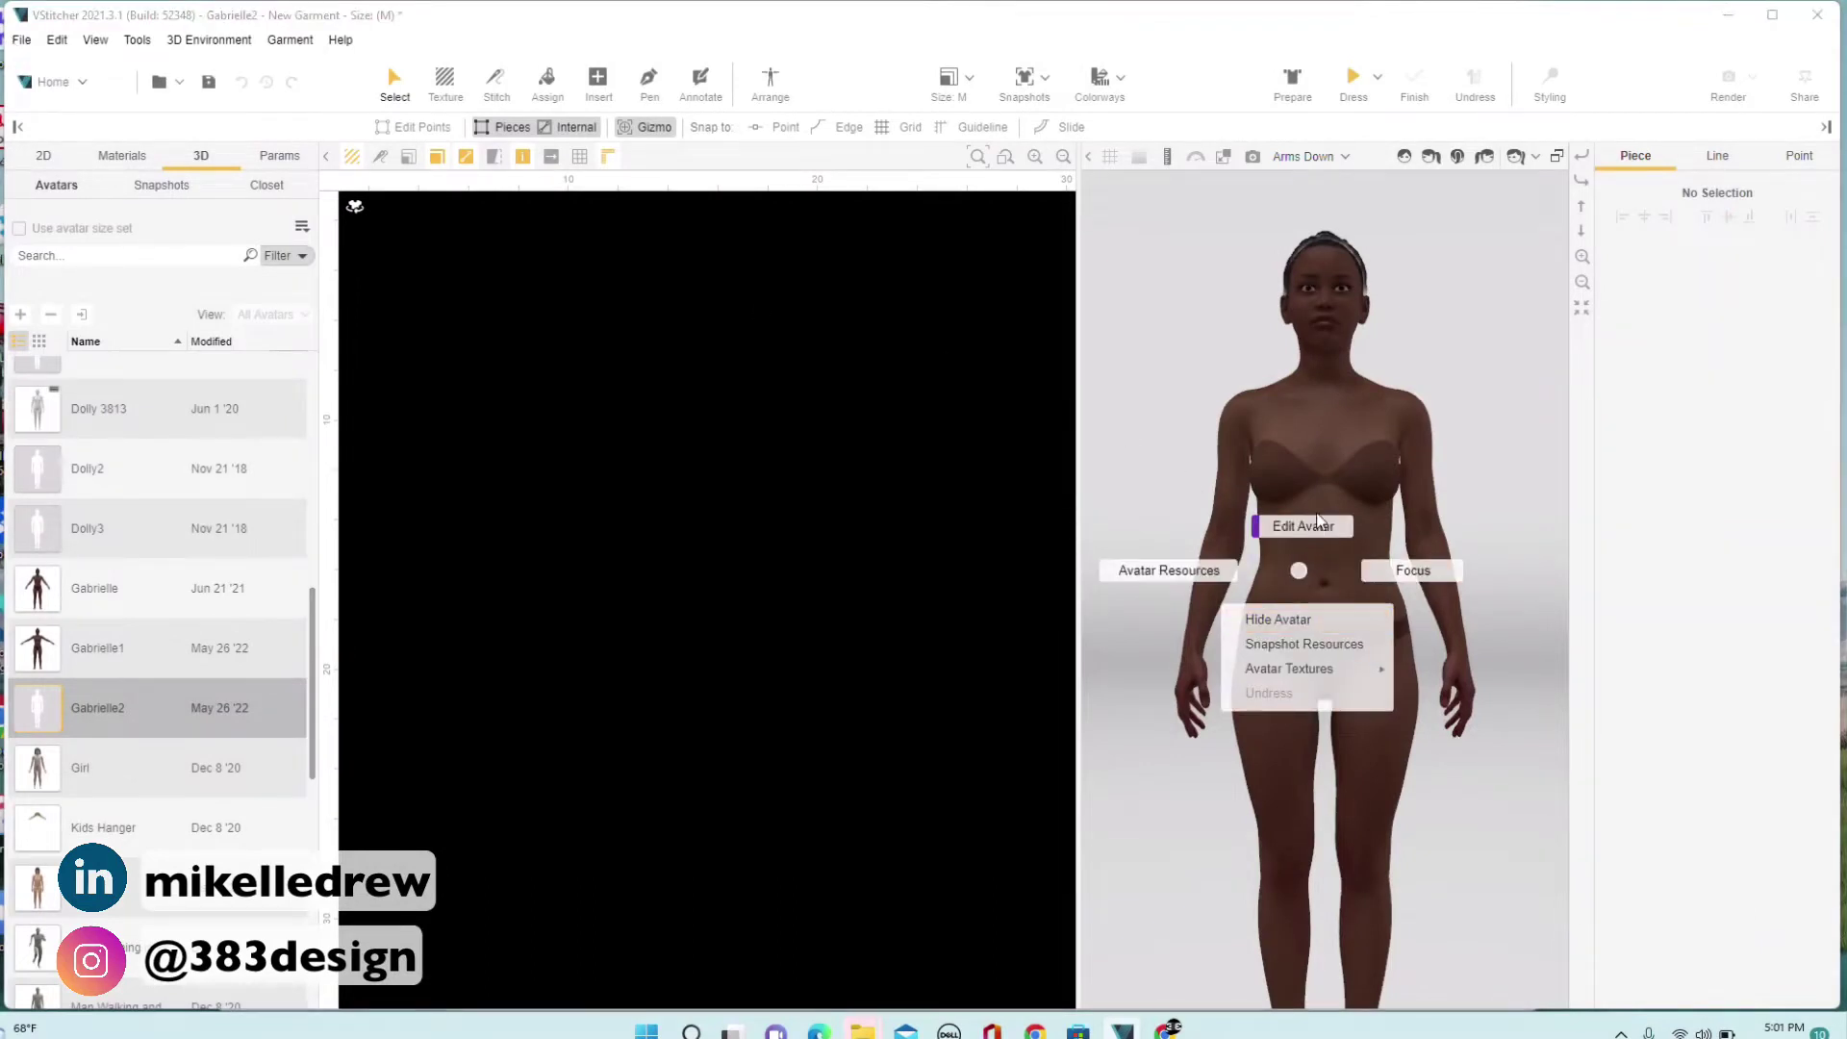
left_click(1316, 530)
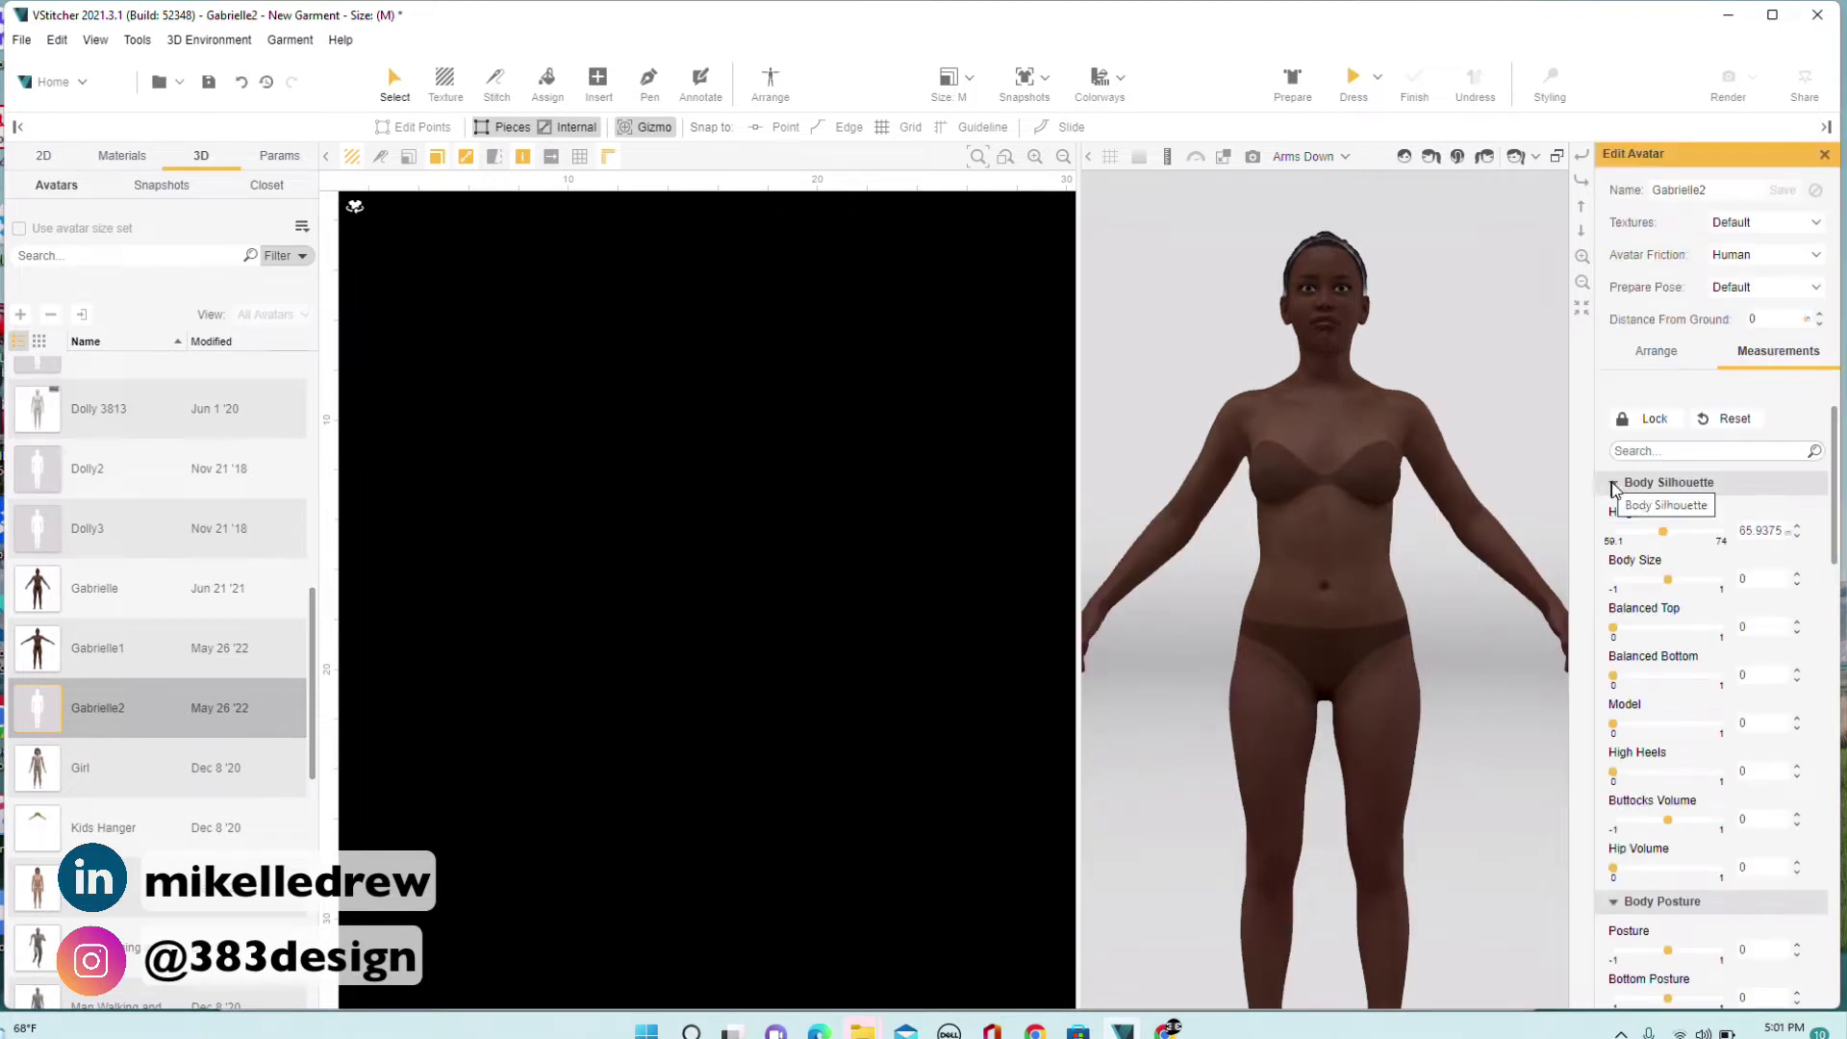
left_click(1616, 484)
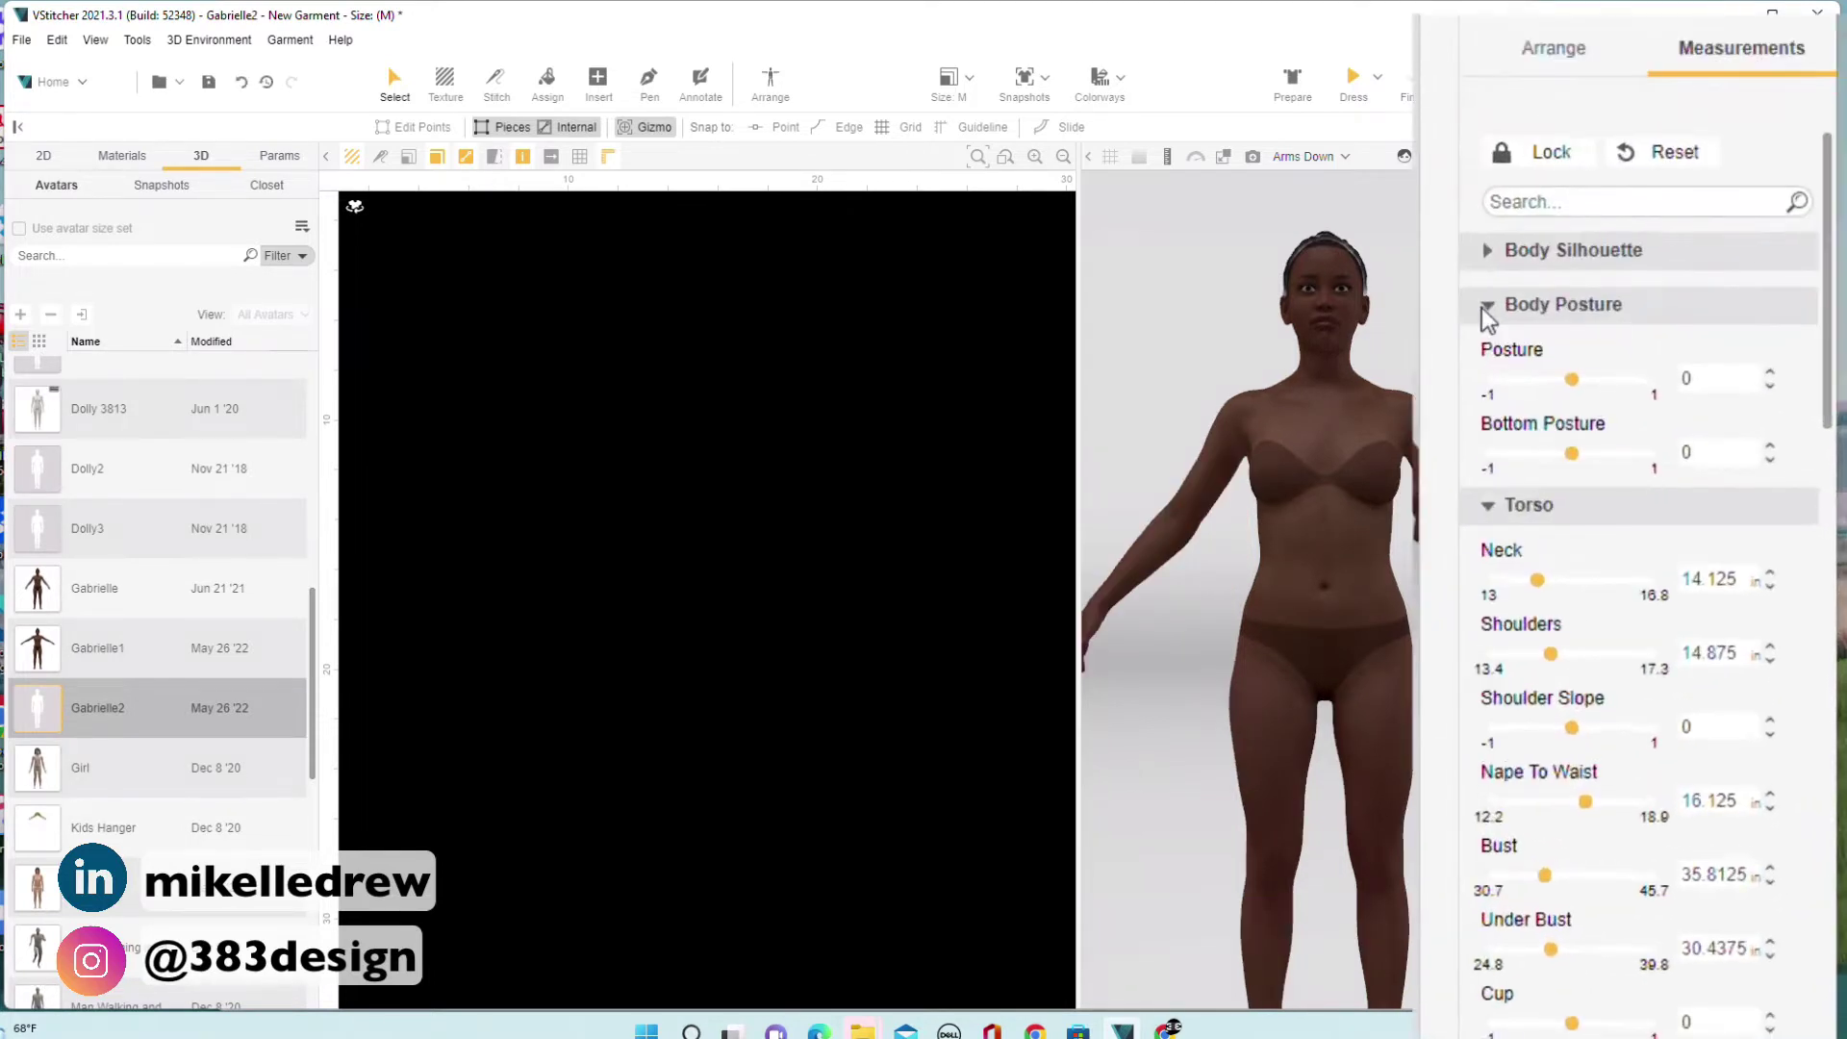
left_click(1616, 519)
scroll(1713, 809, "down", 2)
scroll(1641, 751, "down", 3)
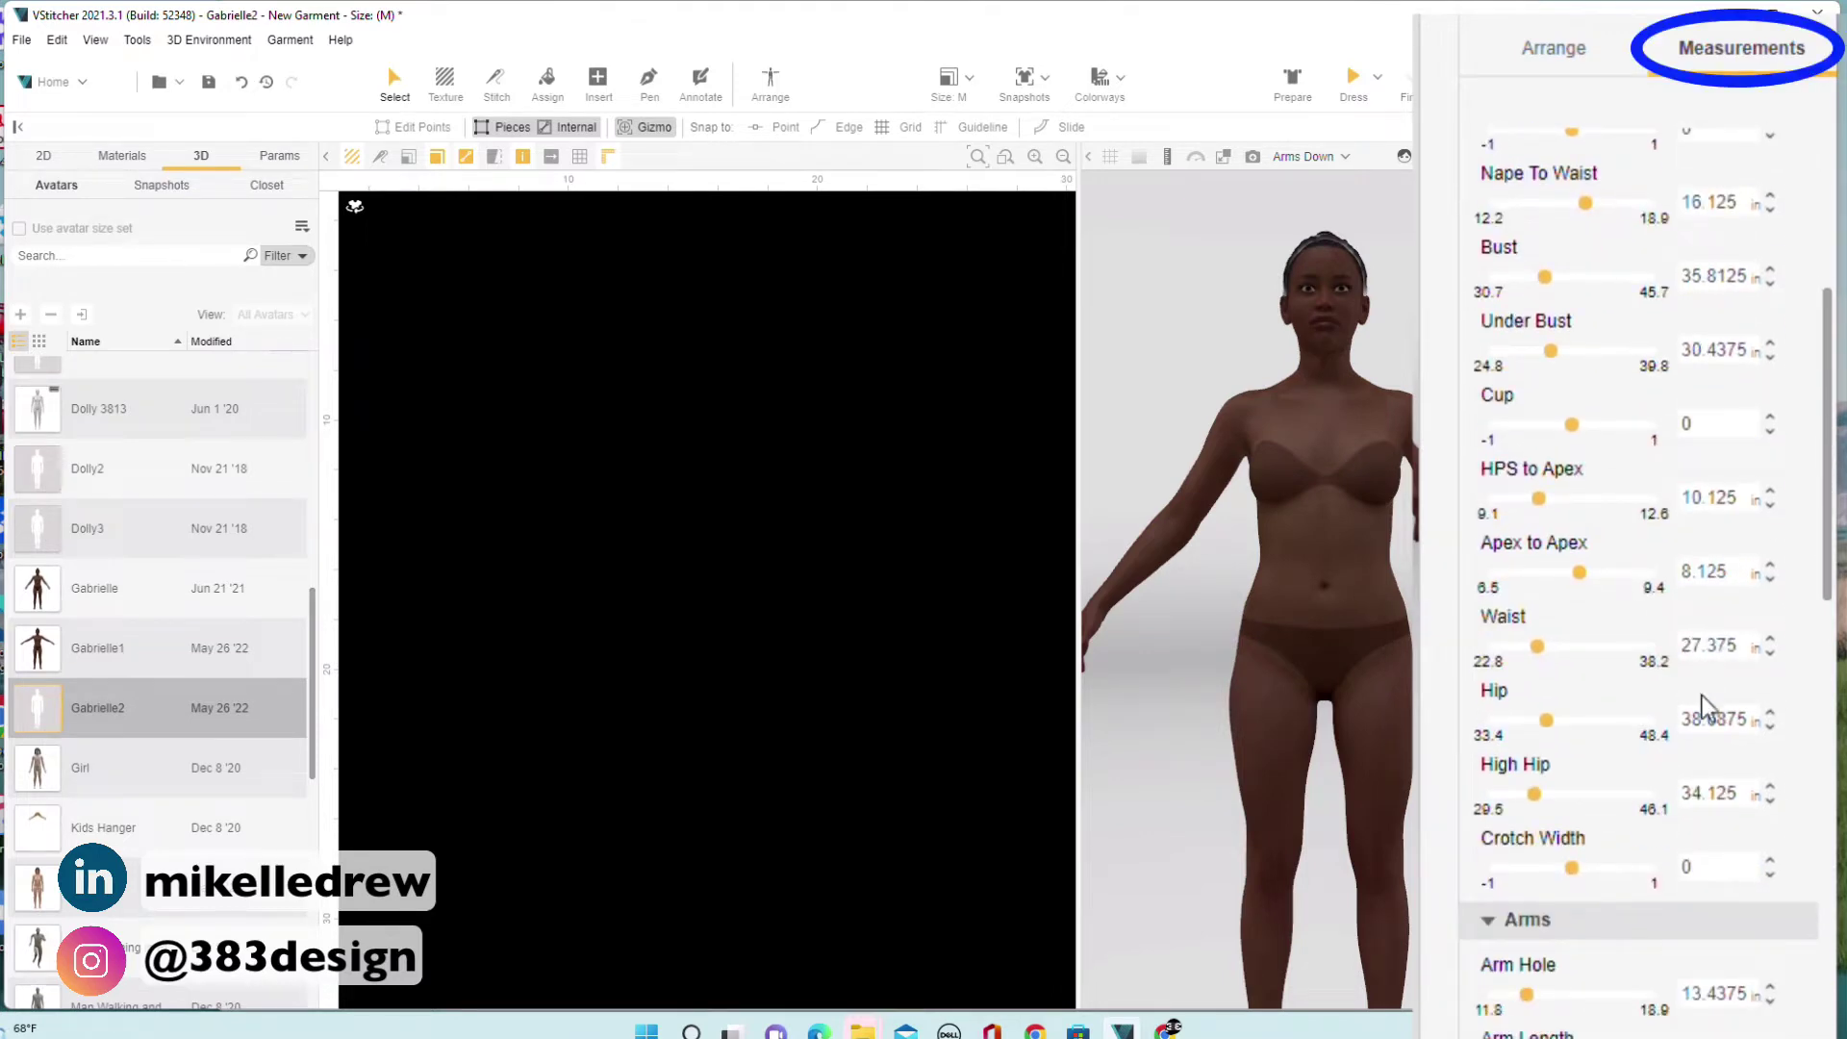
left_click(1708, 646)
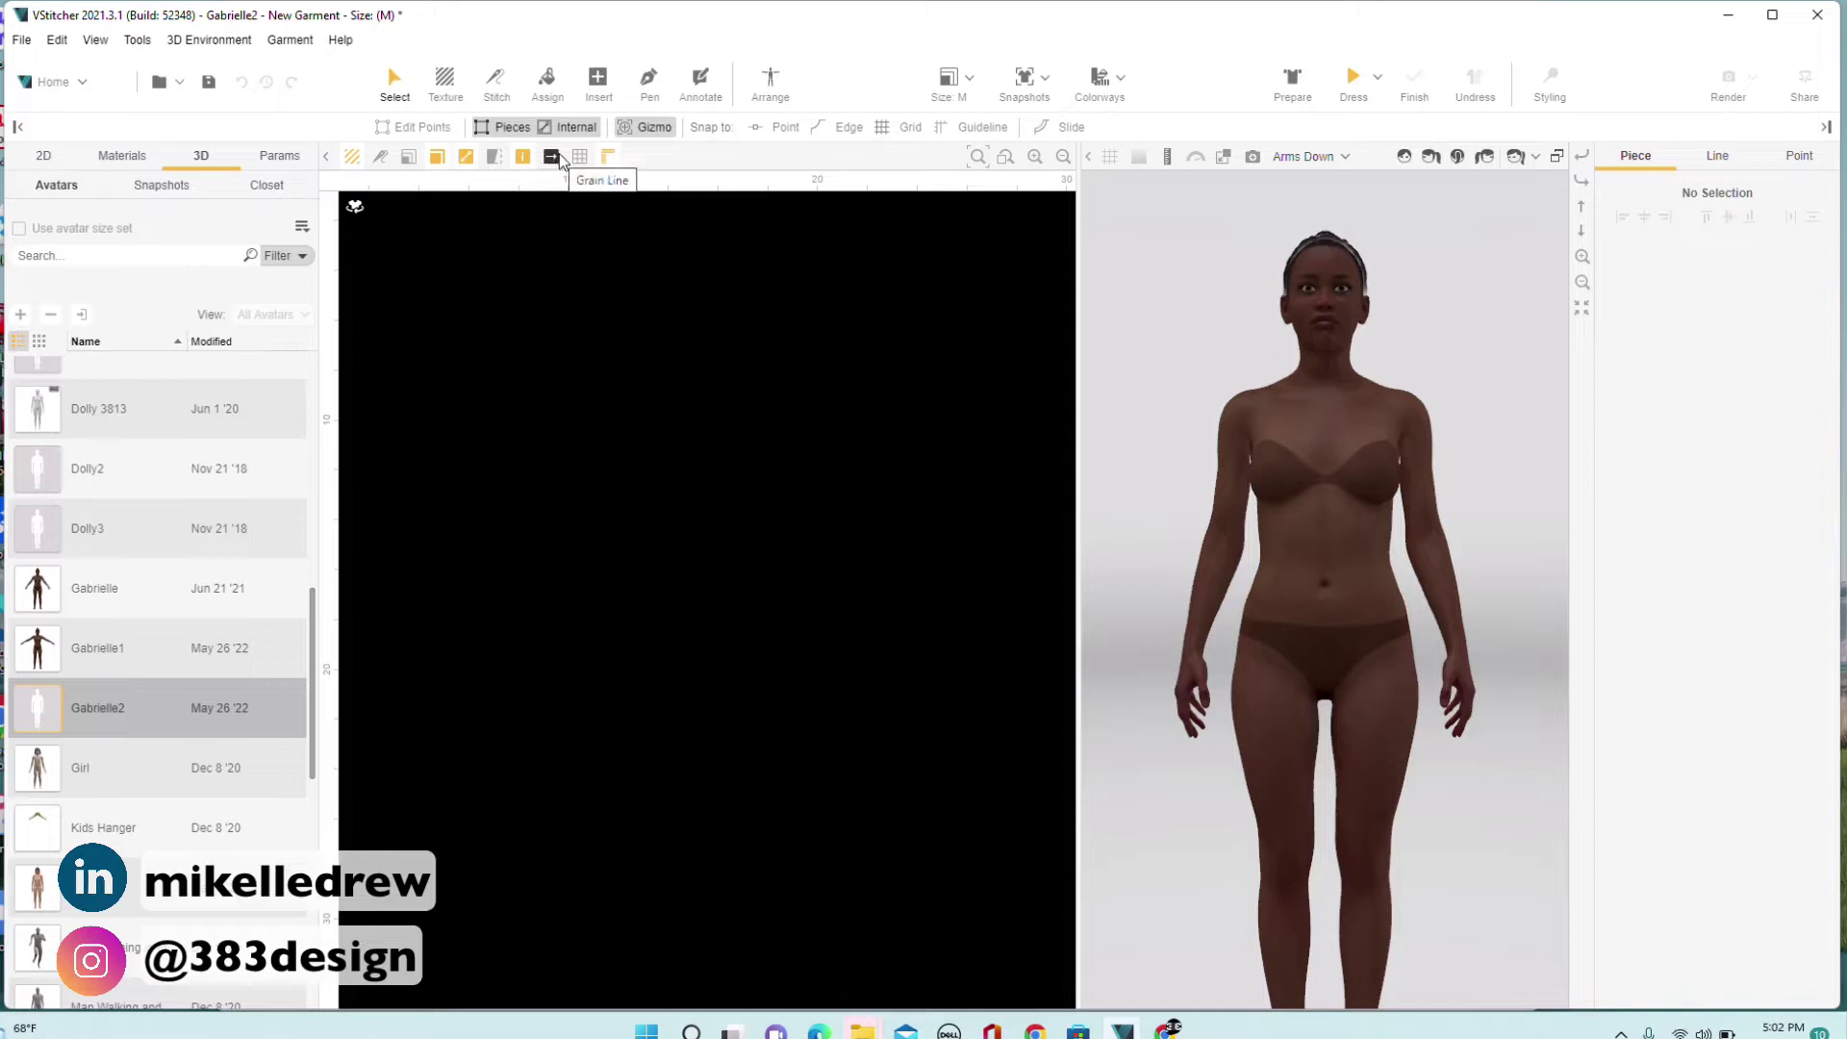
Insert a rectangle pattern piece 9.875 in wide and 20 in high in the 2D workspace.
left_click(598, 85)
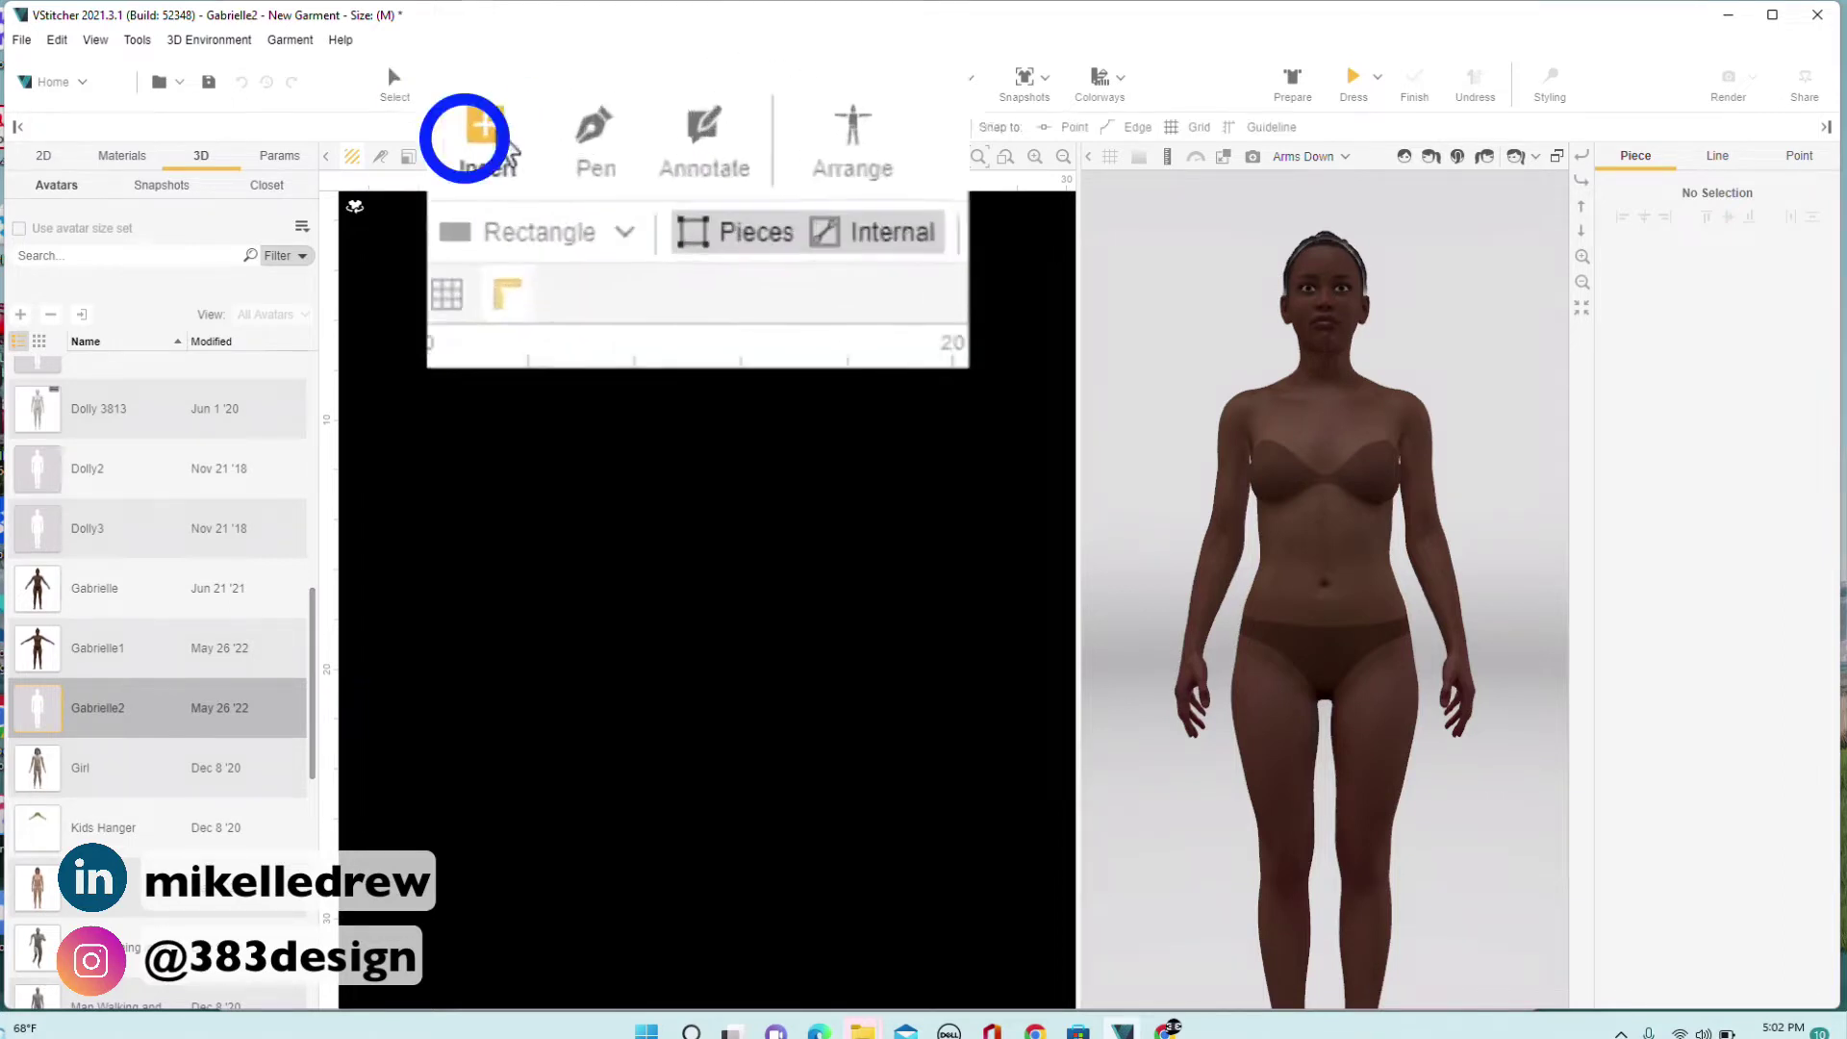
left_click(577, 272)
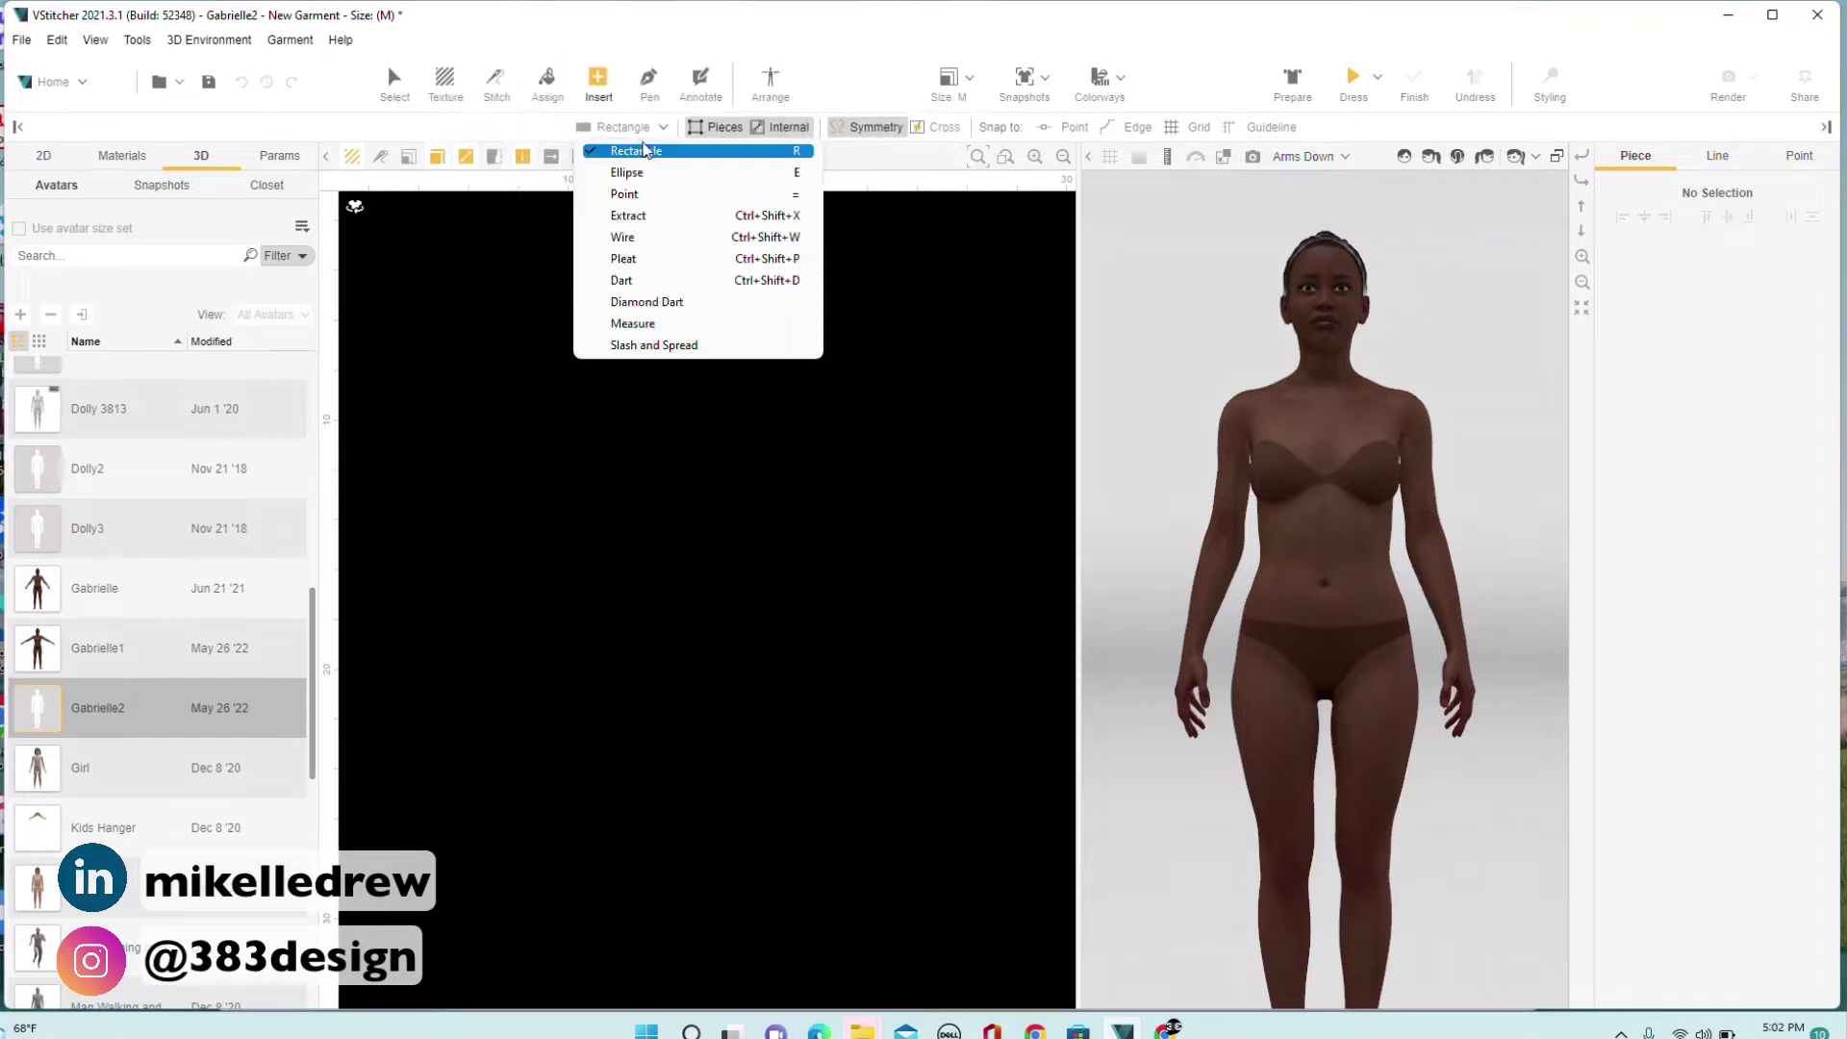
left_click(643, 149)
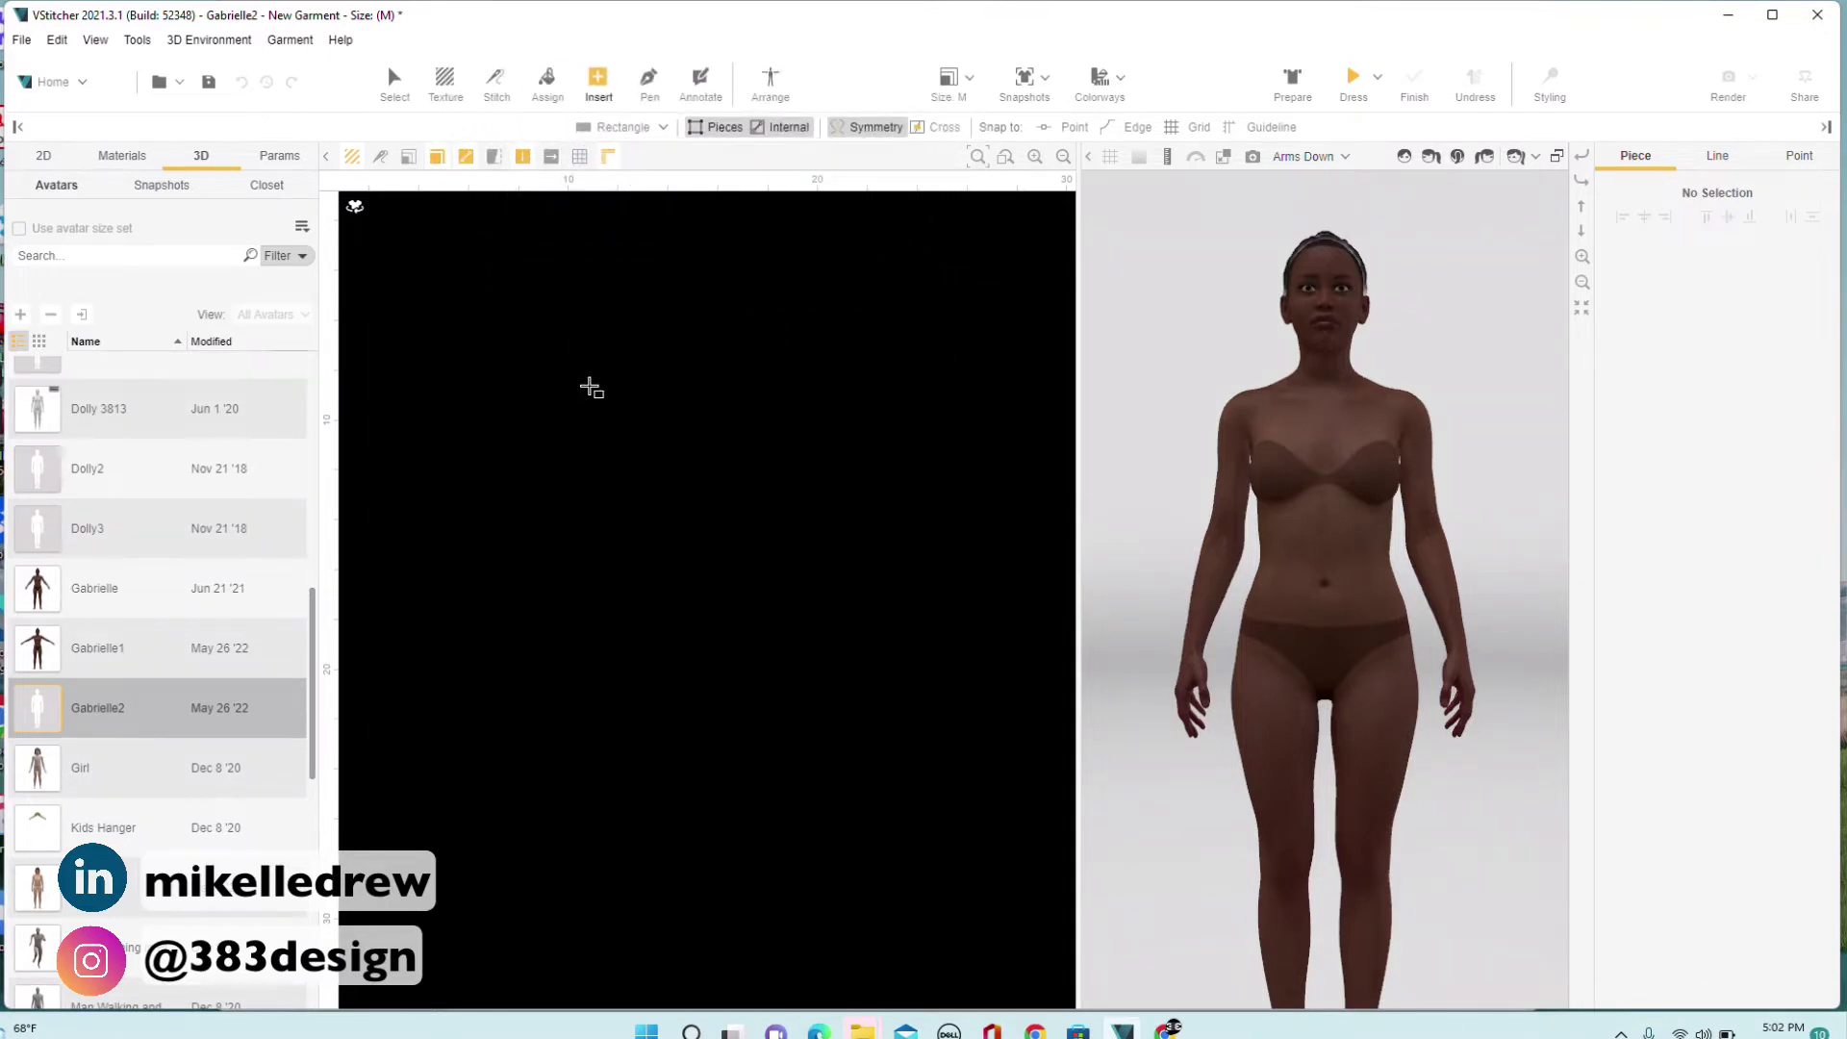
left_click(591, 388)
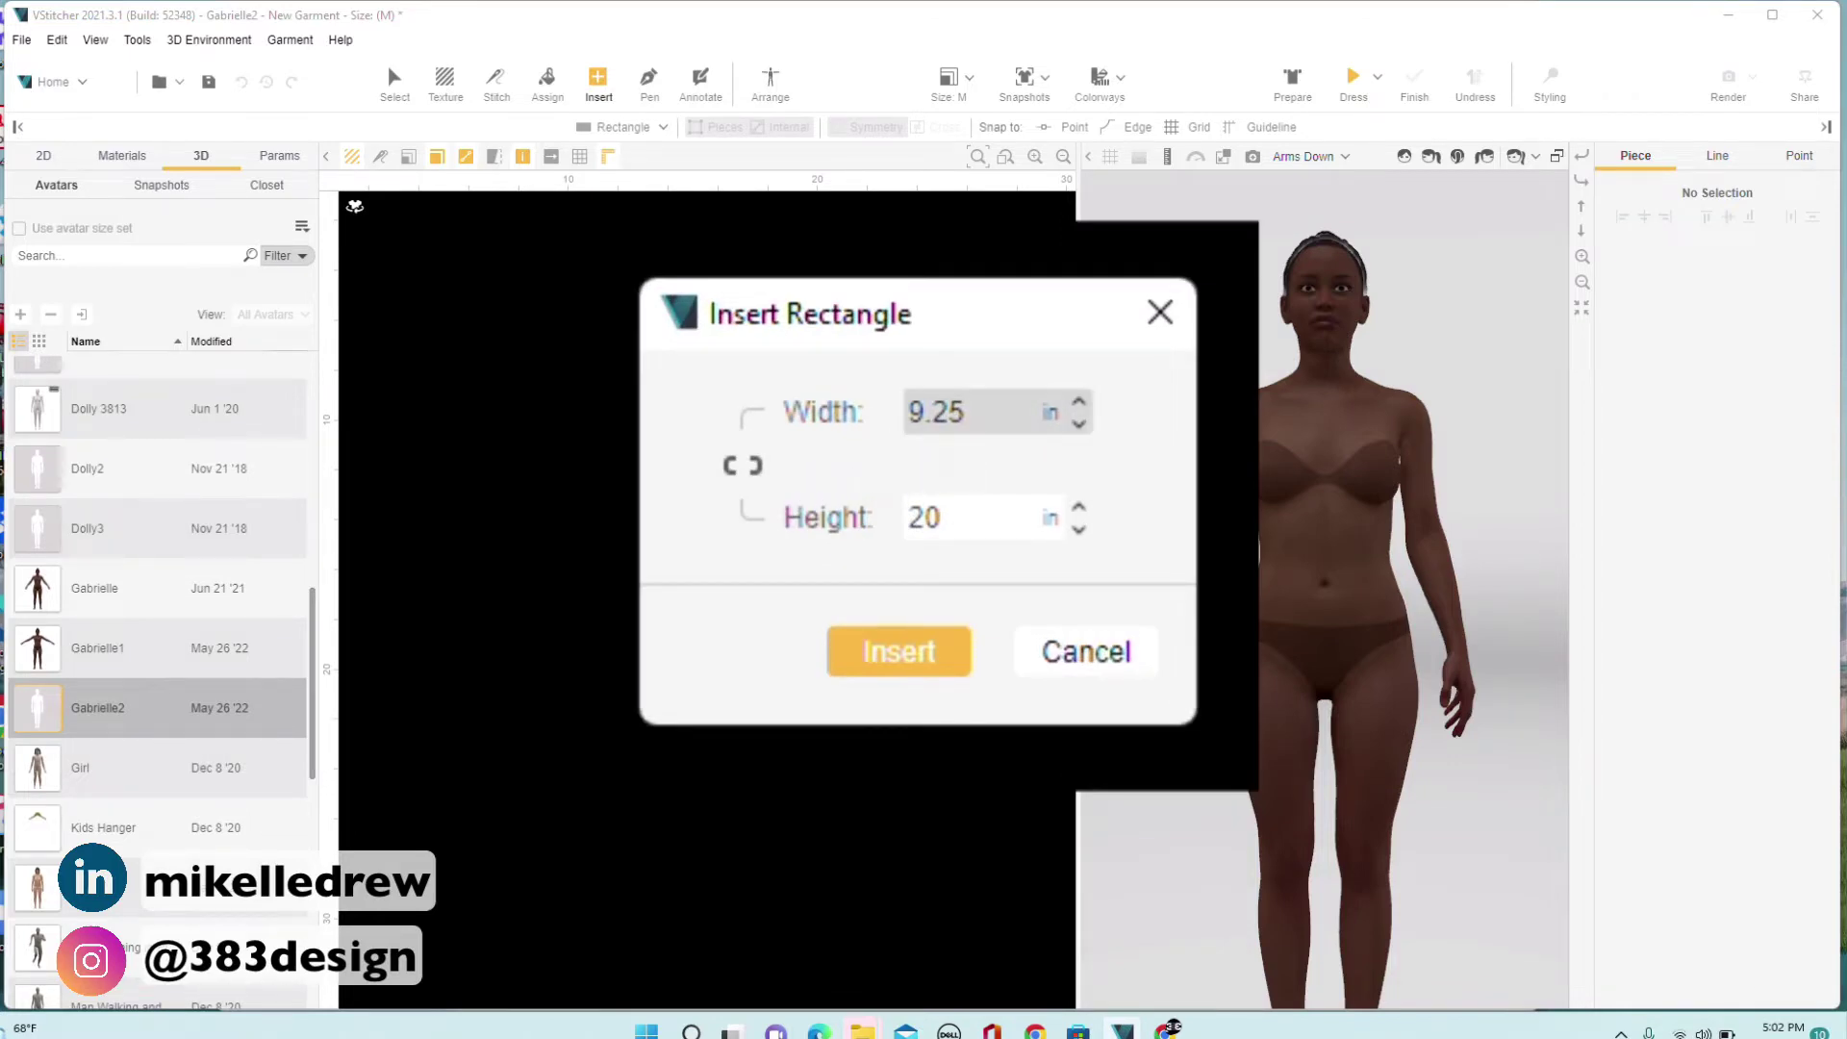
left_click(926, 411)
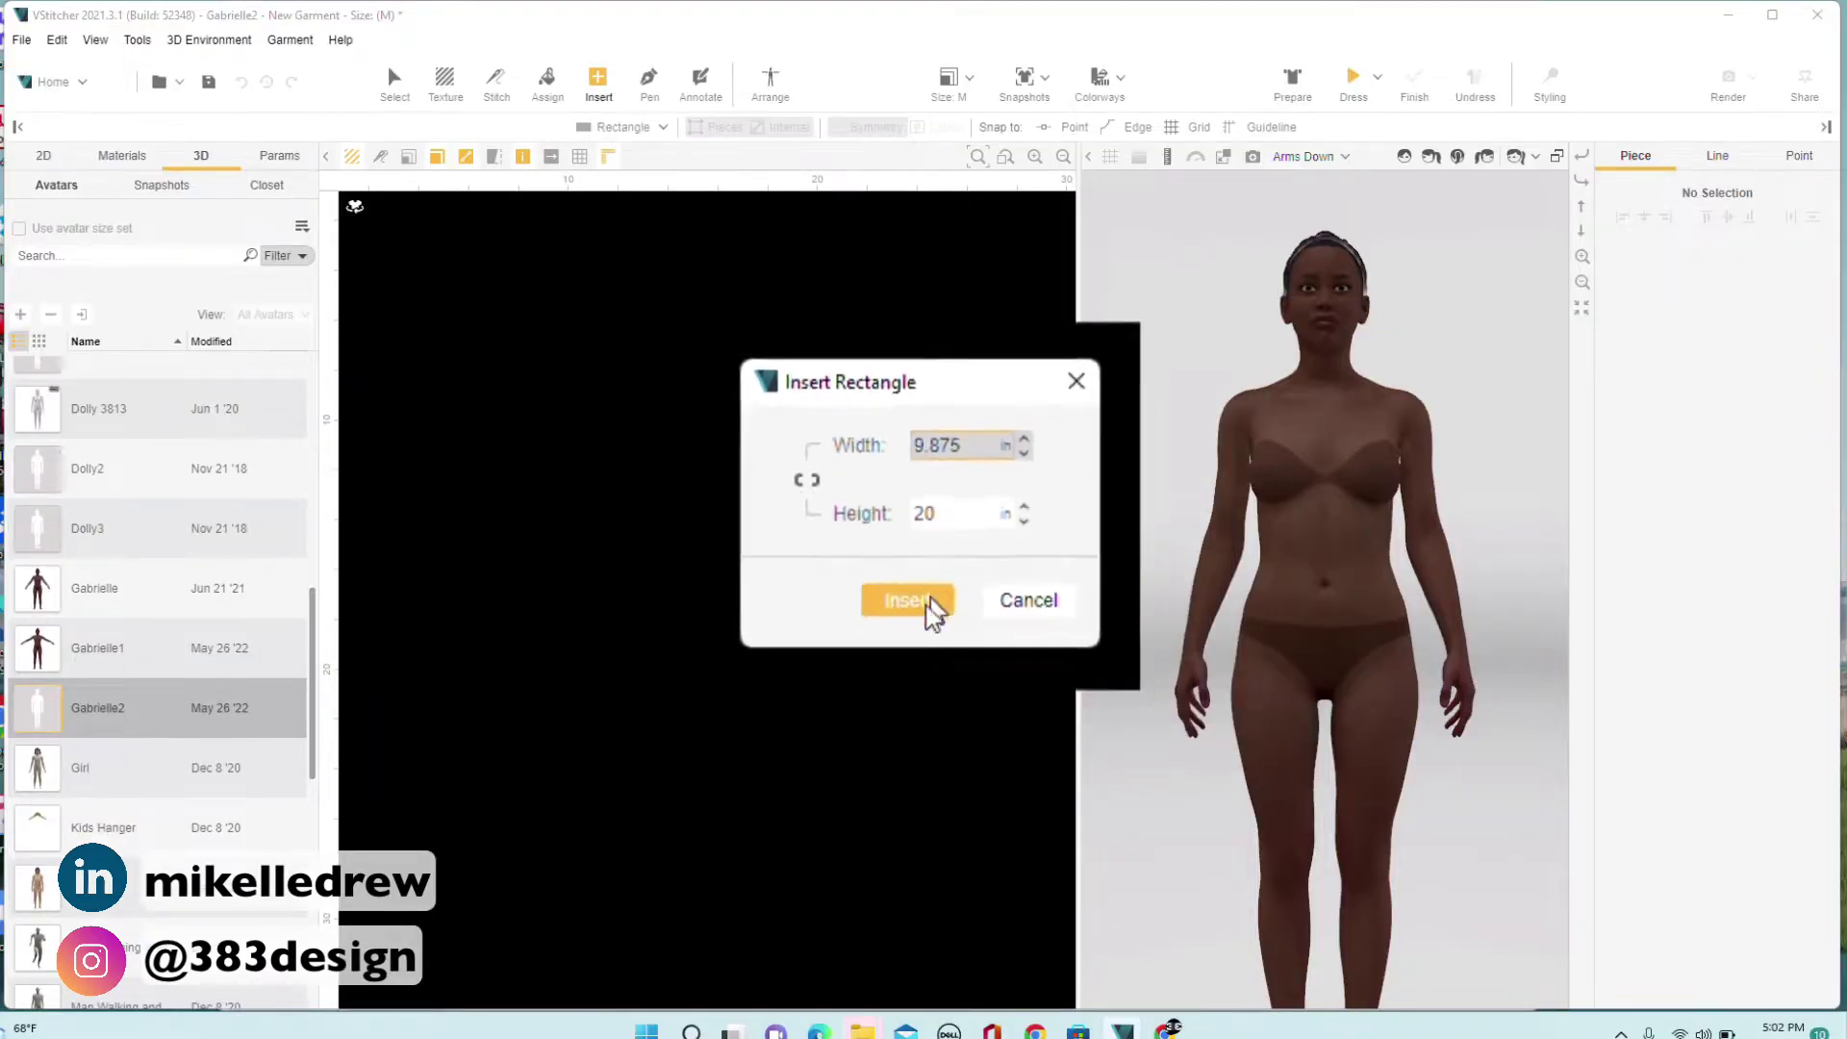
left_click(916, 568)
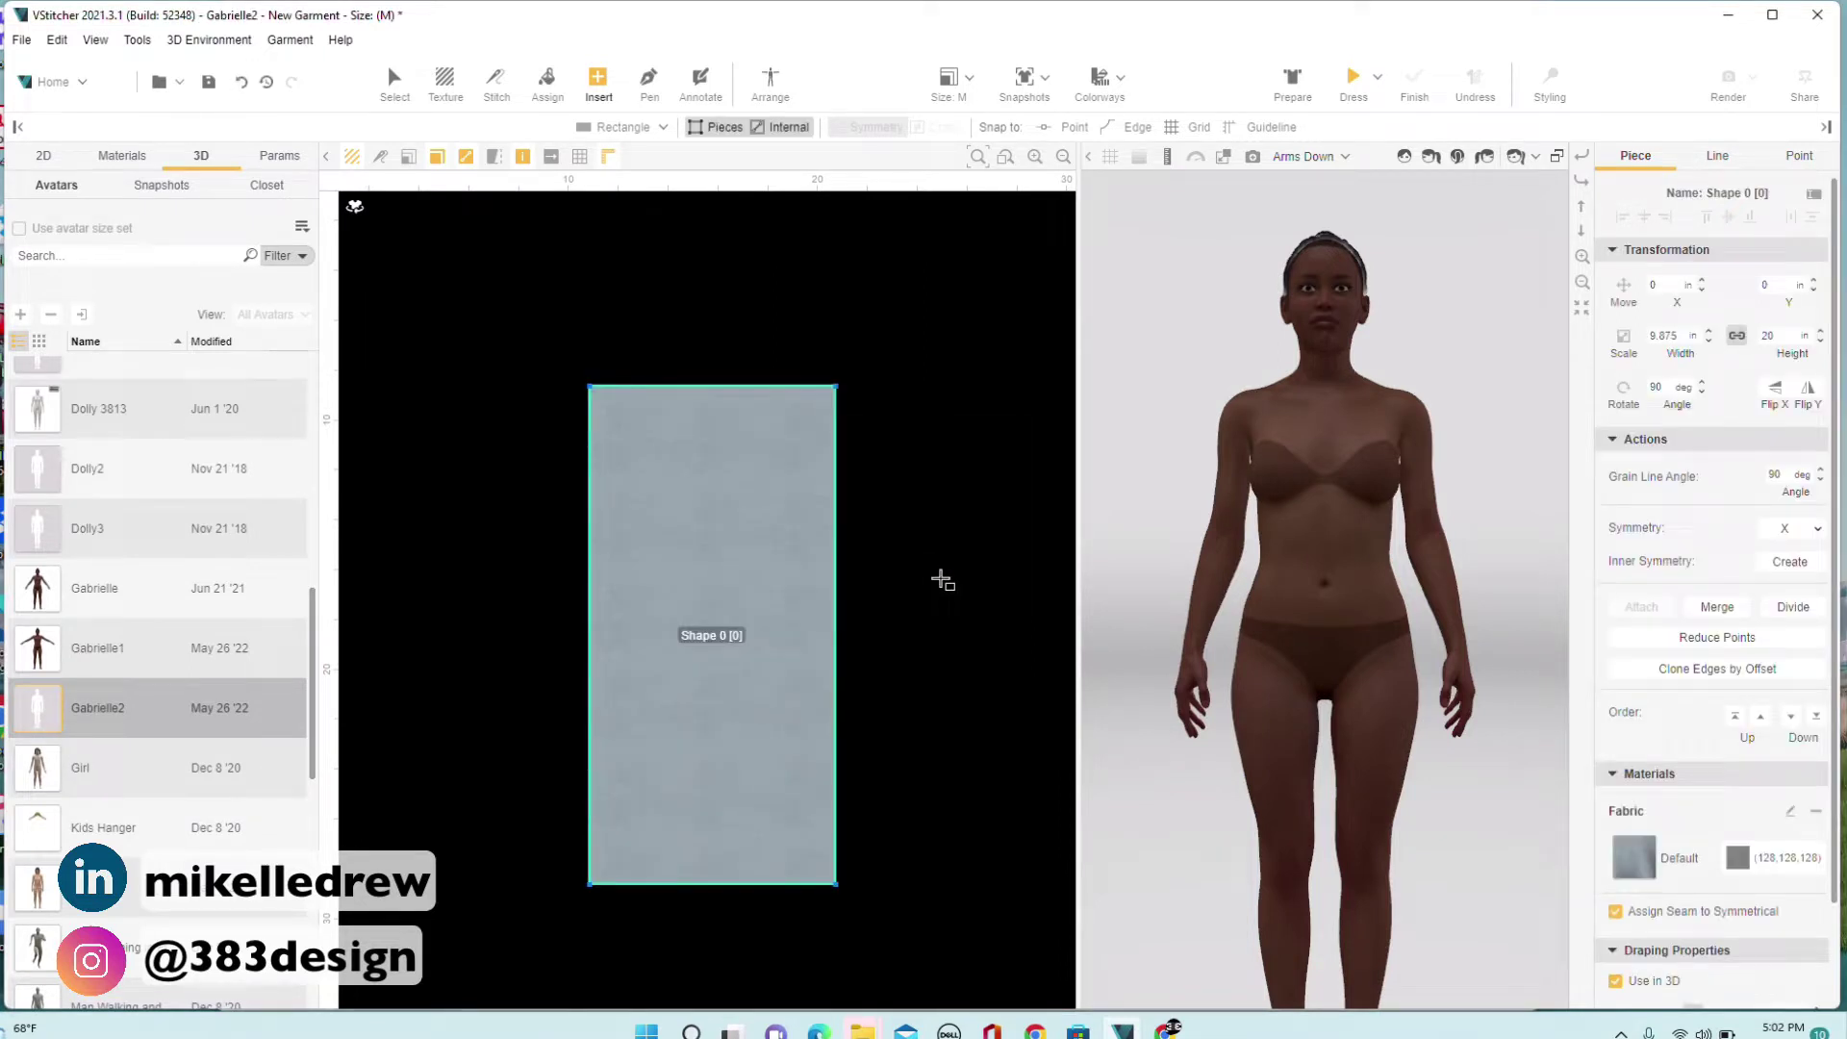
Add a point on the rectangle's left edge with the Pen tool, 8.5 in below the upper corner.
key("p")
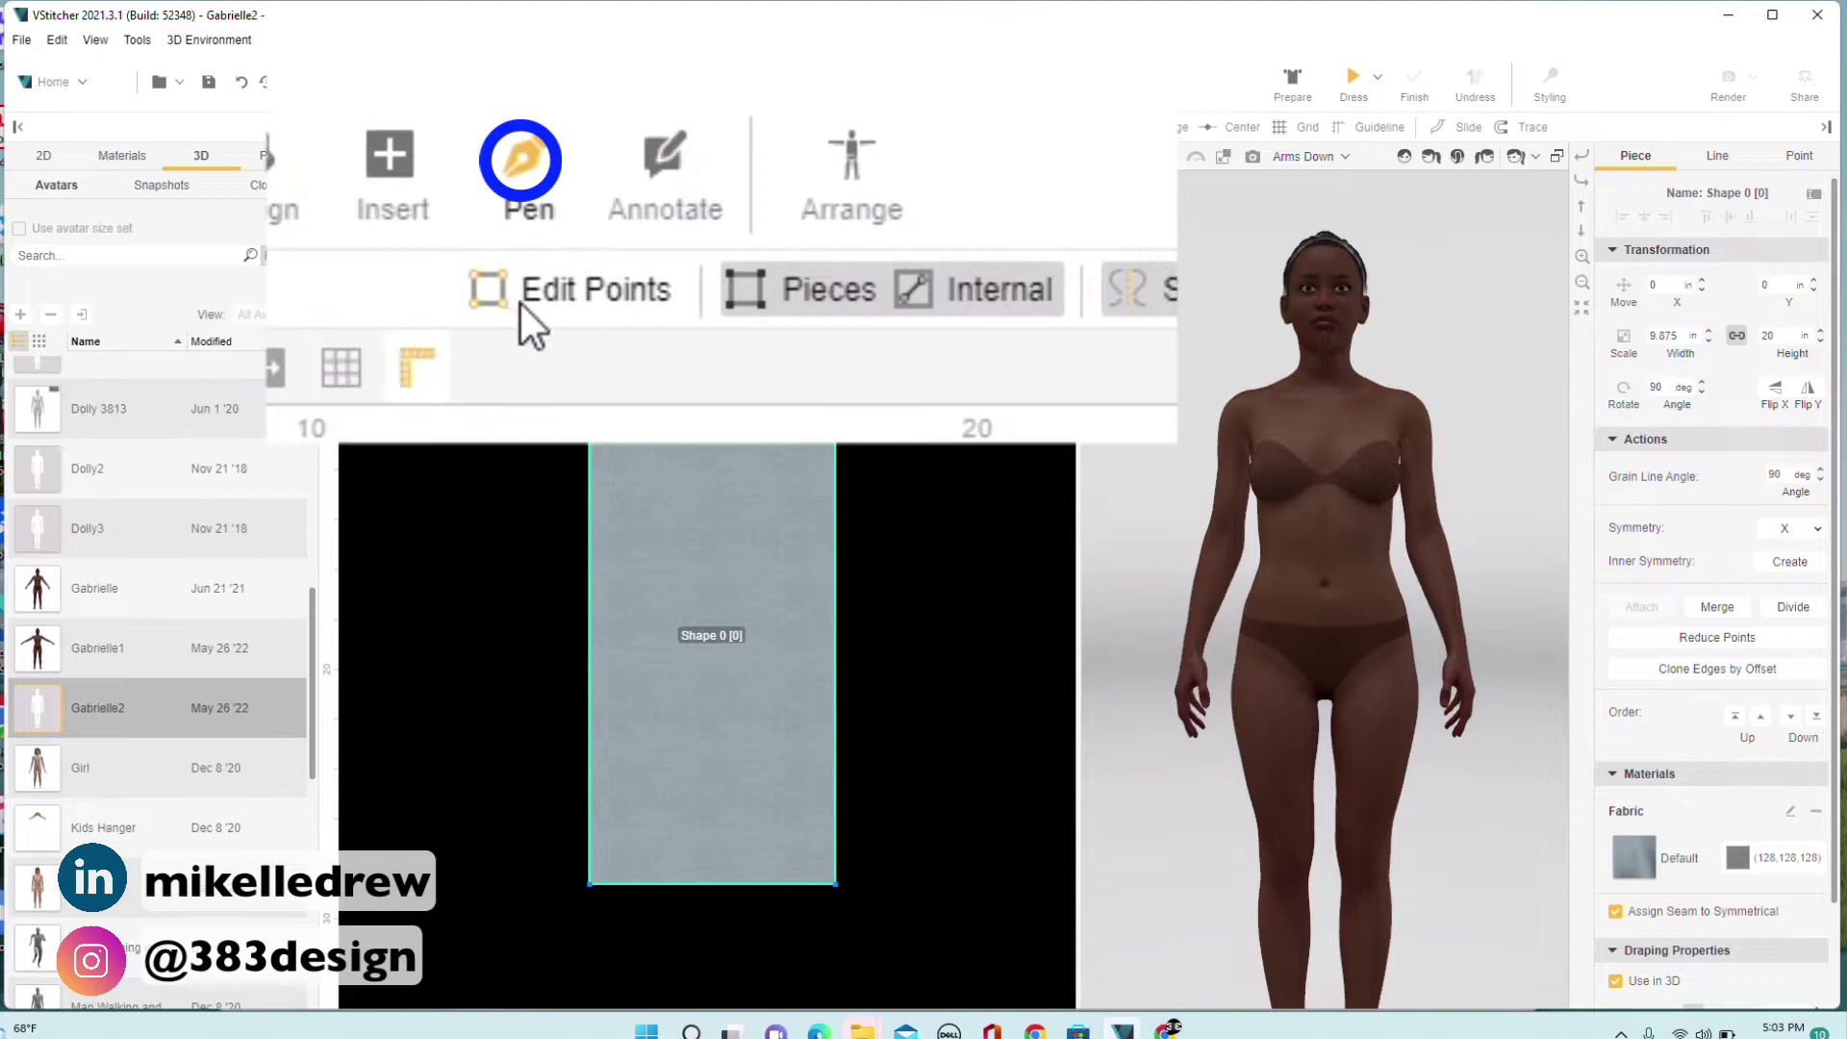
left_click(521, 303)
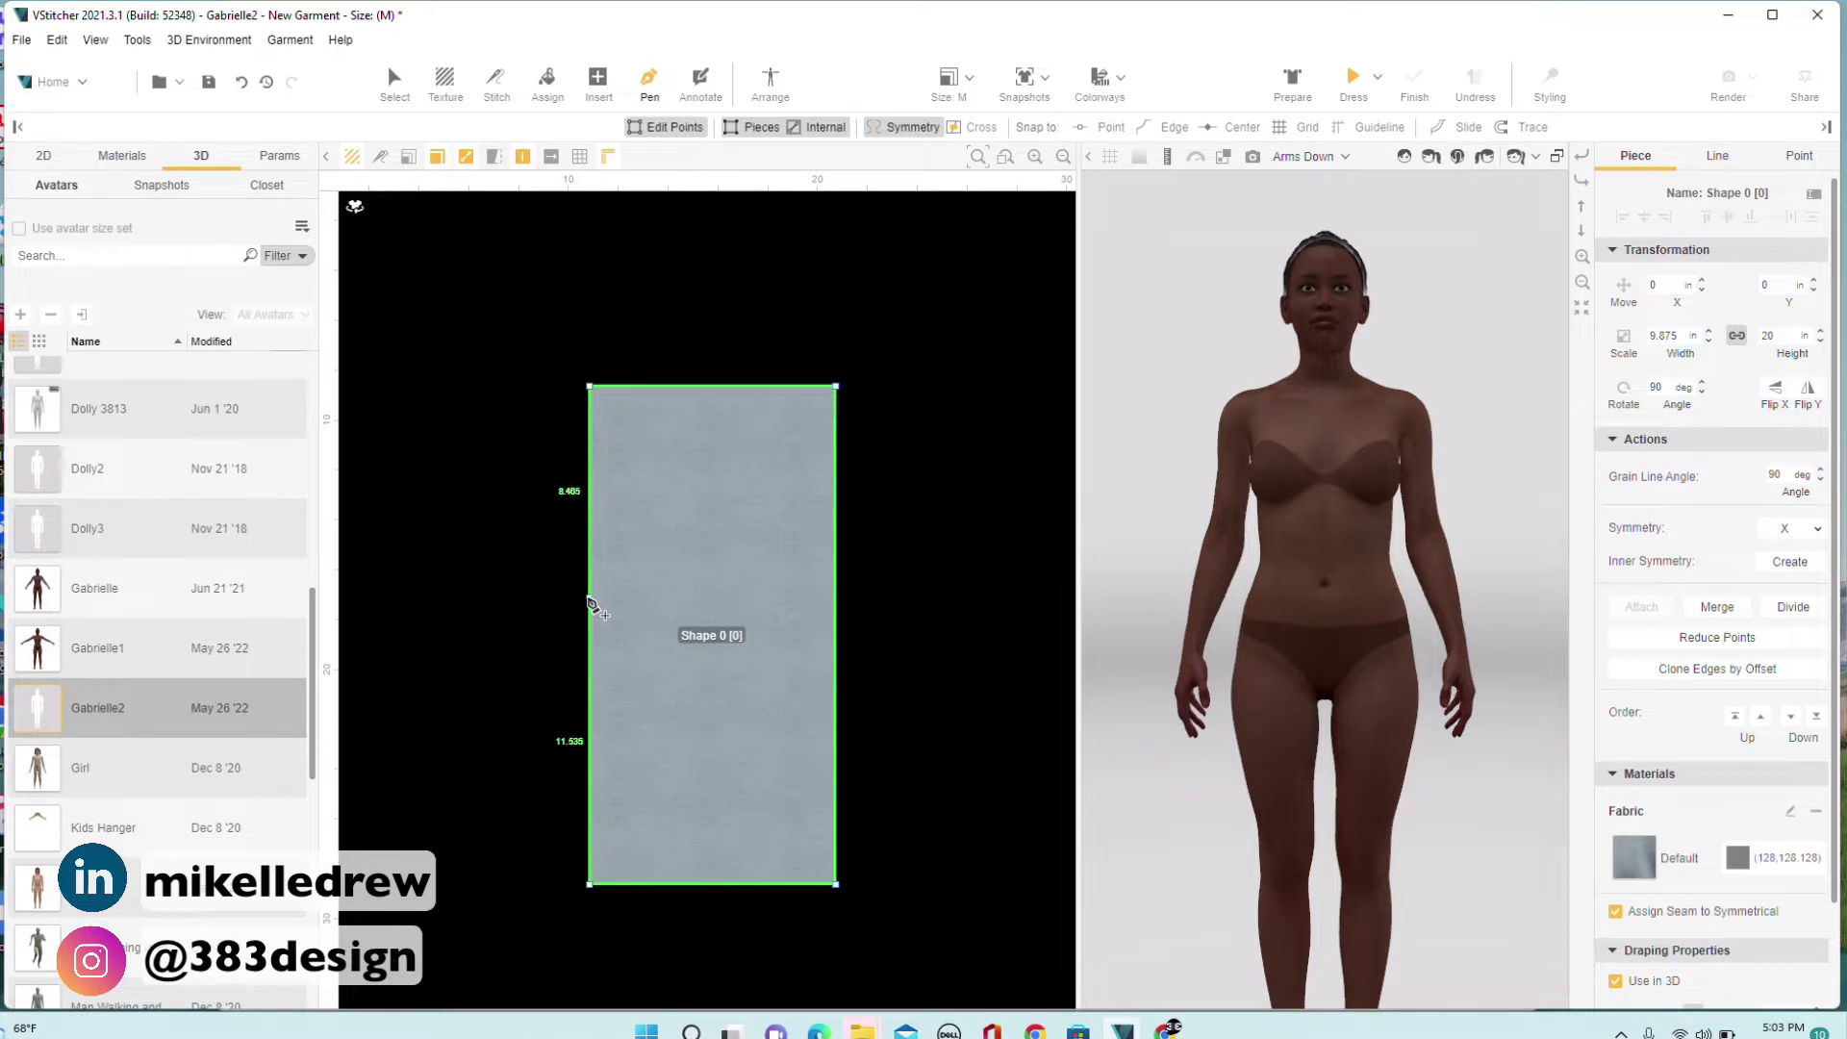
left_click(591, 605)
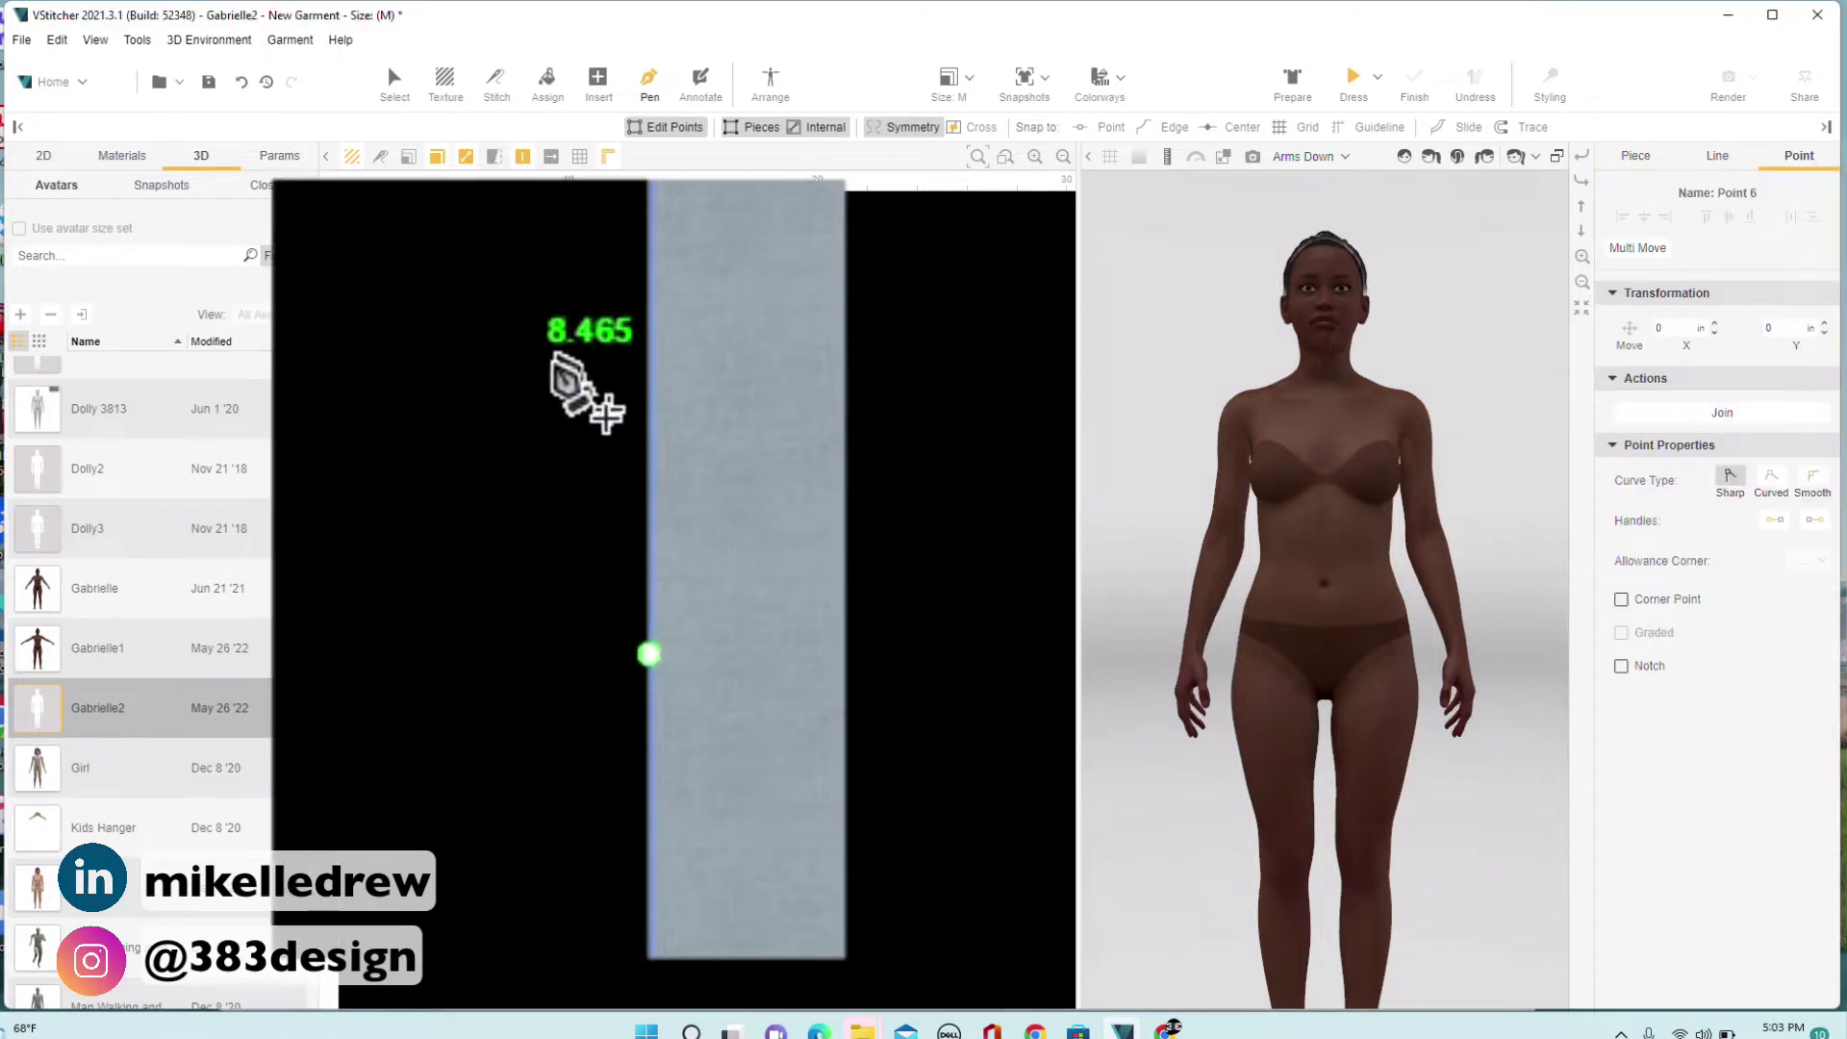
left_click(575, 337)
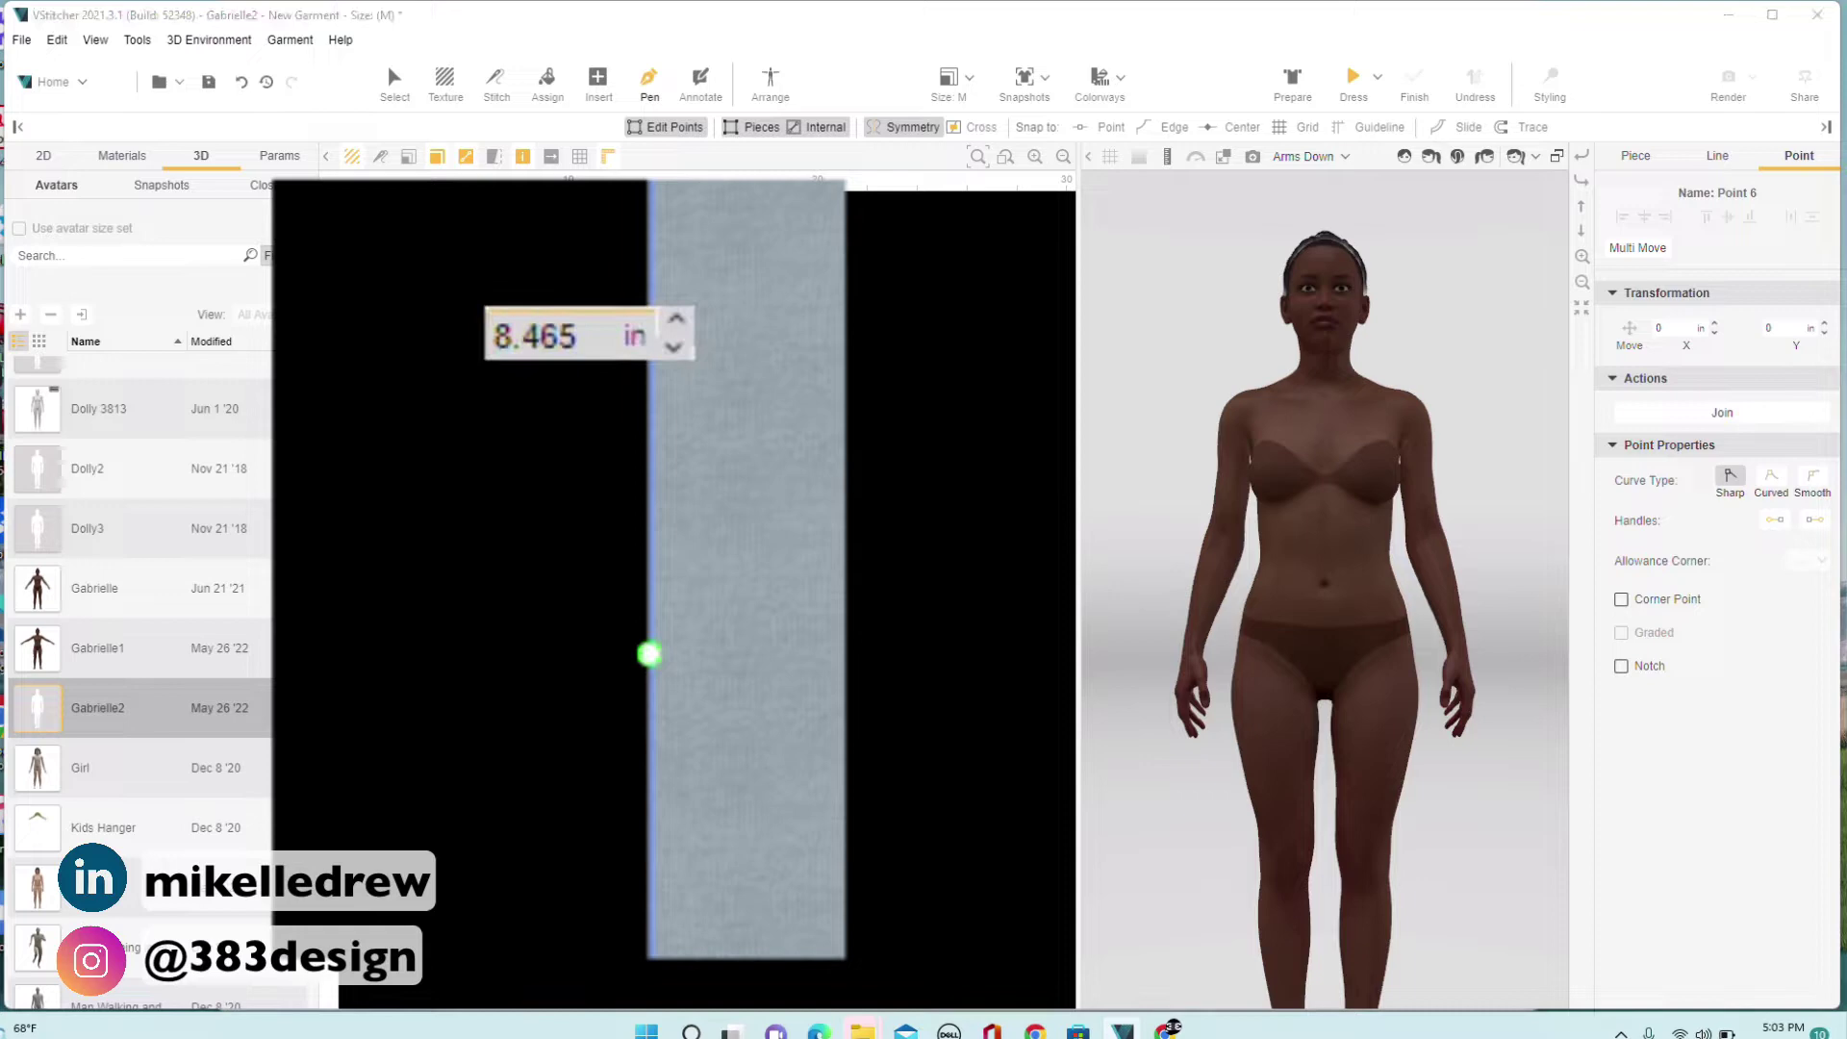
key("ctrl+shift+Left")
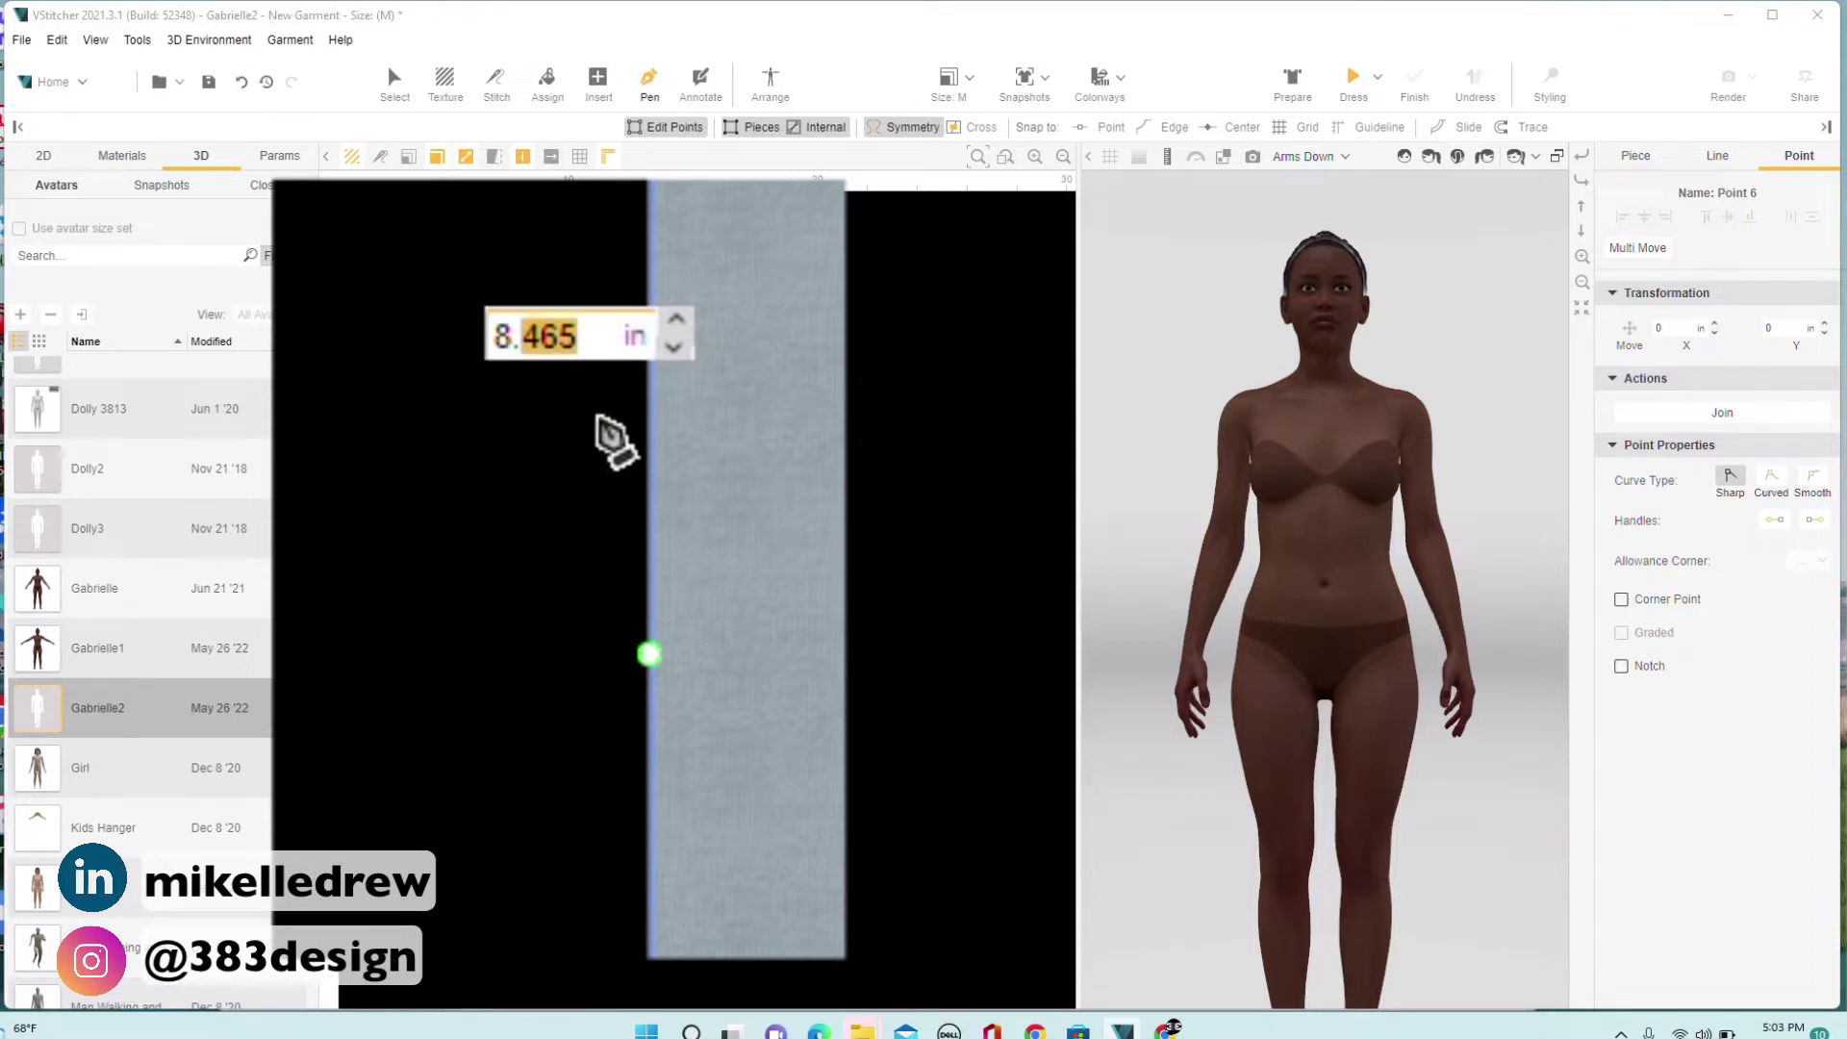
type("5")
key("Return")
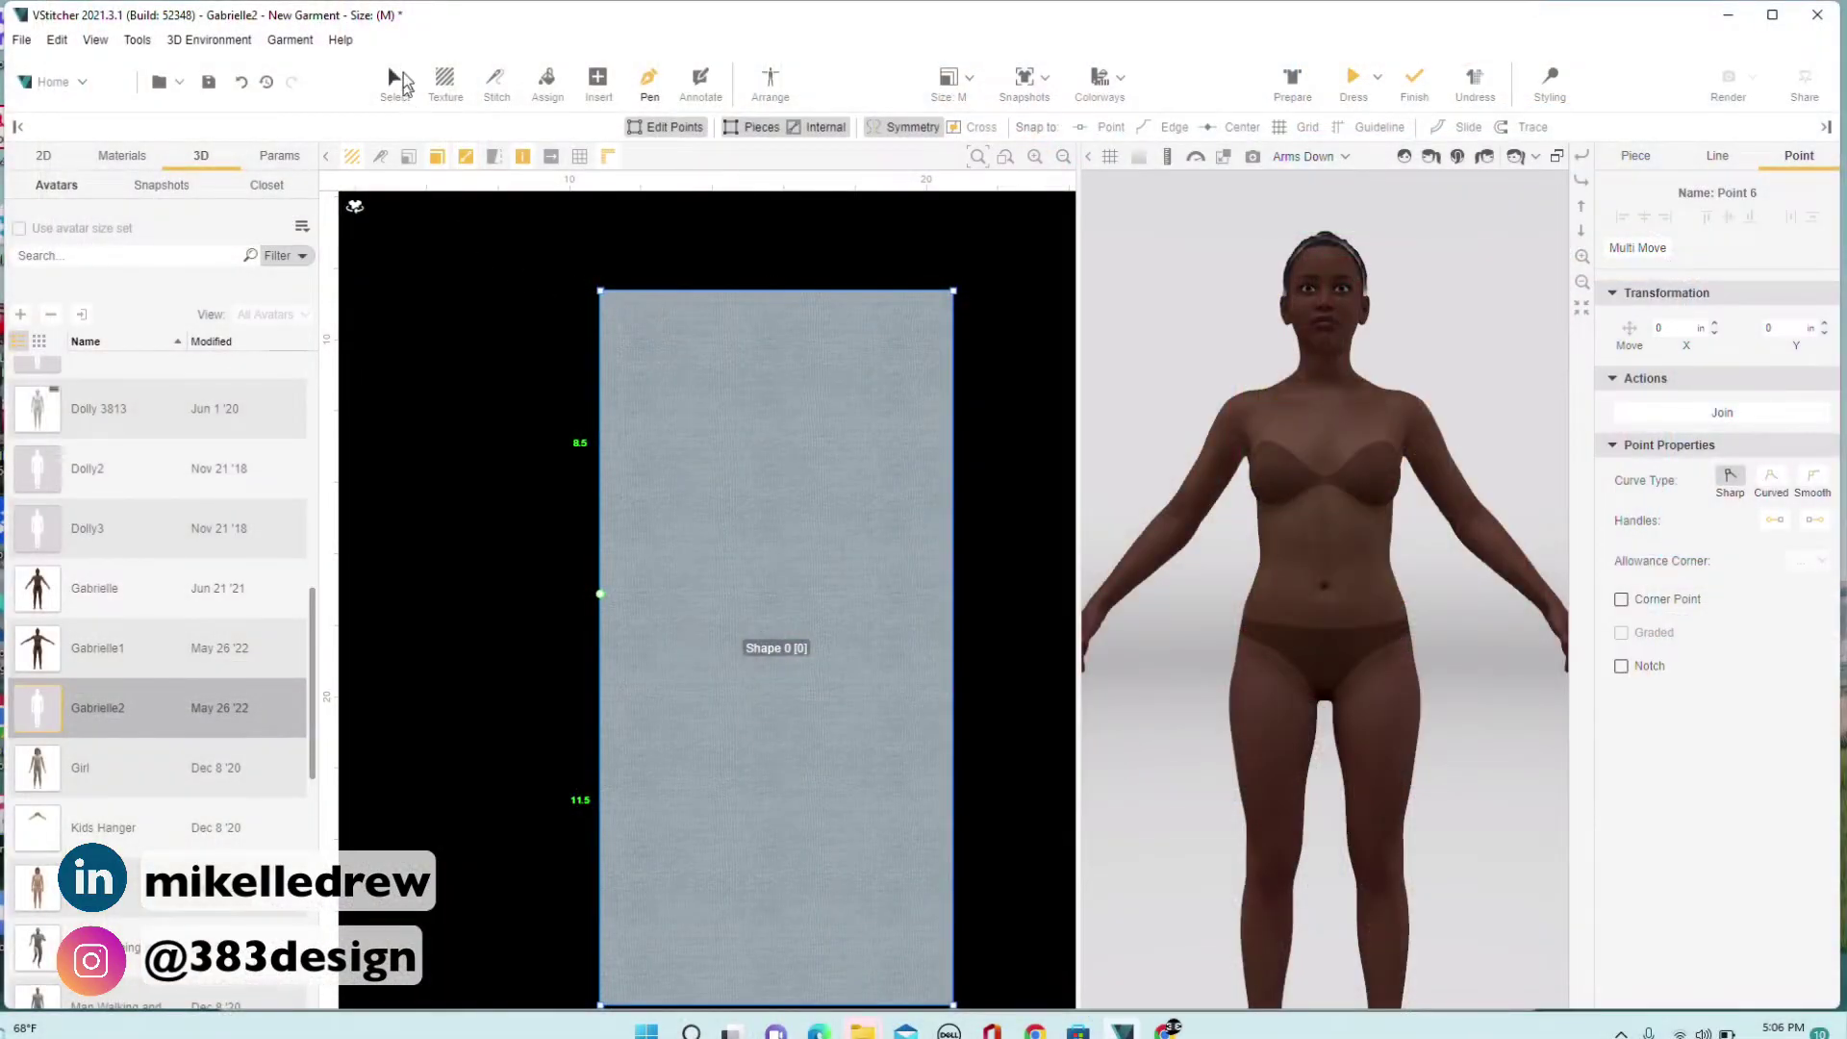
Move the piece's upper-left corner point inward by 1.1875 in along X.
left_click(391, 77)
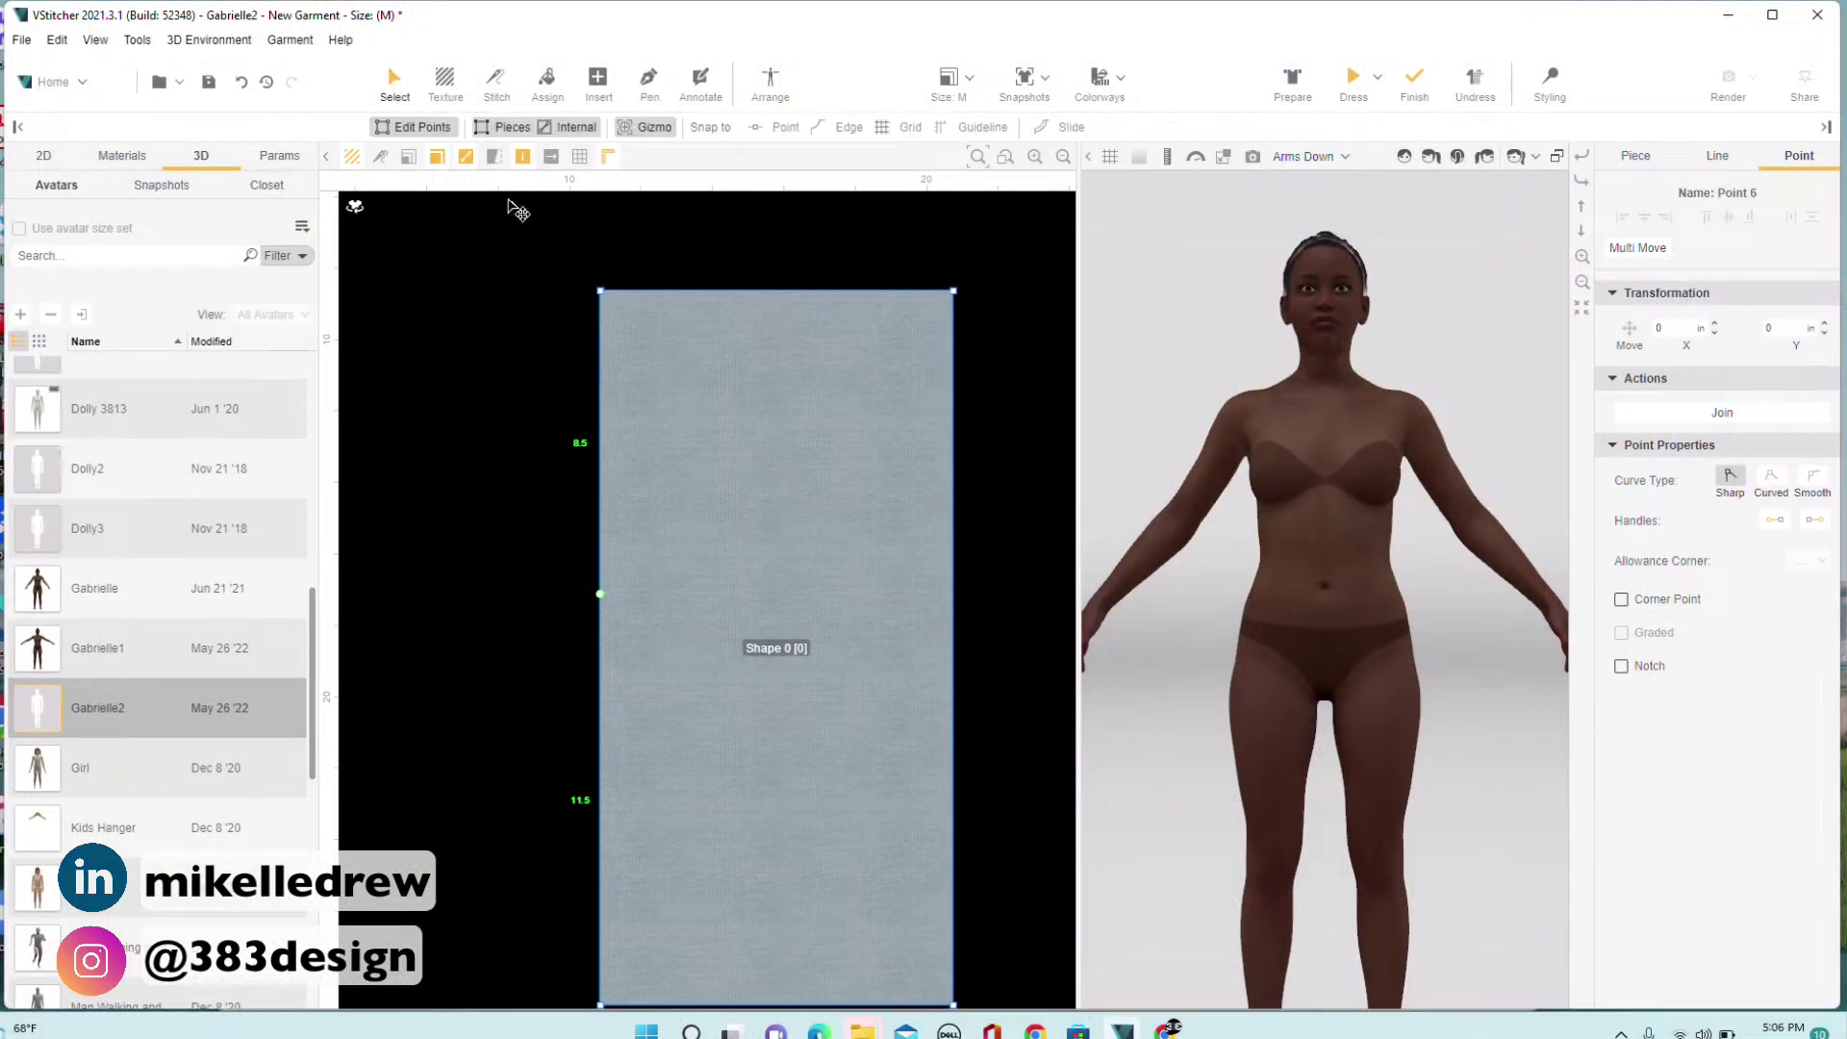
left_click(600, 291)
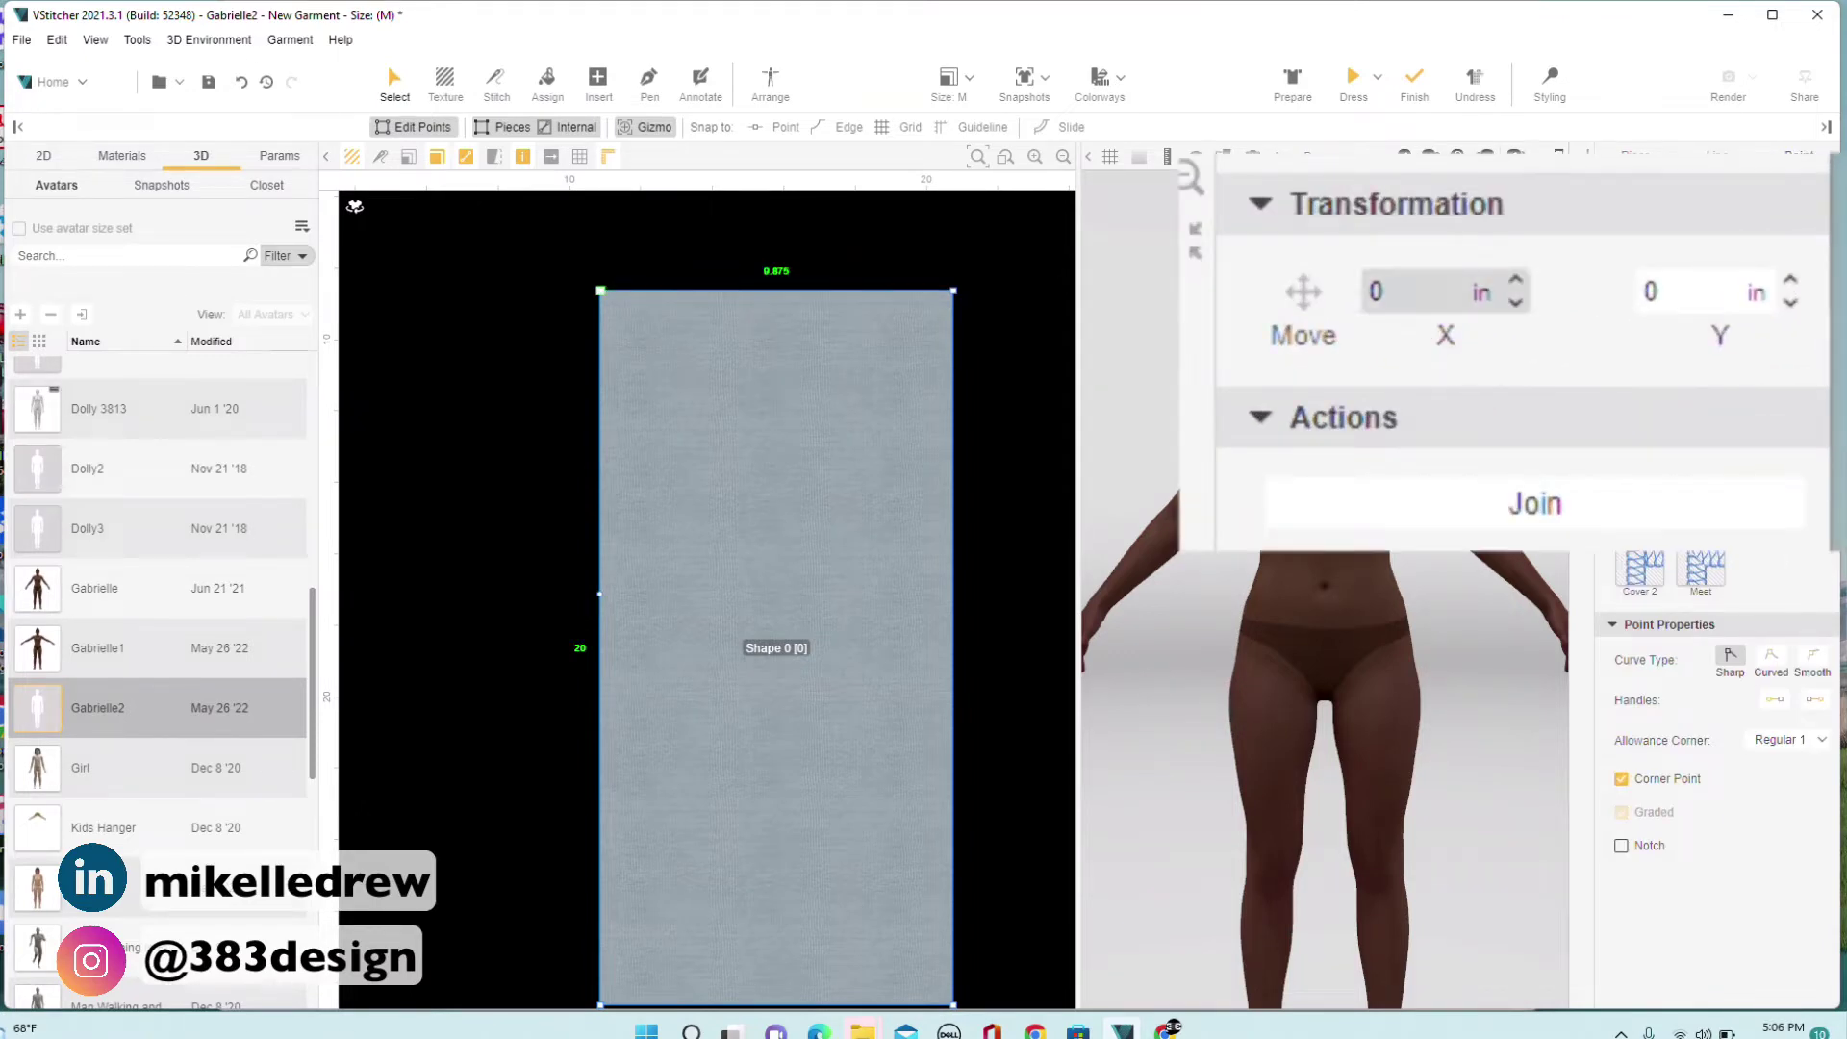
left_click(1371, 293)
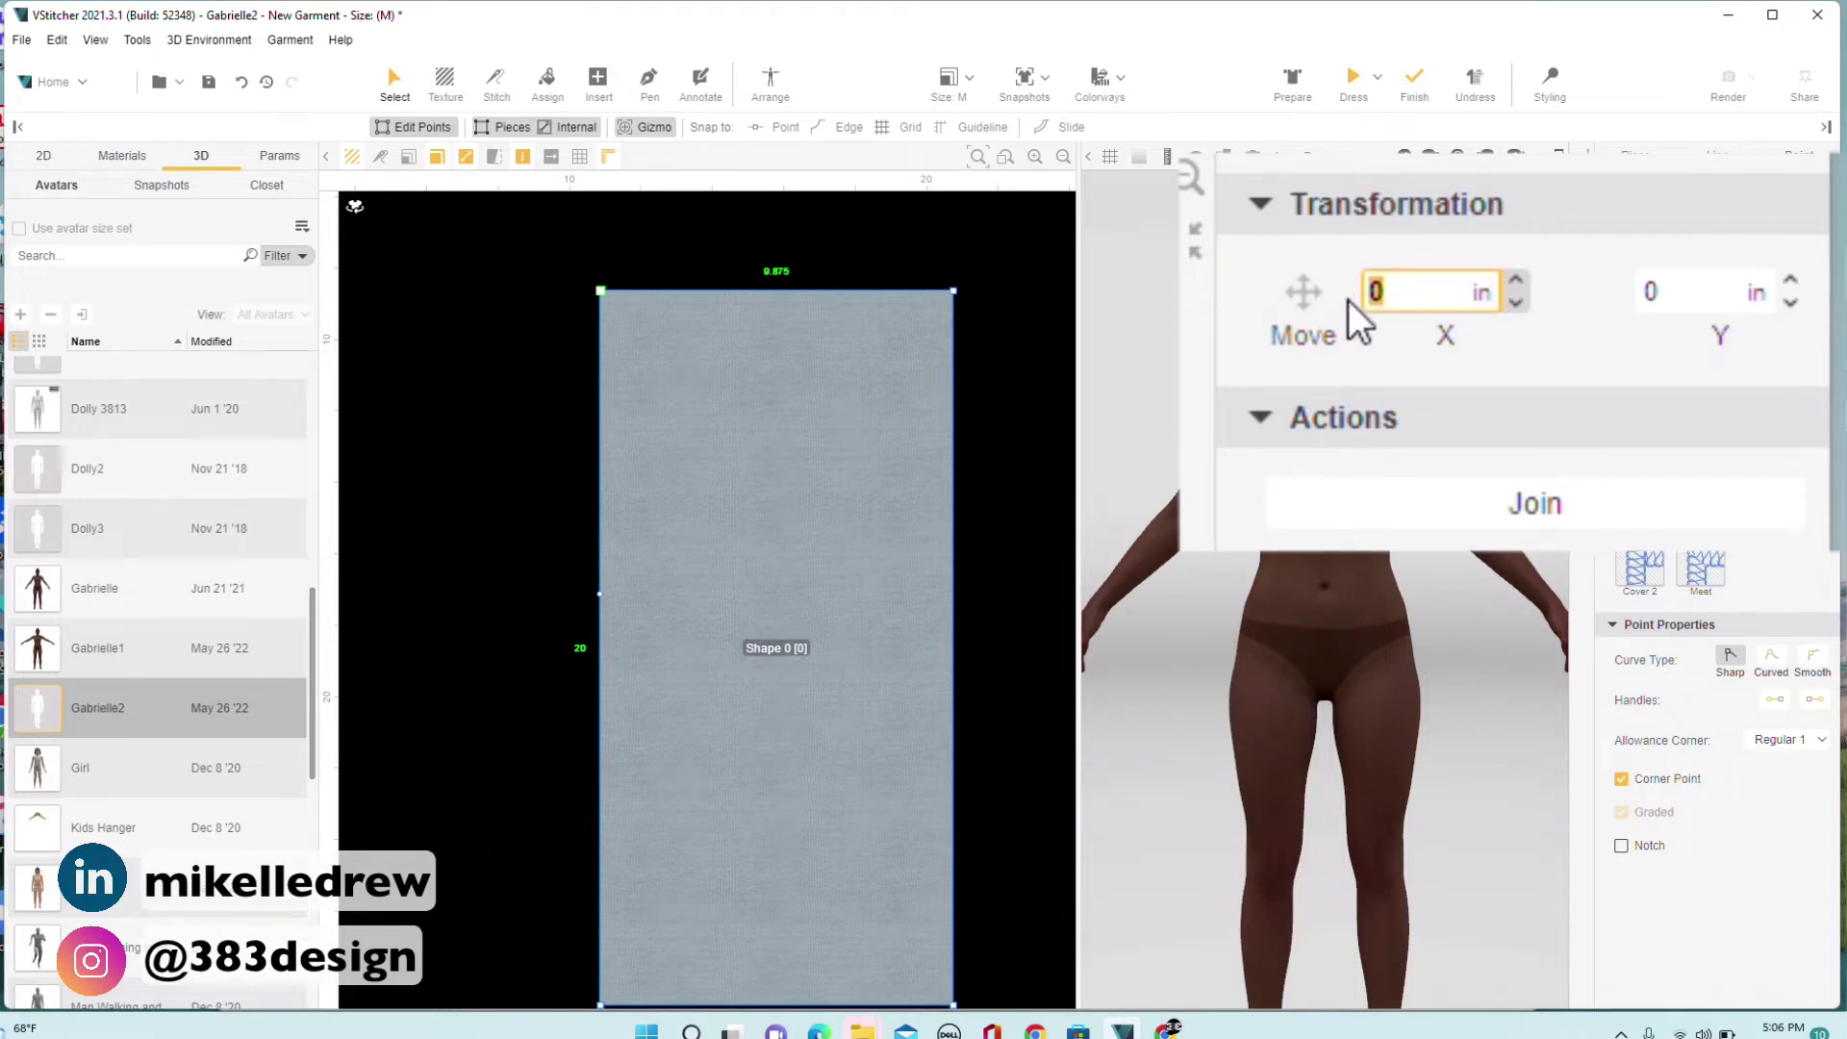
type("1.1875")
key("Return")
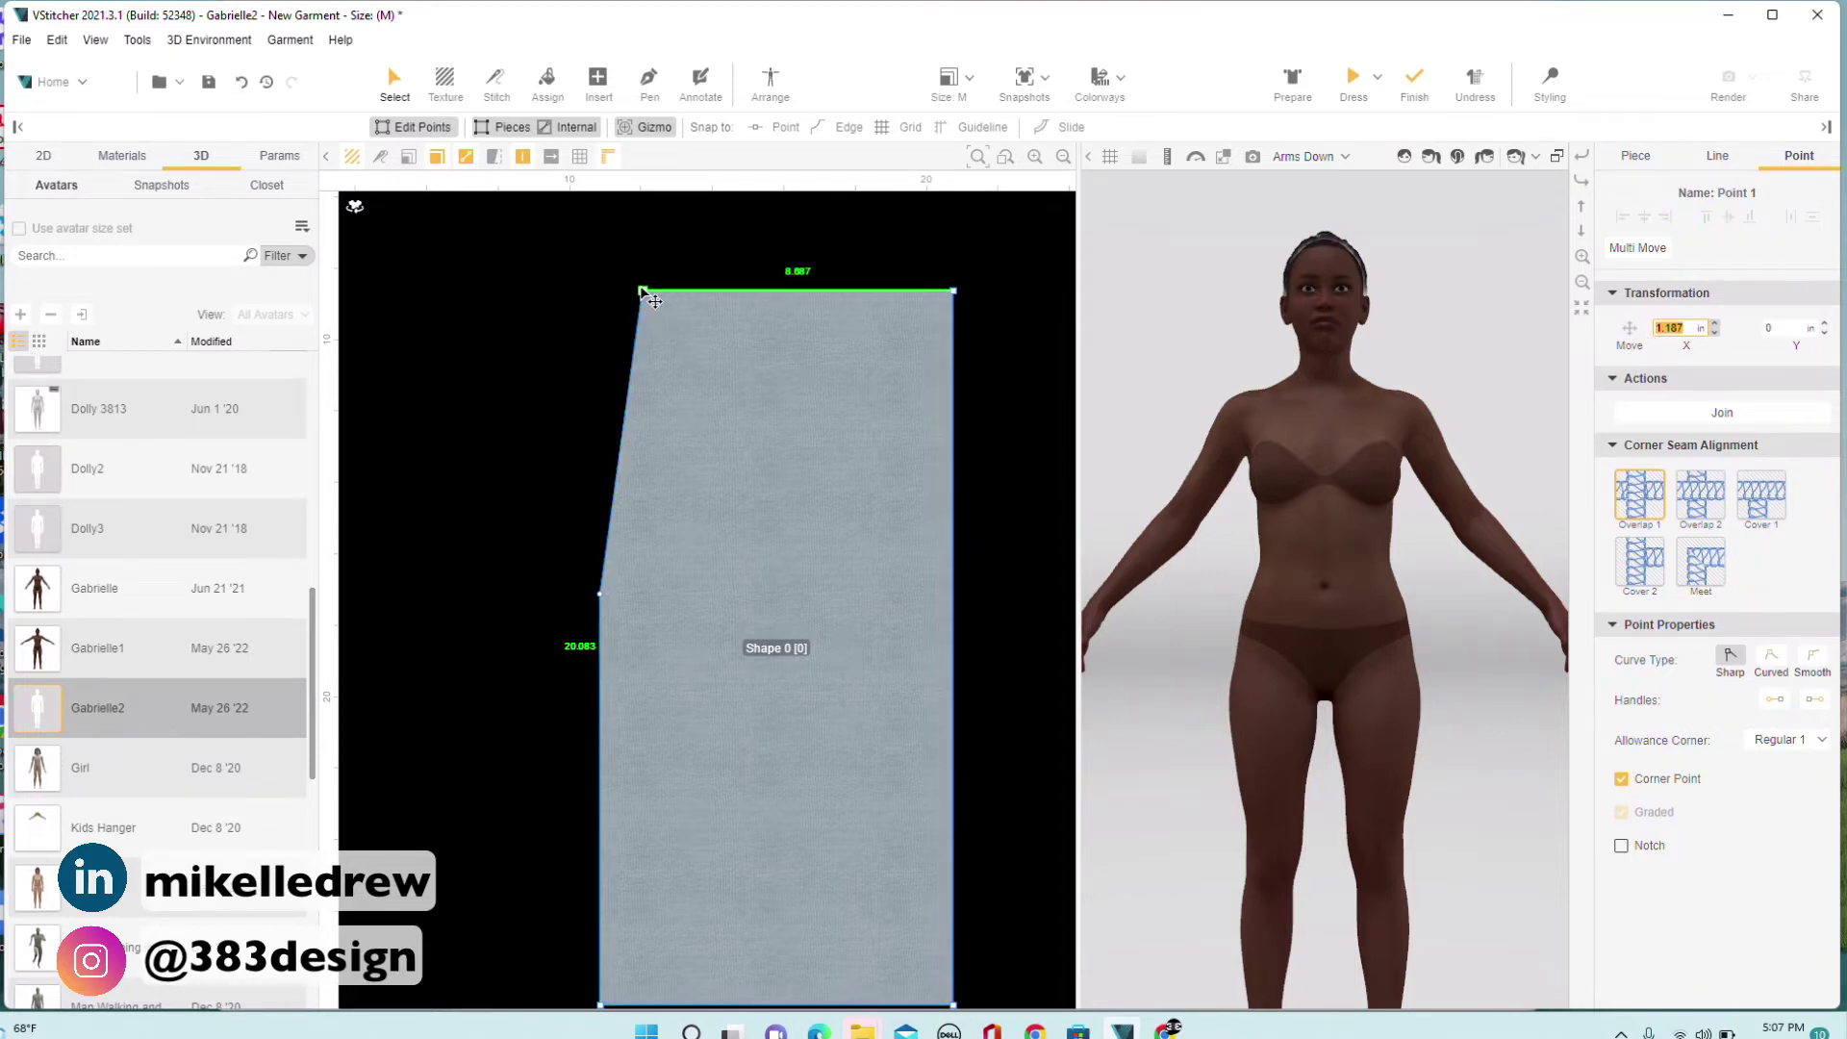
Raise the piece's upper-left corner point by moving it -0.375 in along Y.
left_click(650, 290)
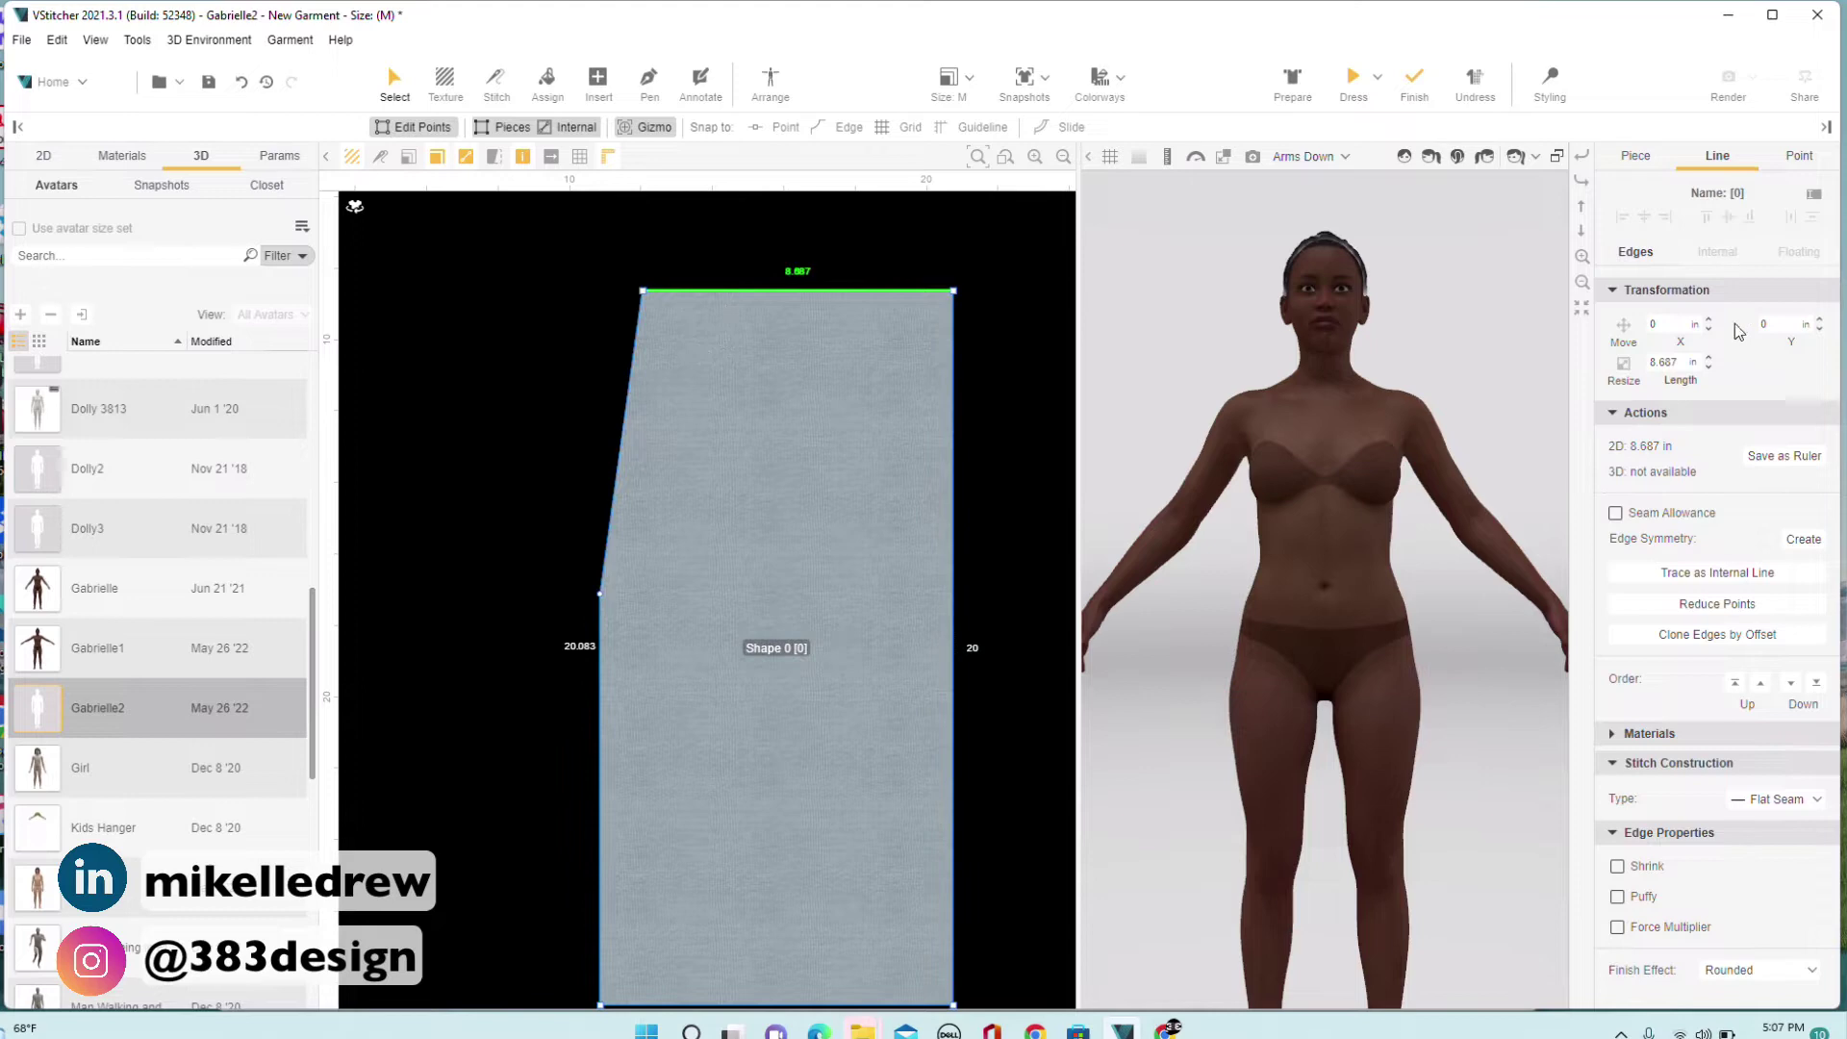
double_click(1773, 325)
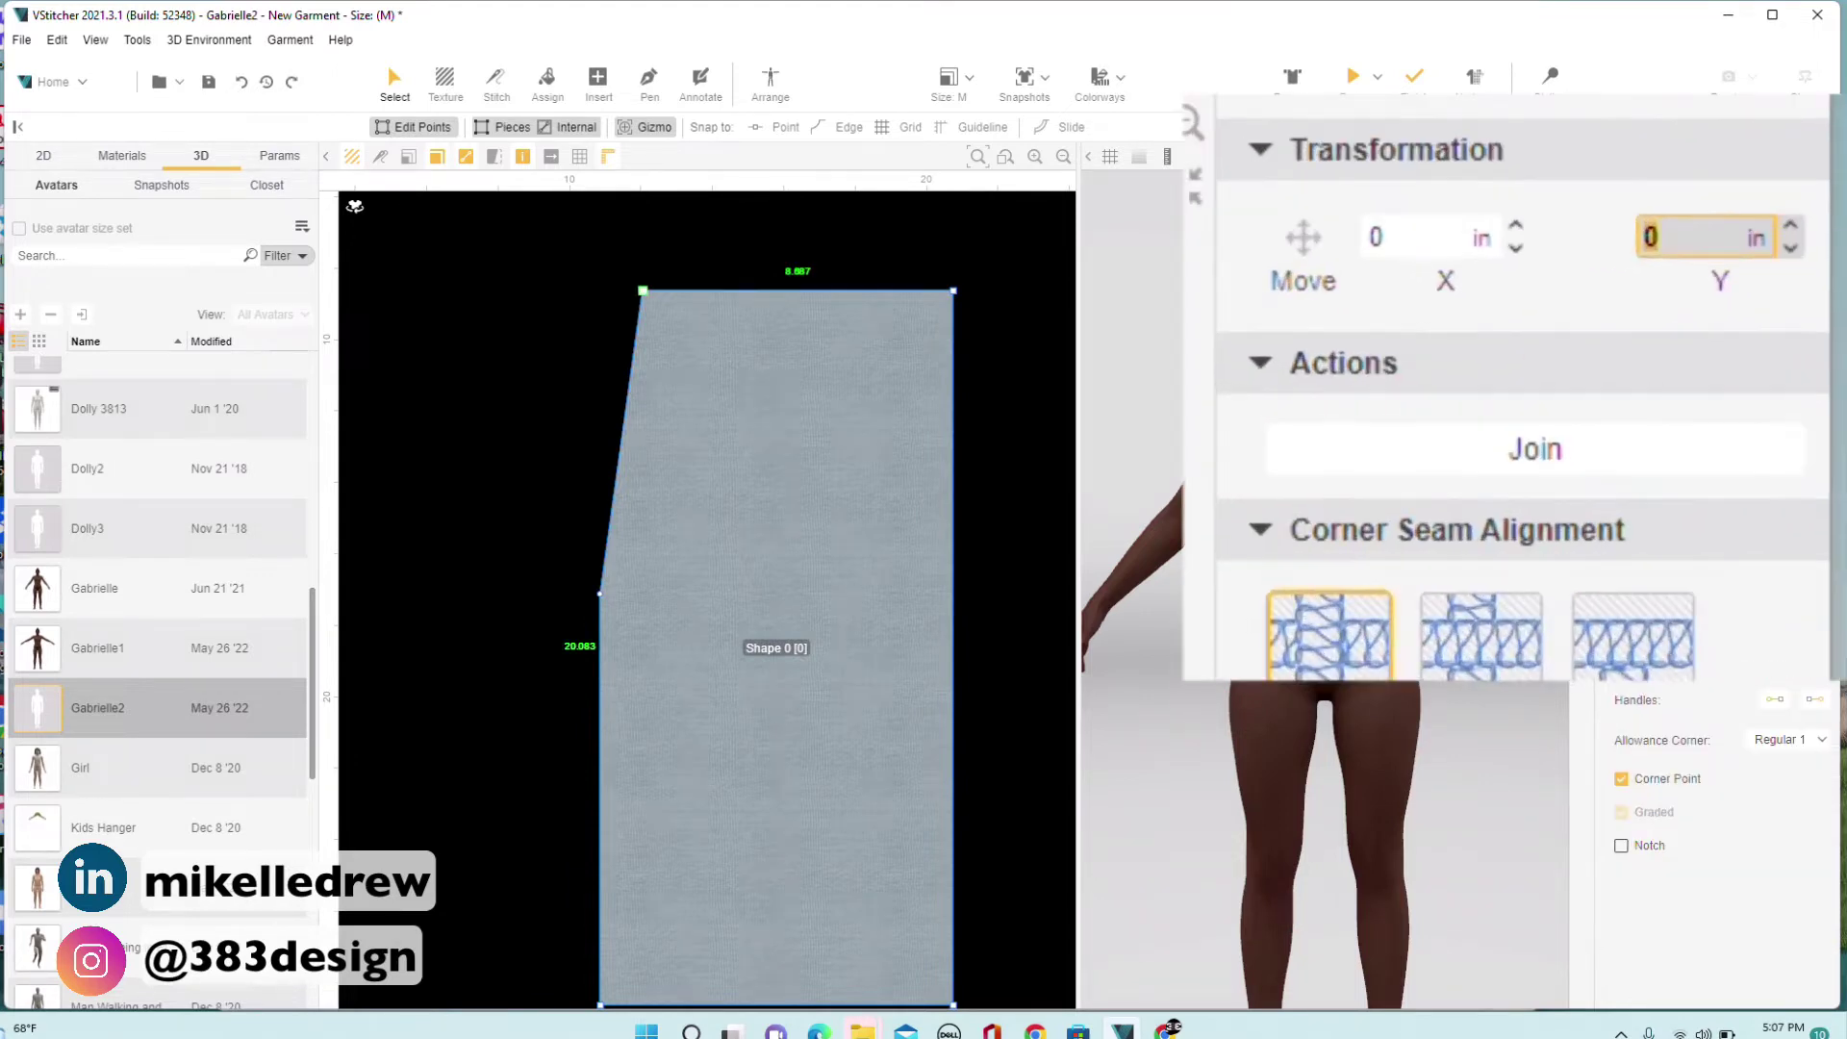
type("-.375")
key("Return")
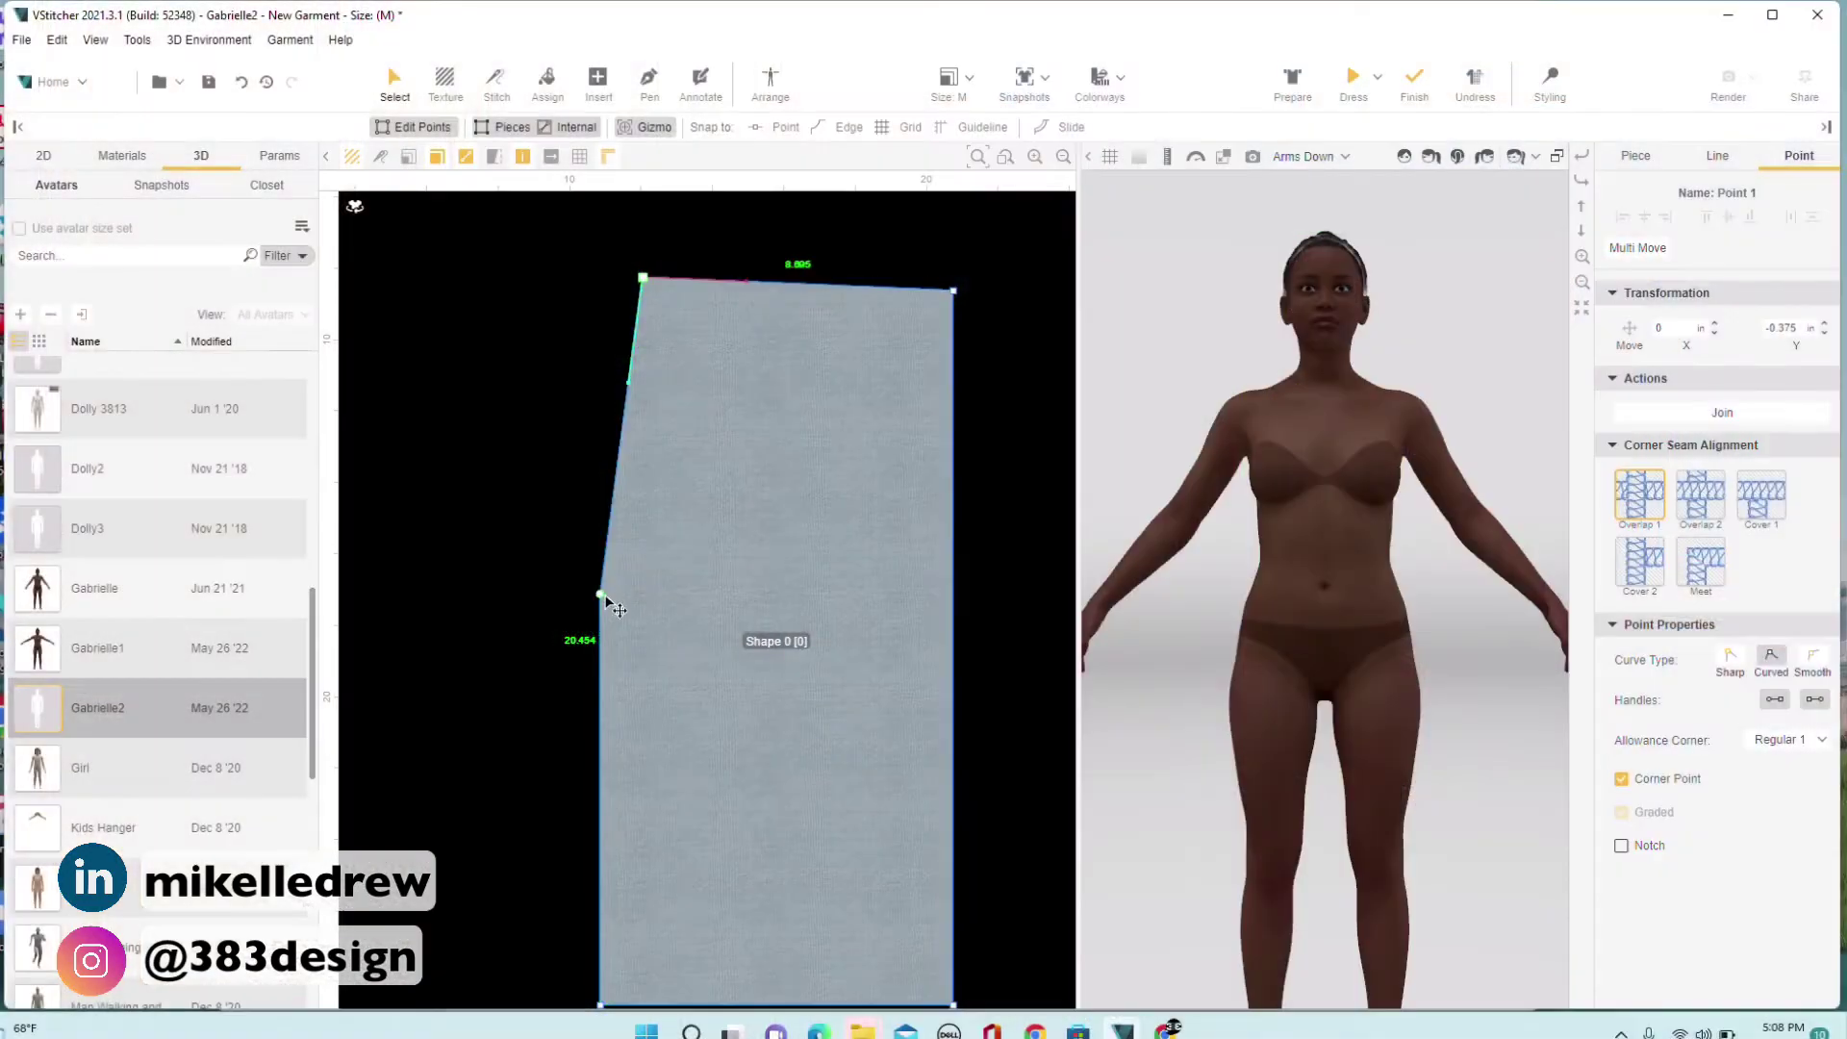
Set the added side-edge point's curve type to Curved and adjust the handles to round the side edge up to the upper-left corner.
left_click(601, 596)
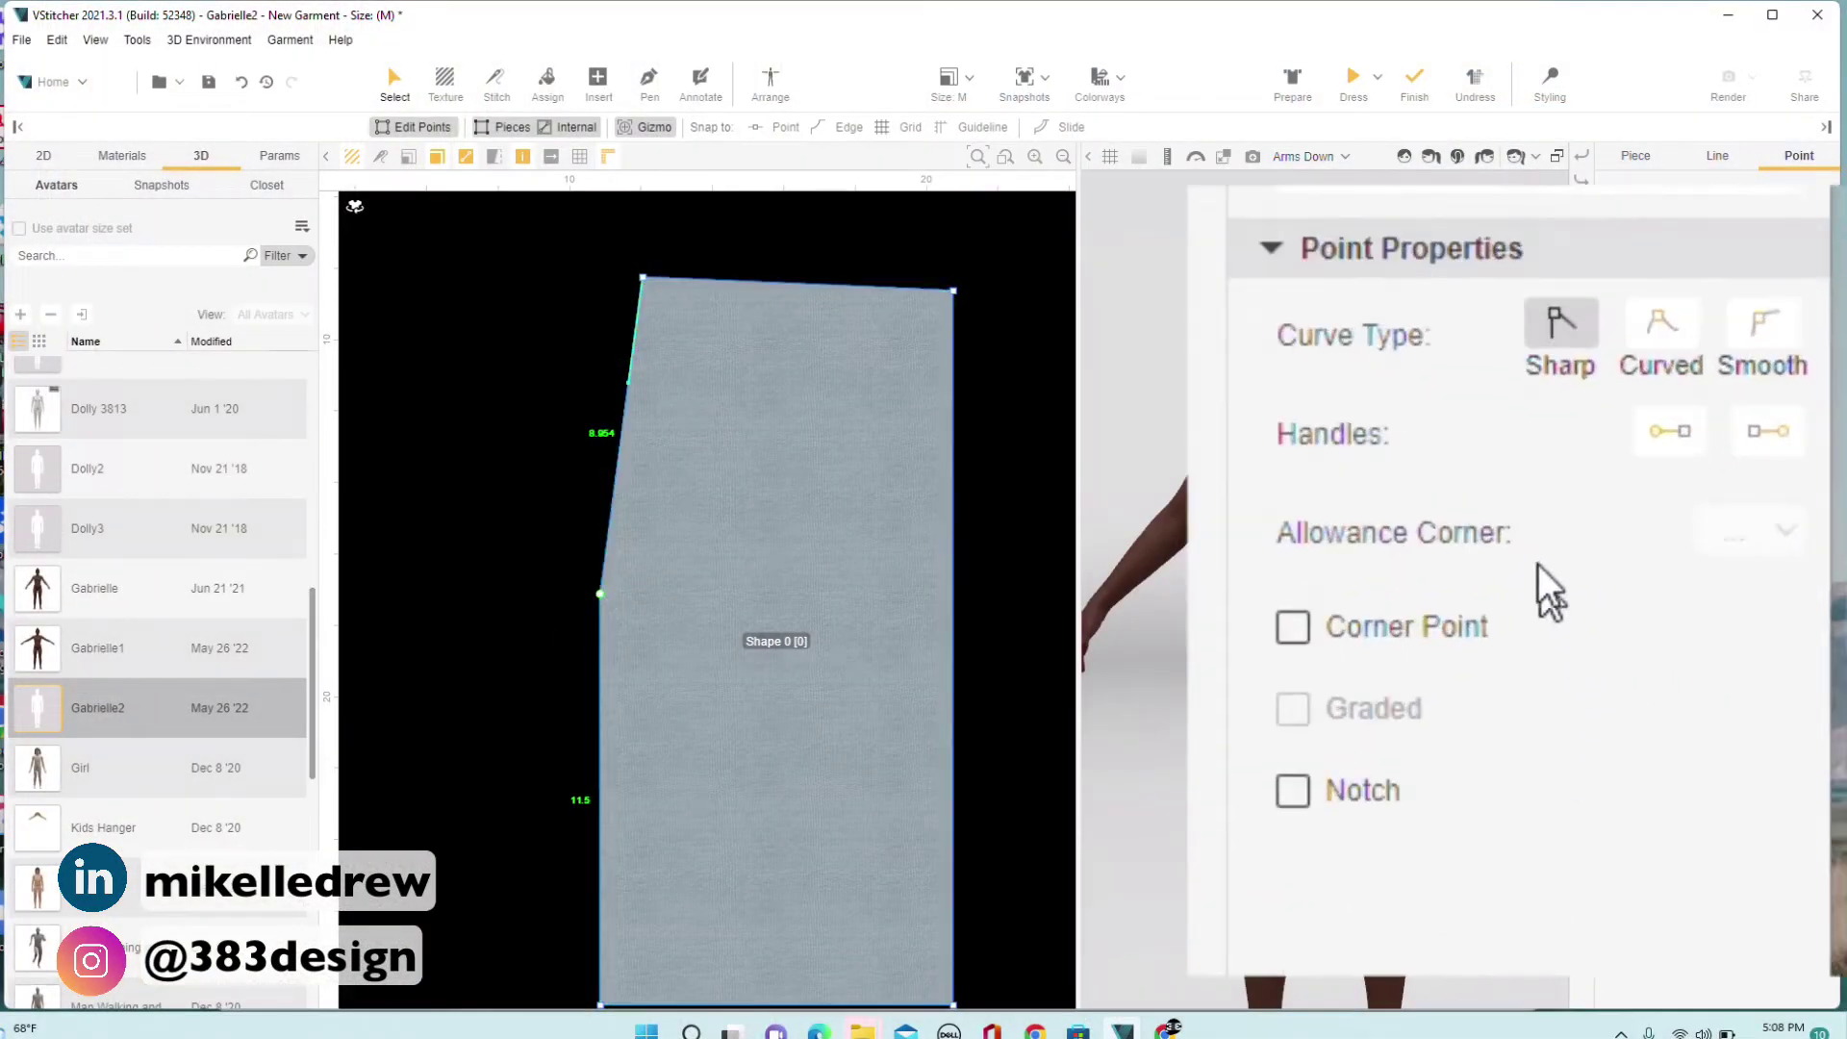
left_click(1679, 356)
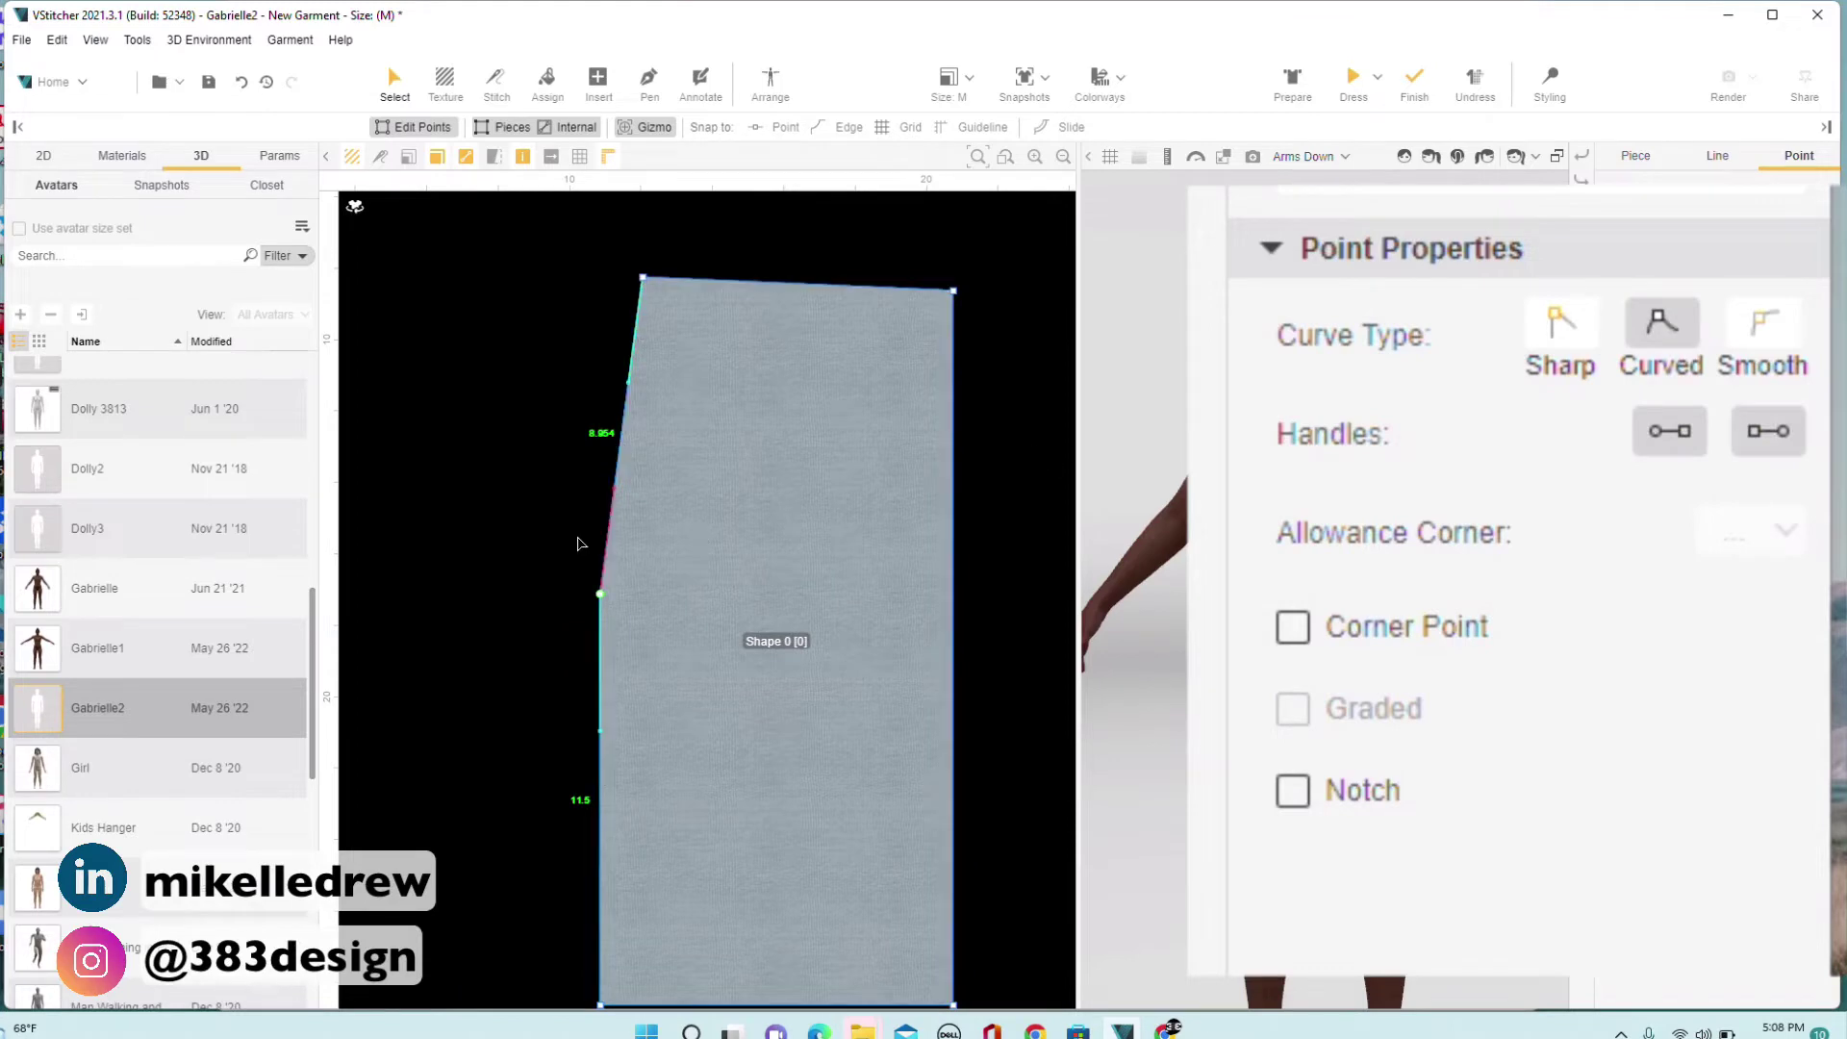
scroll(577, 544, "up", 1)
scroll(578, 543, "up", 1)
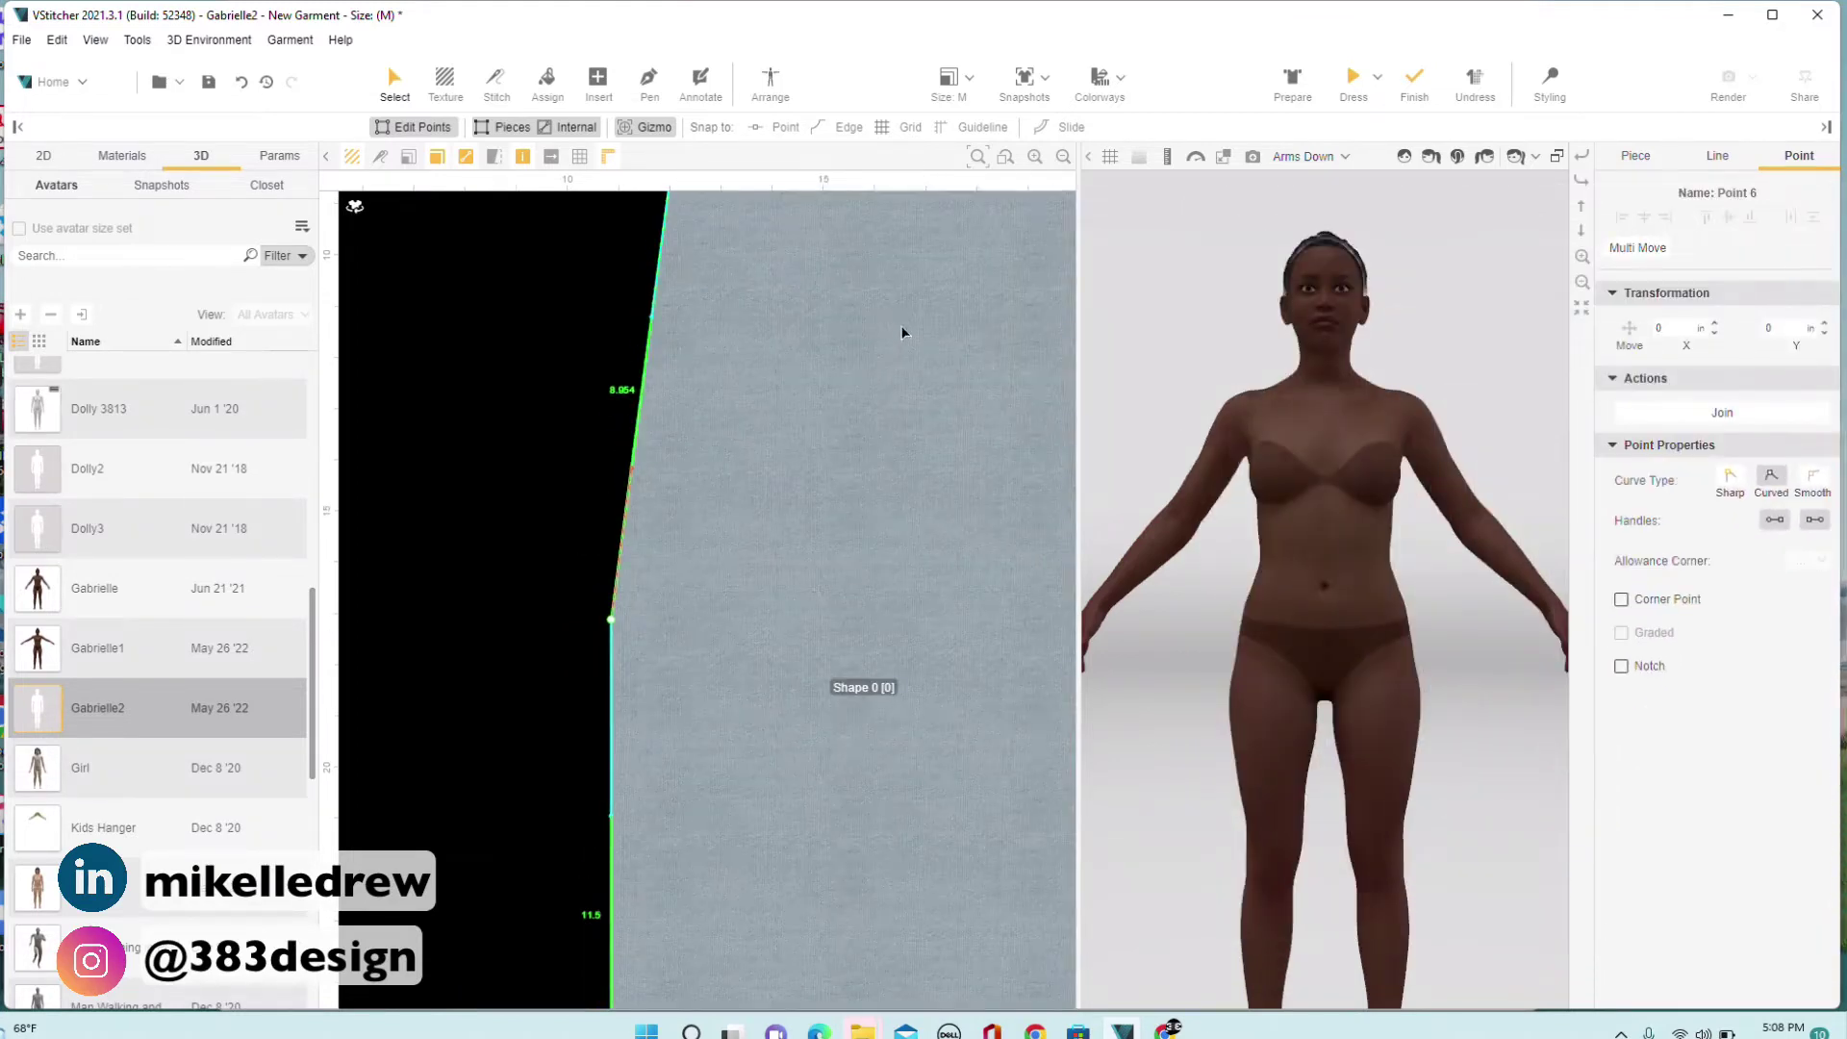
middle_click_drag(901, 332, 856, 445)
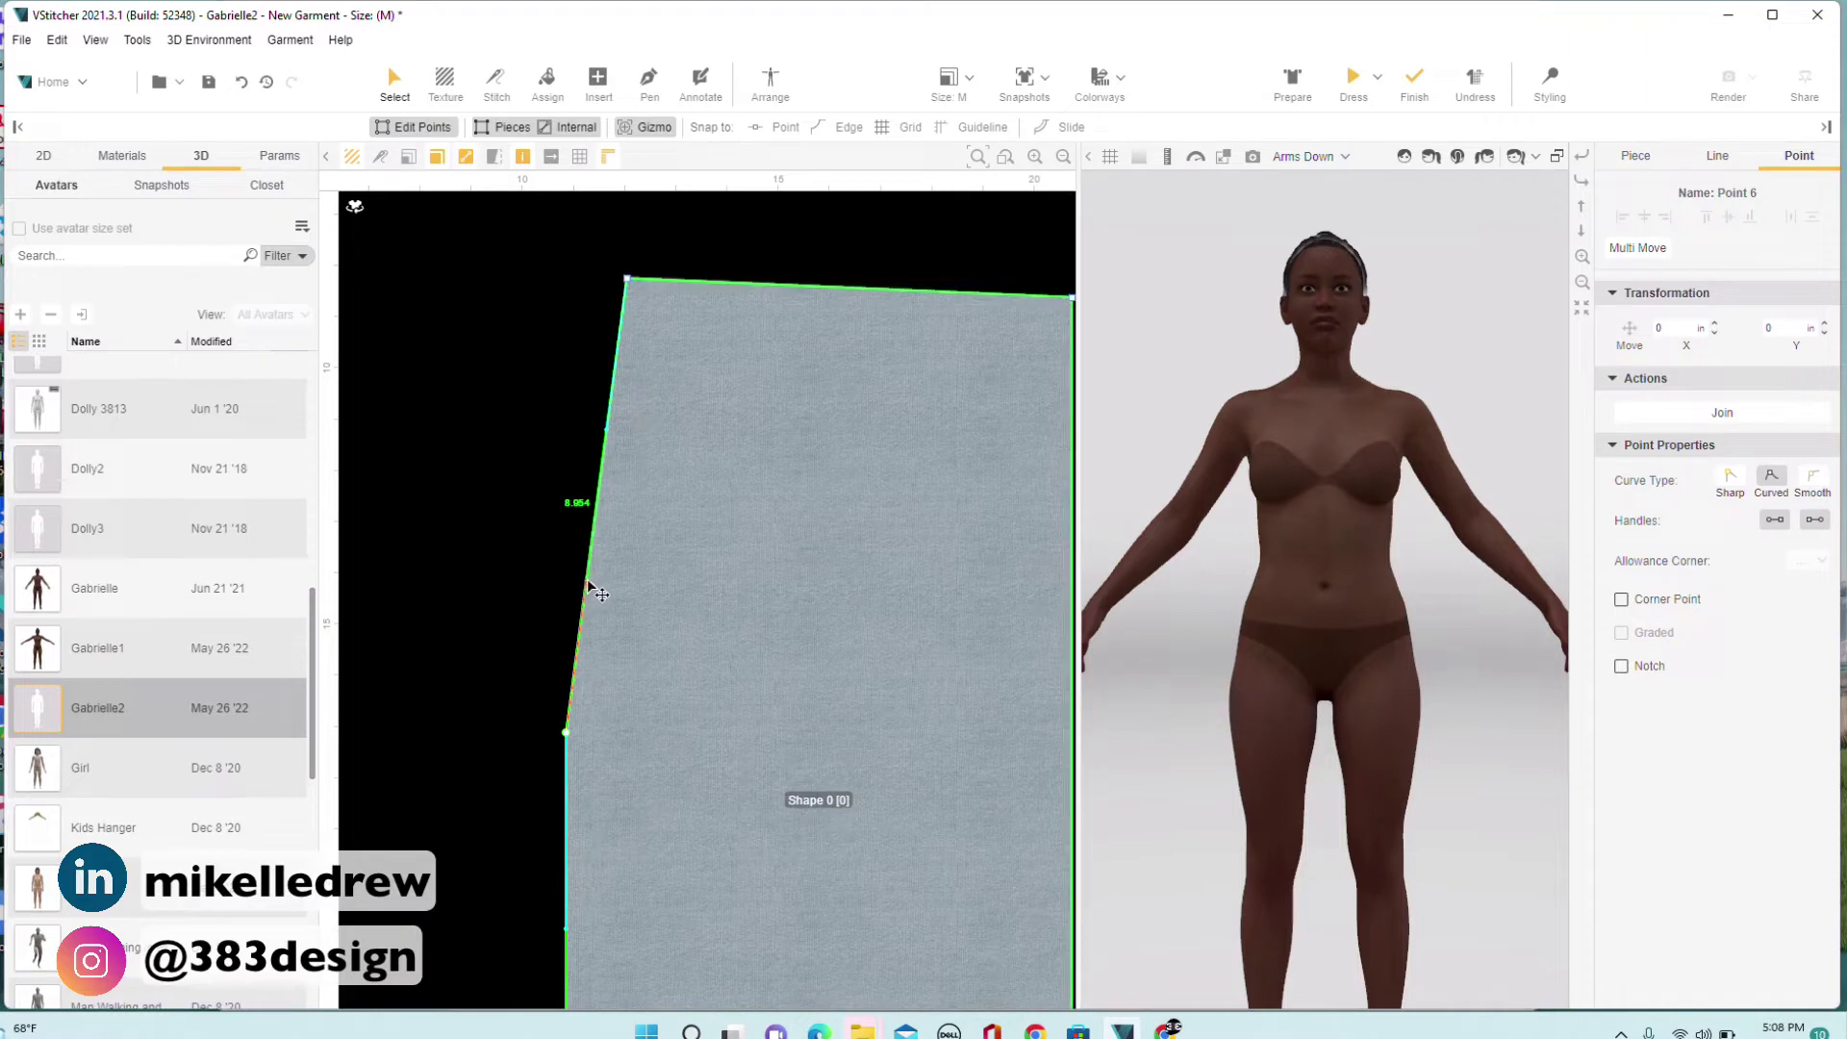
left_click_drag(590, 587, 571, 624)
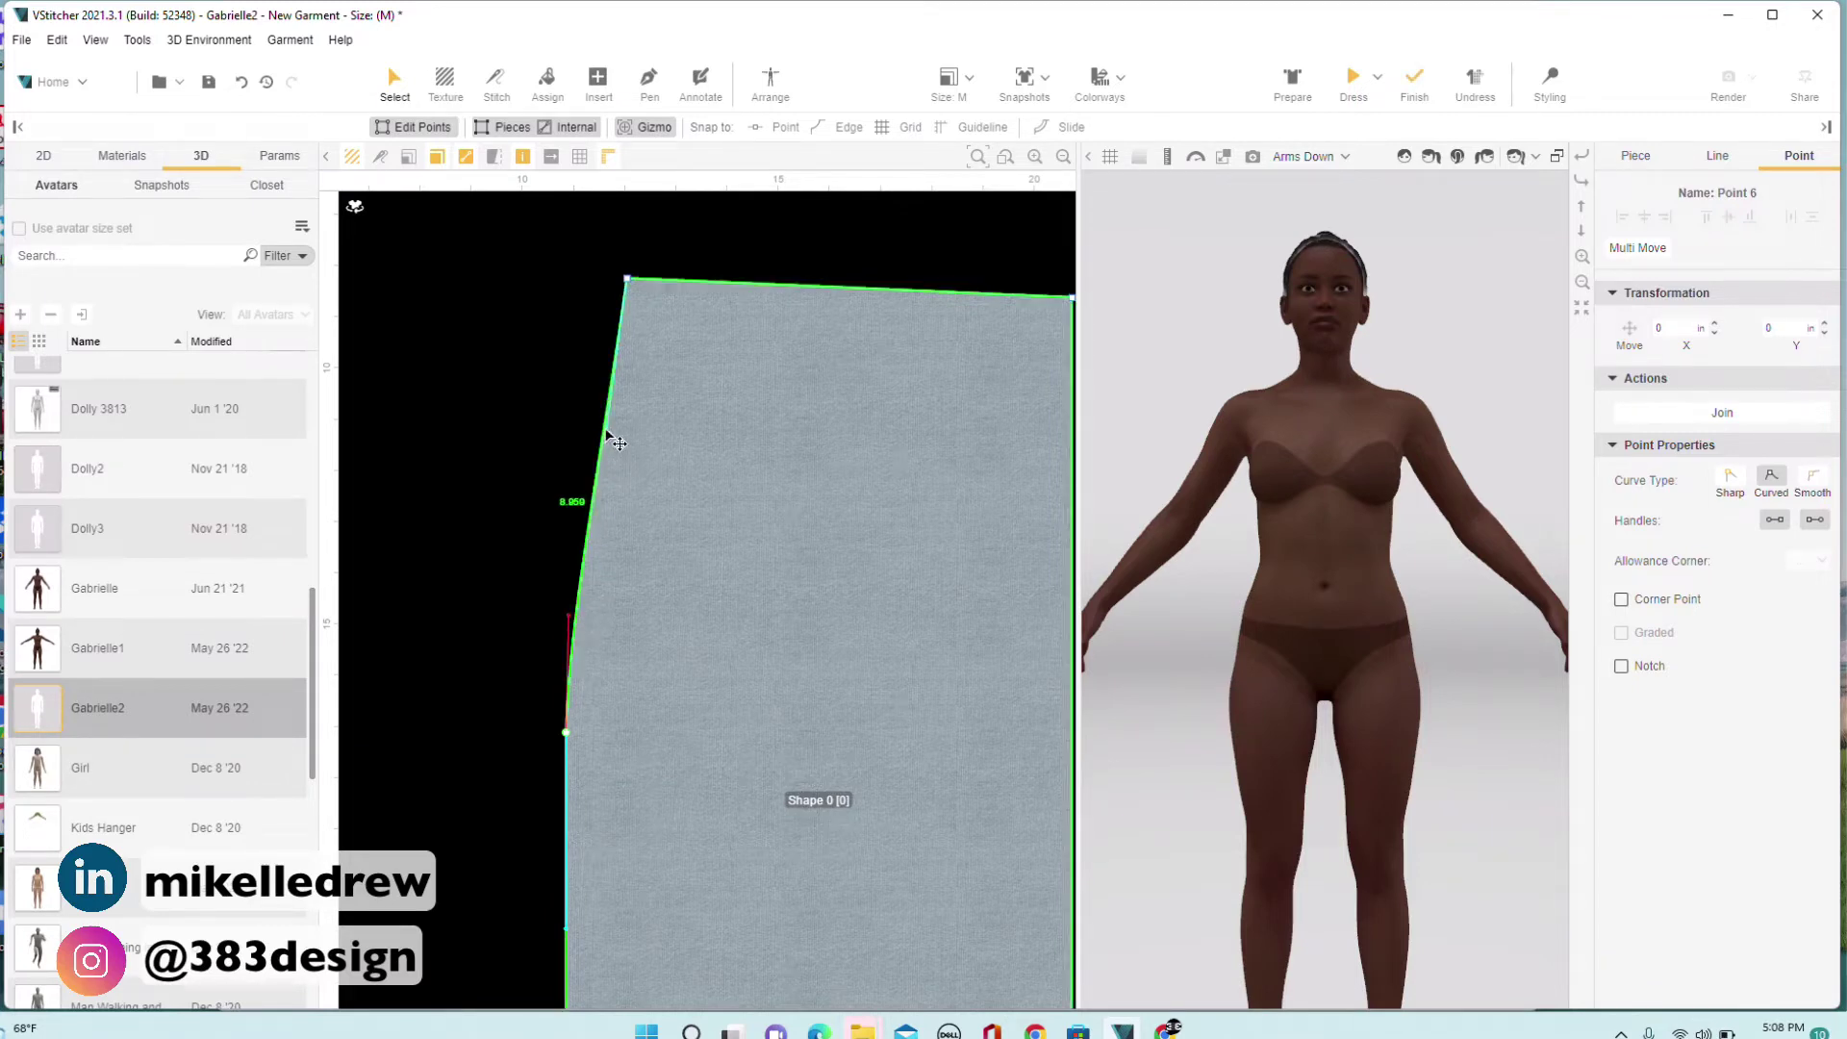
left_click_drag(606, 433, 592, 471)
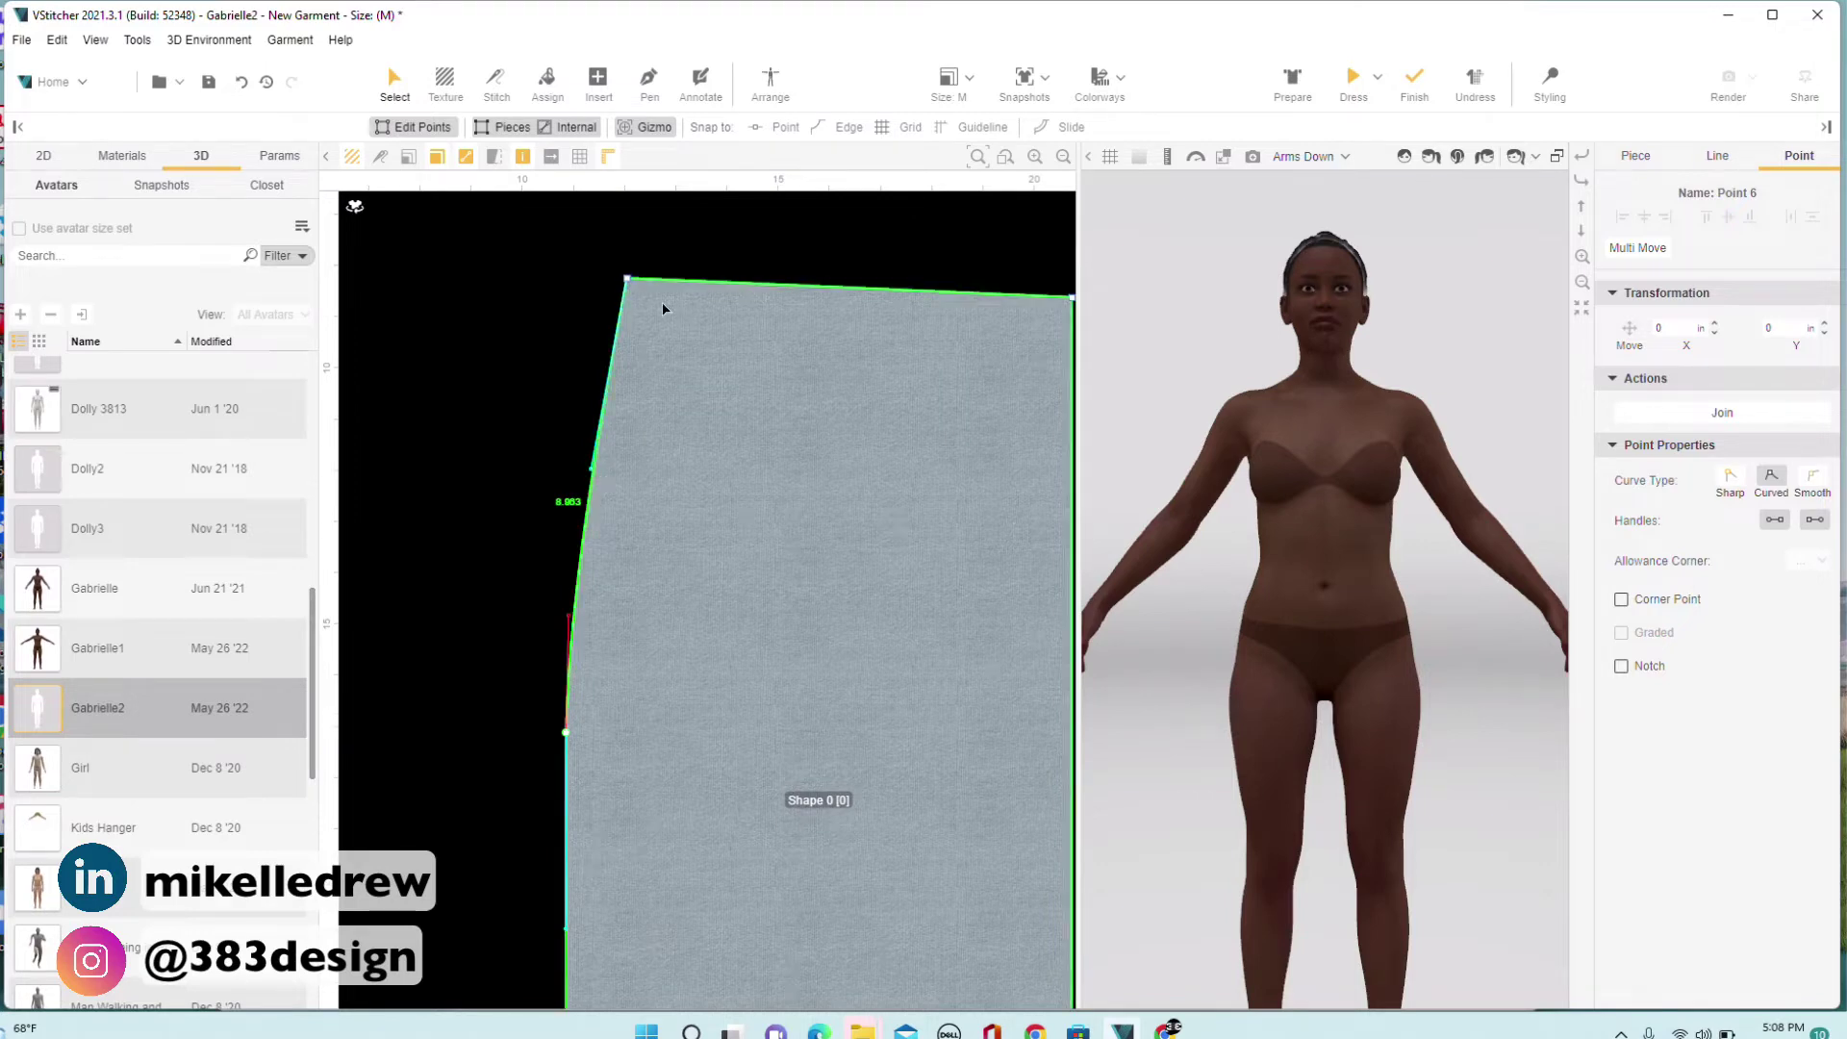
Curve the piece's top edge slightly downward using the upper-left corner point's handle.
left_click(627, 280)
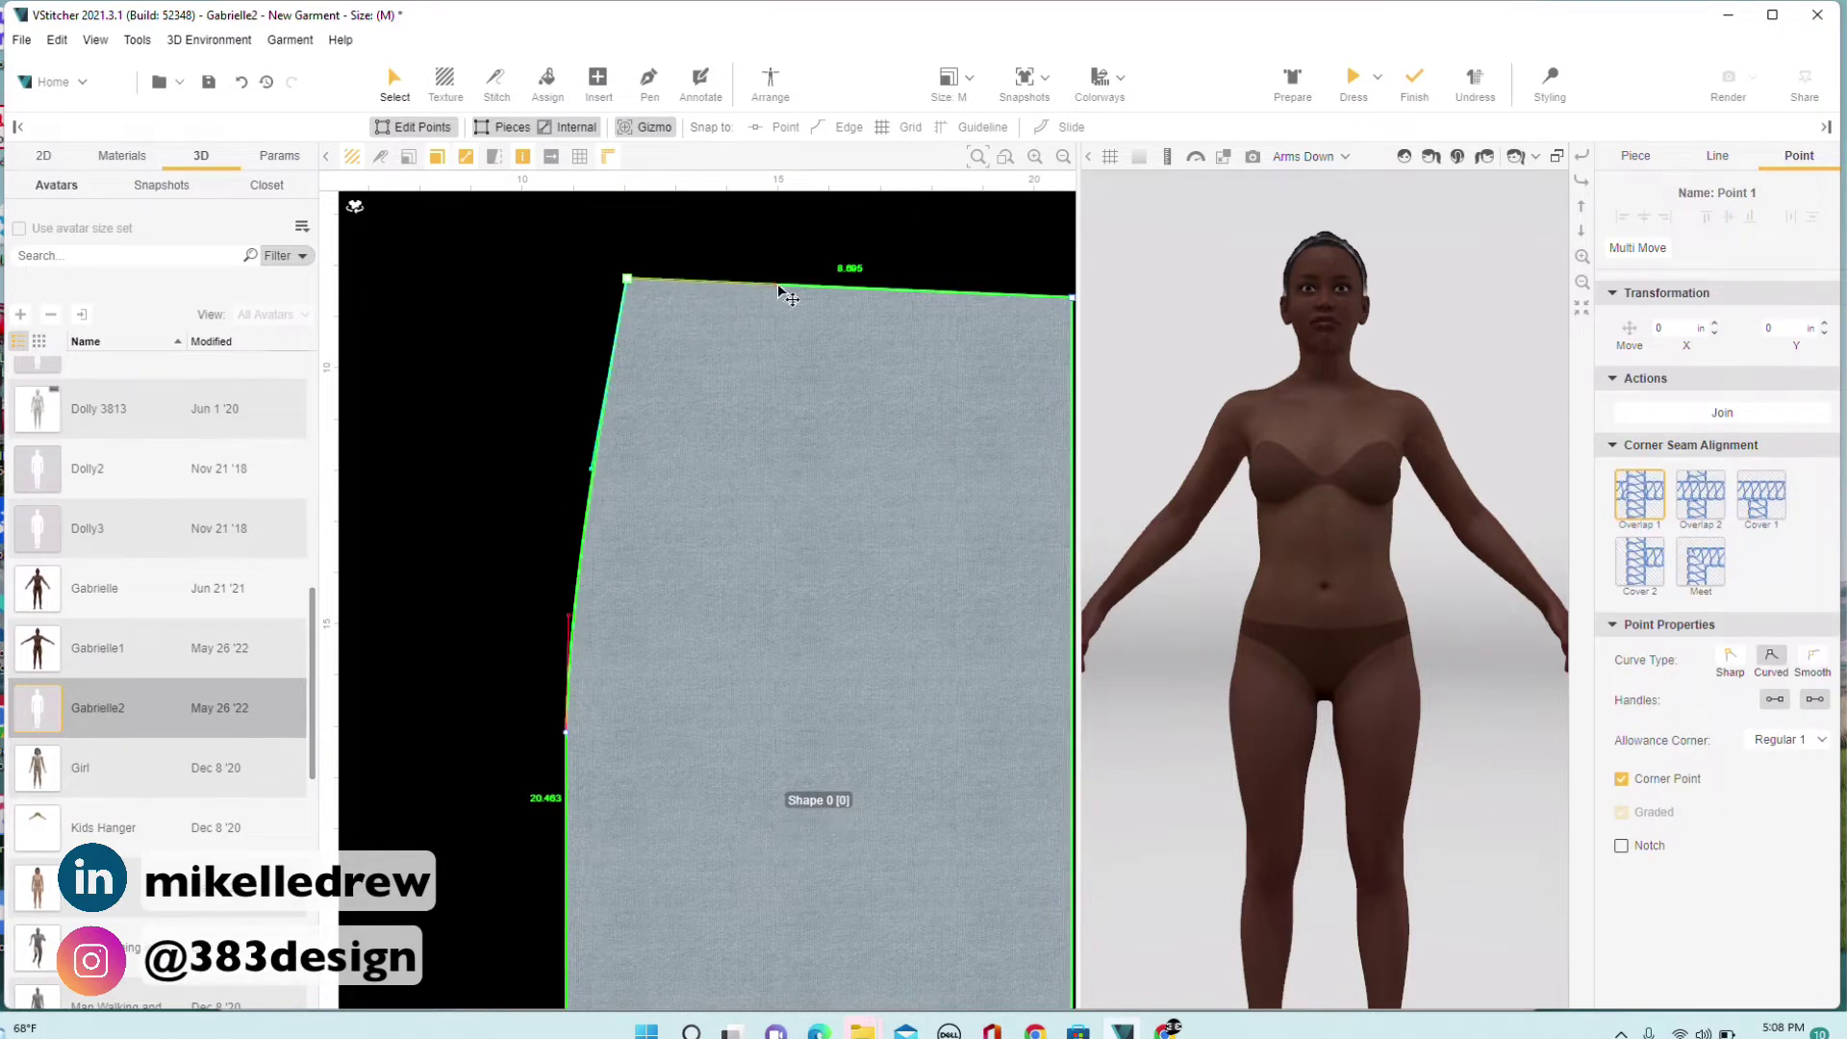
left_click_drag(780, 290, 770, 301)
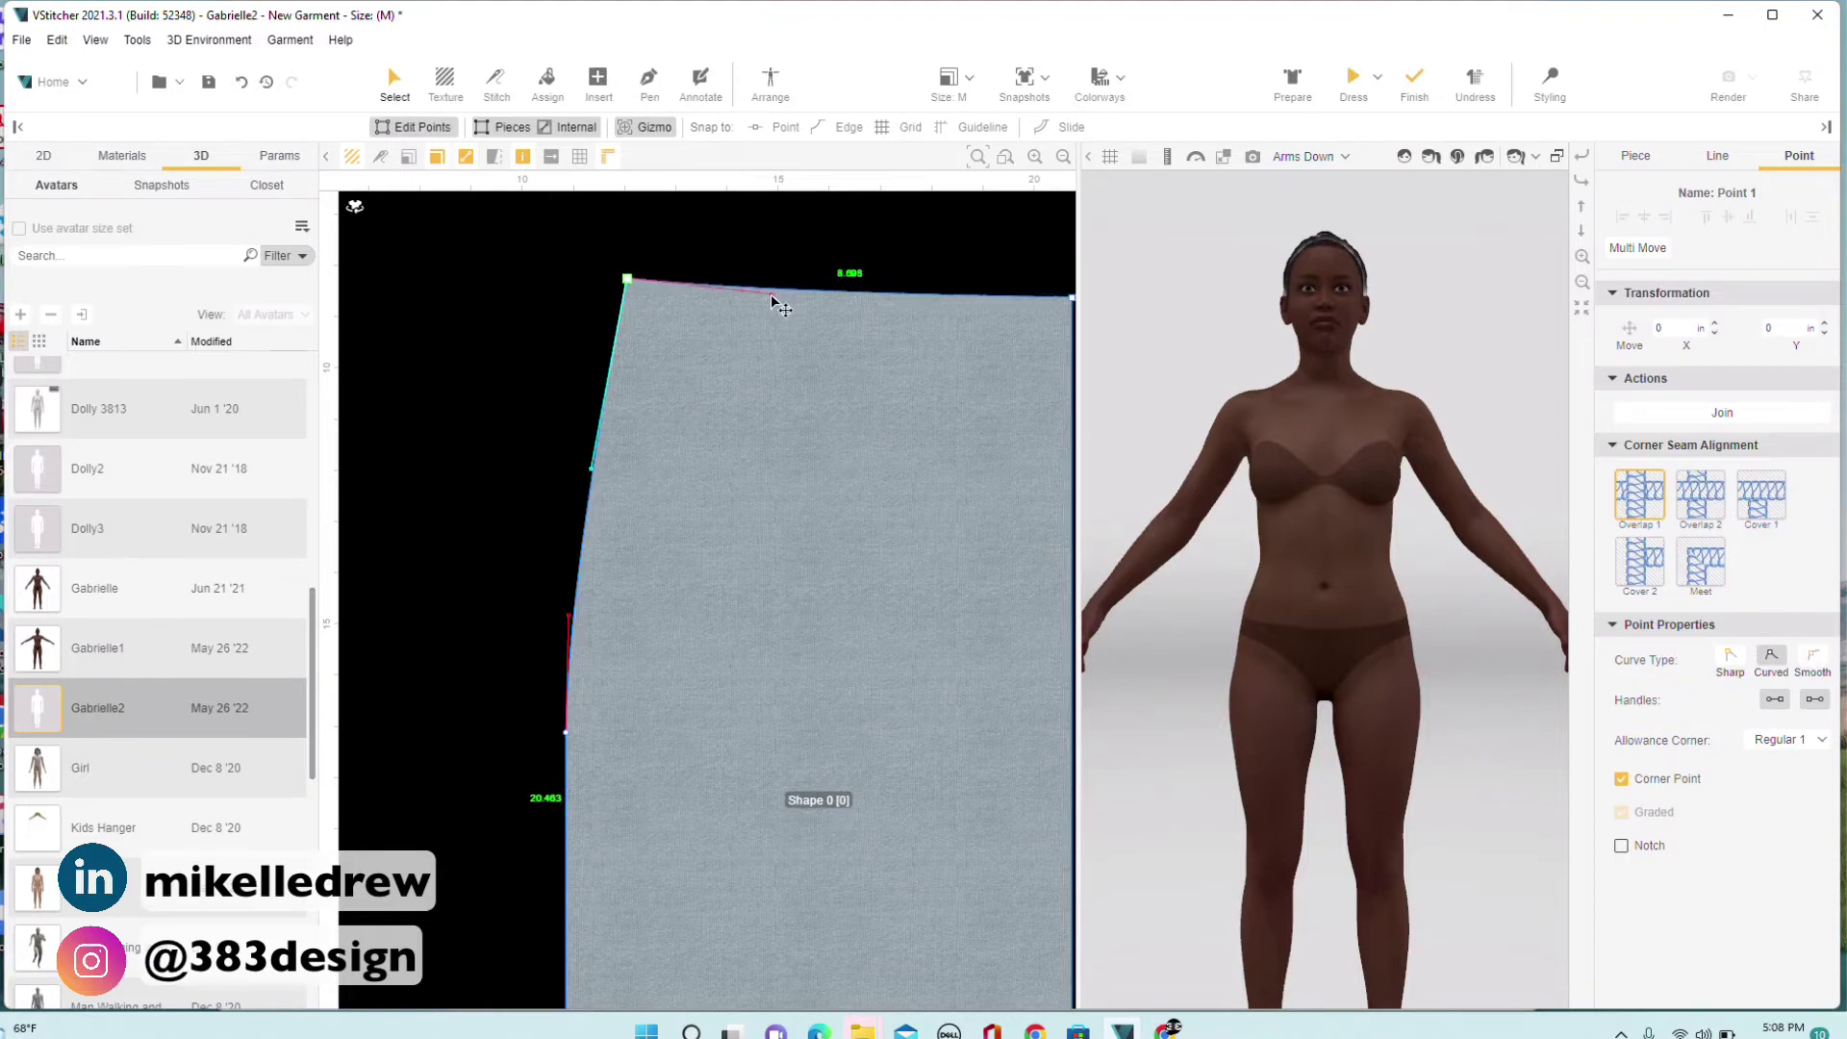
Add a point at the middle of the piece's top edge and set the segment from the curved side's corner to 4.35 in.
scroll(813, 313, "down", 2)
left_click(649, 82)
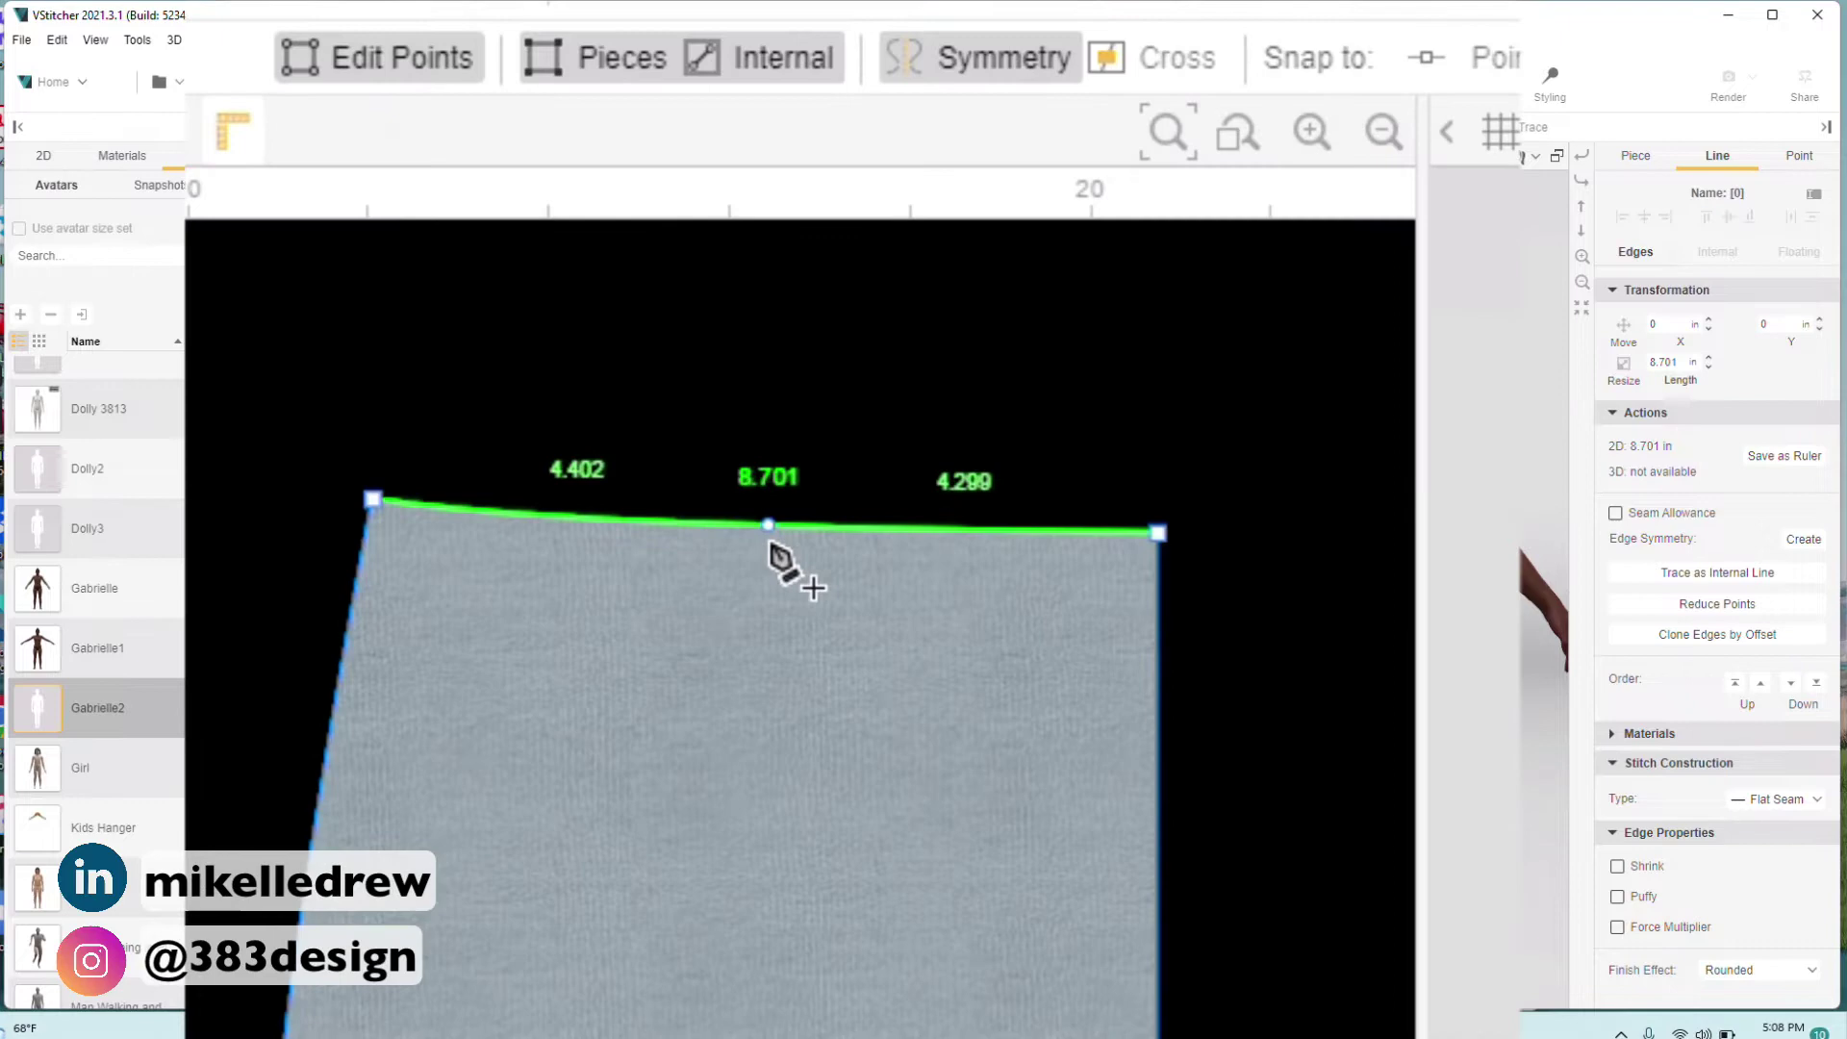
left_click(751, 526)
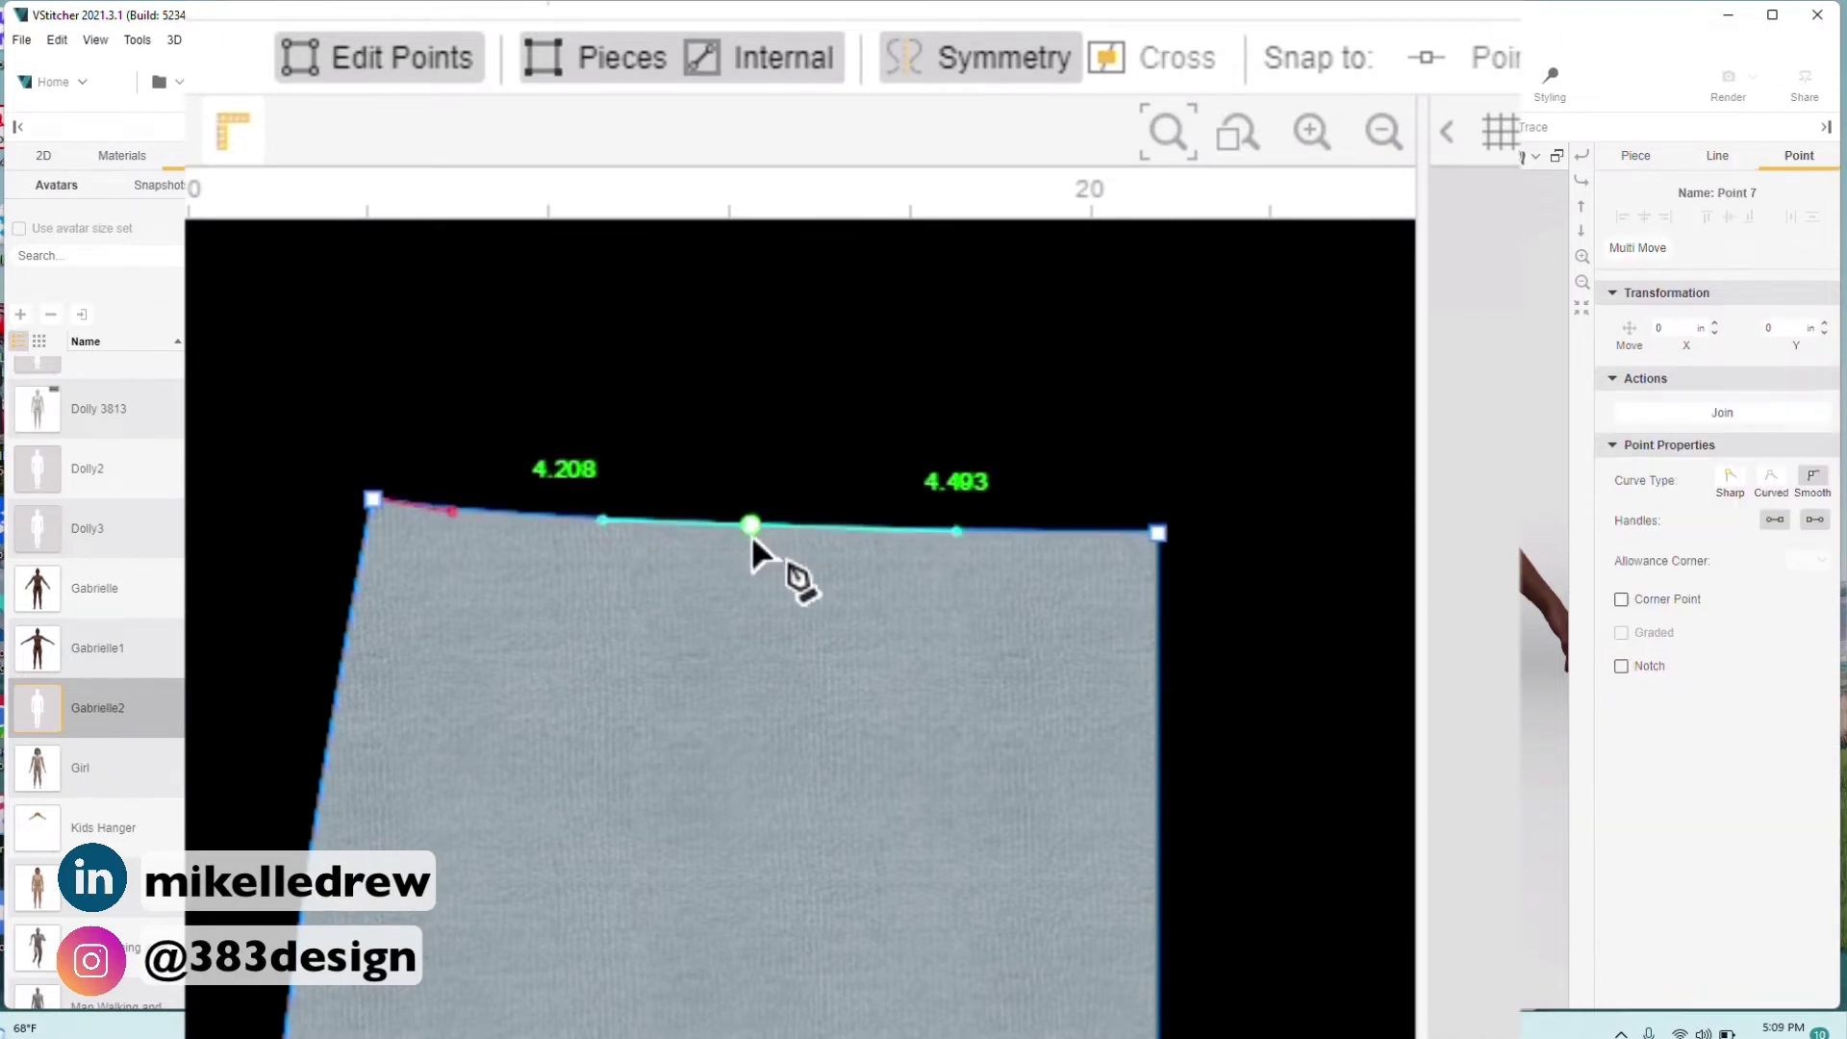
type("4.35")
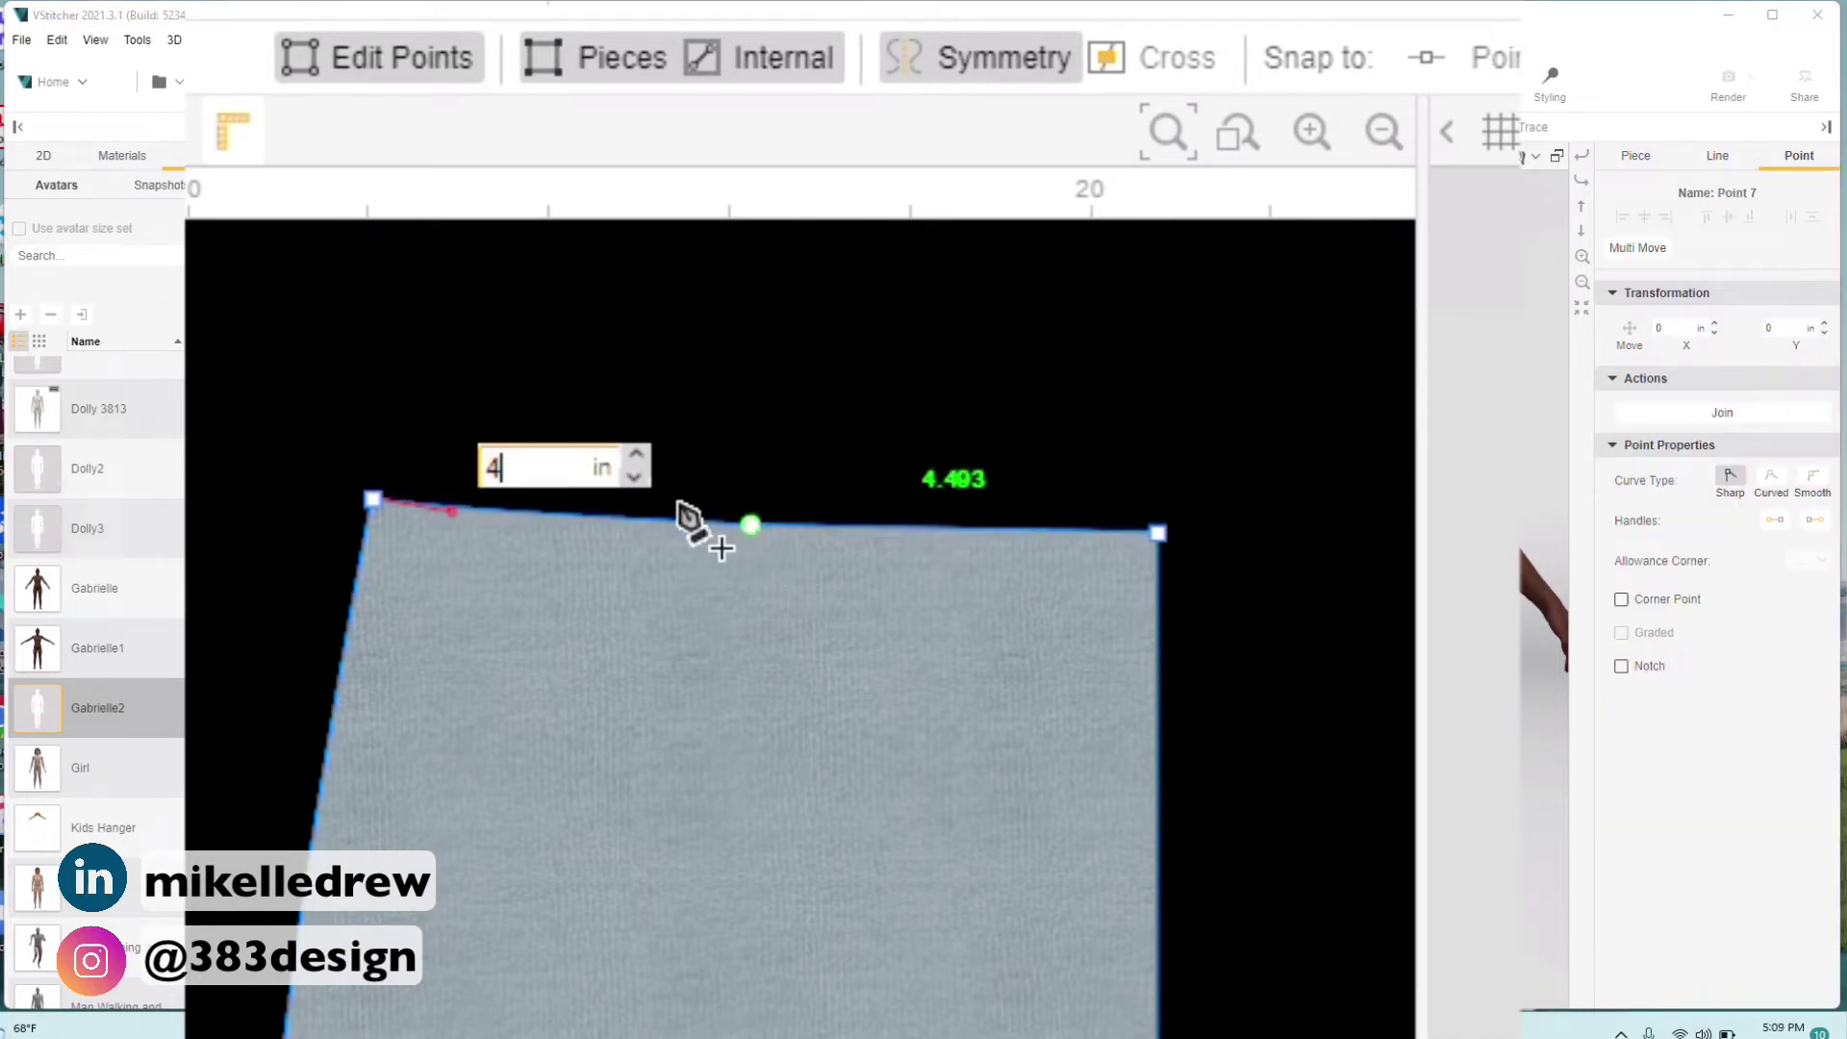
key("Return")
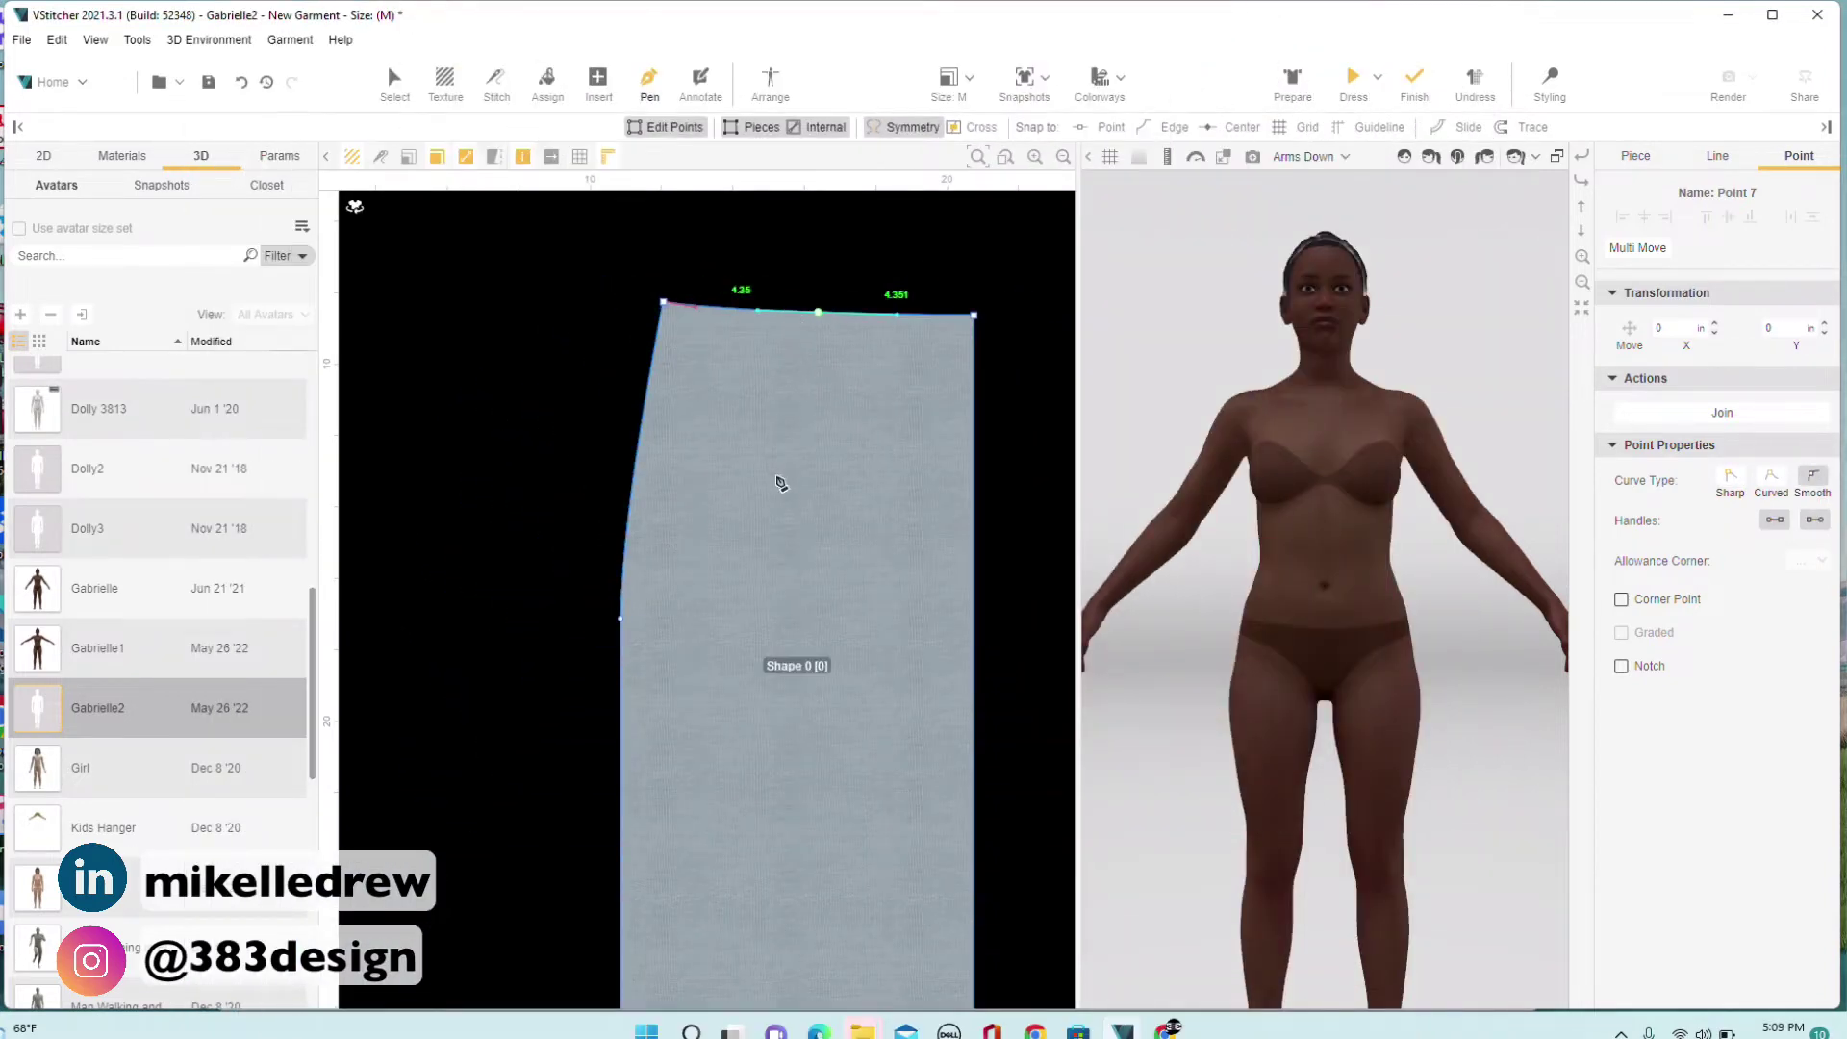
scroll(780, 501, "down", 3)
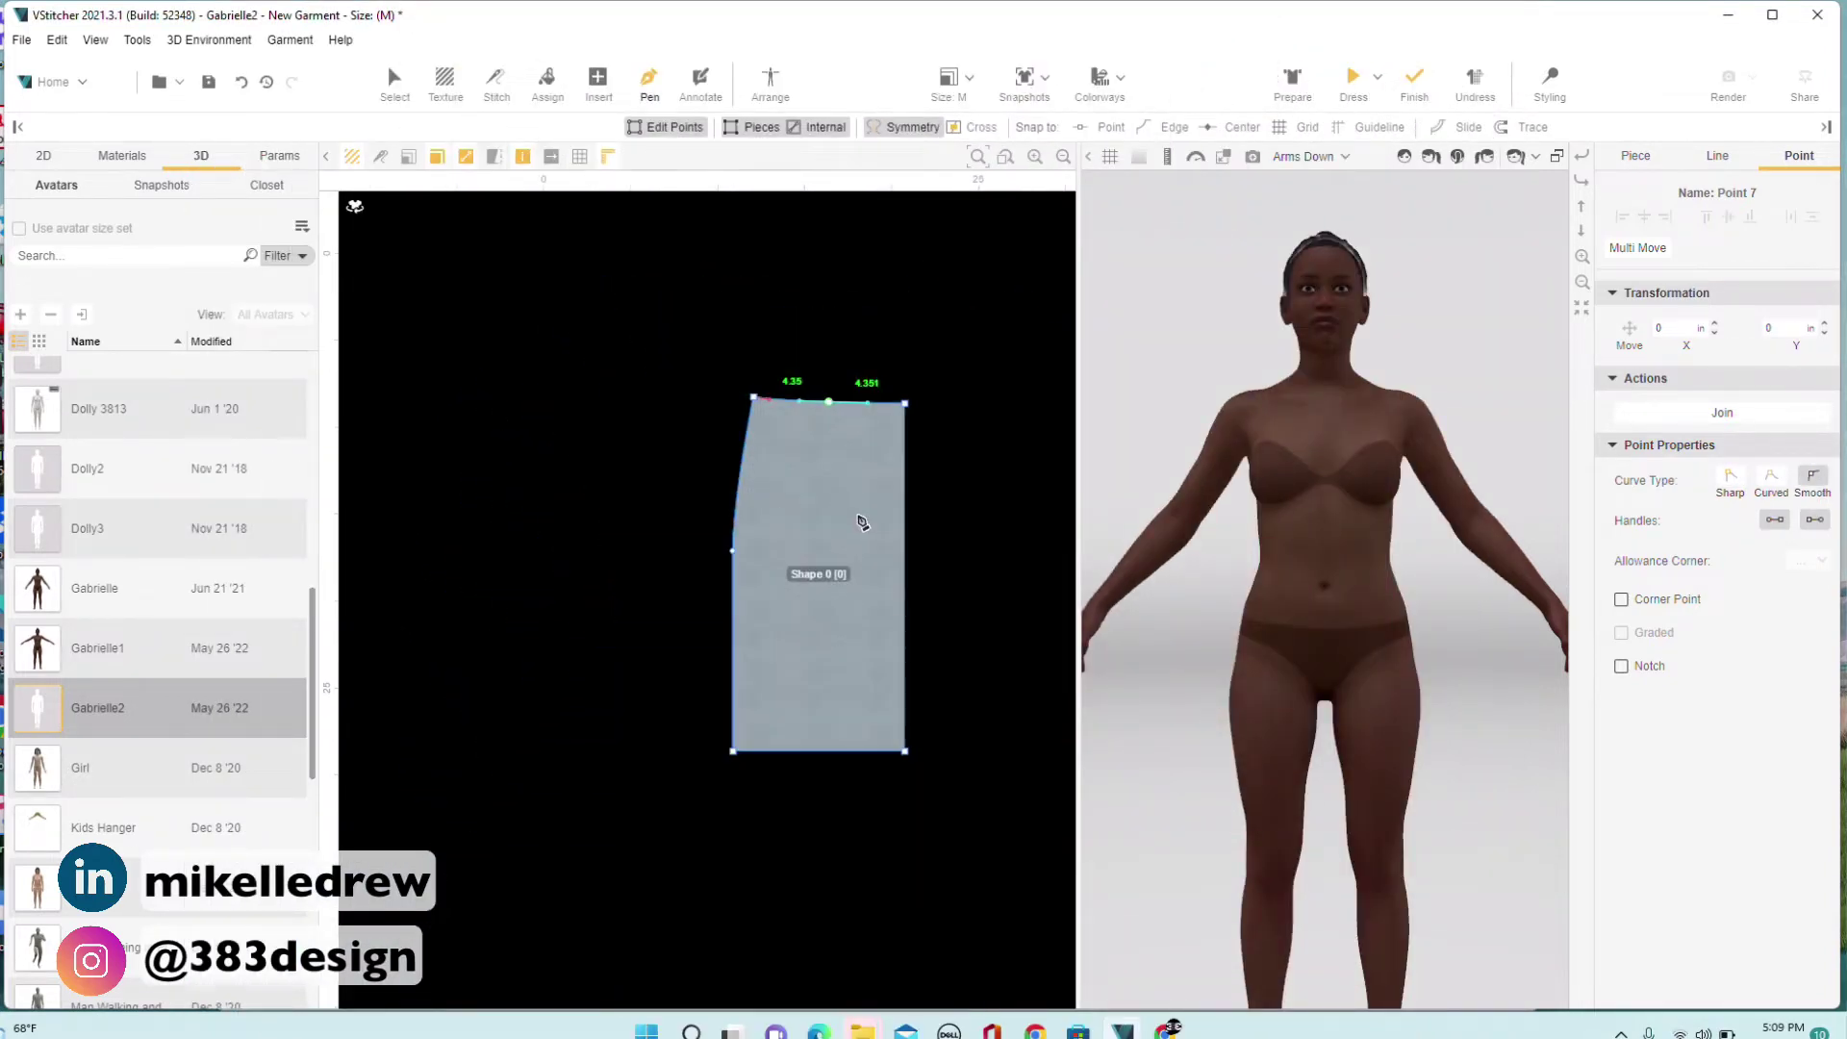
Clone the piece as Shape Only and place the copy beside the original, with a gap between them.
left_click(394, 85)
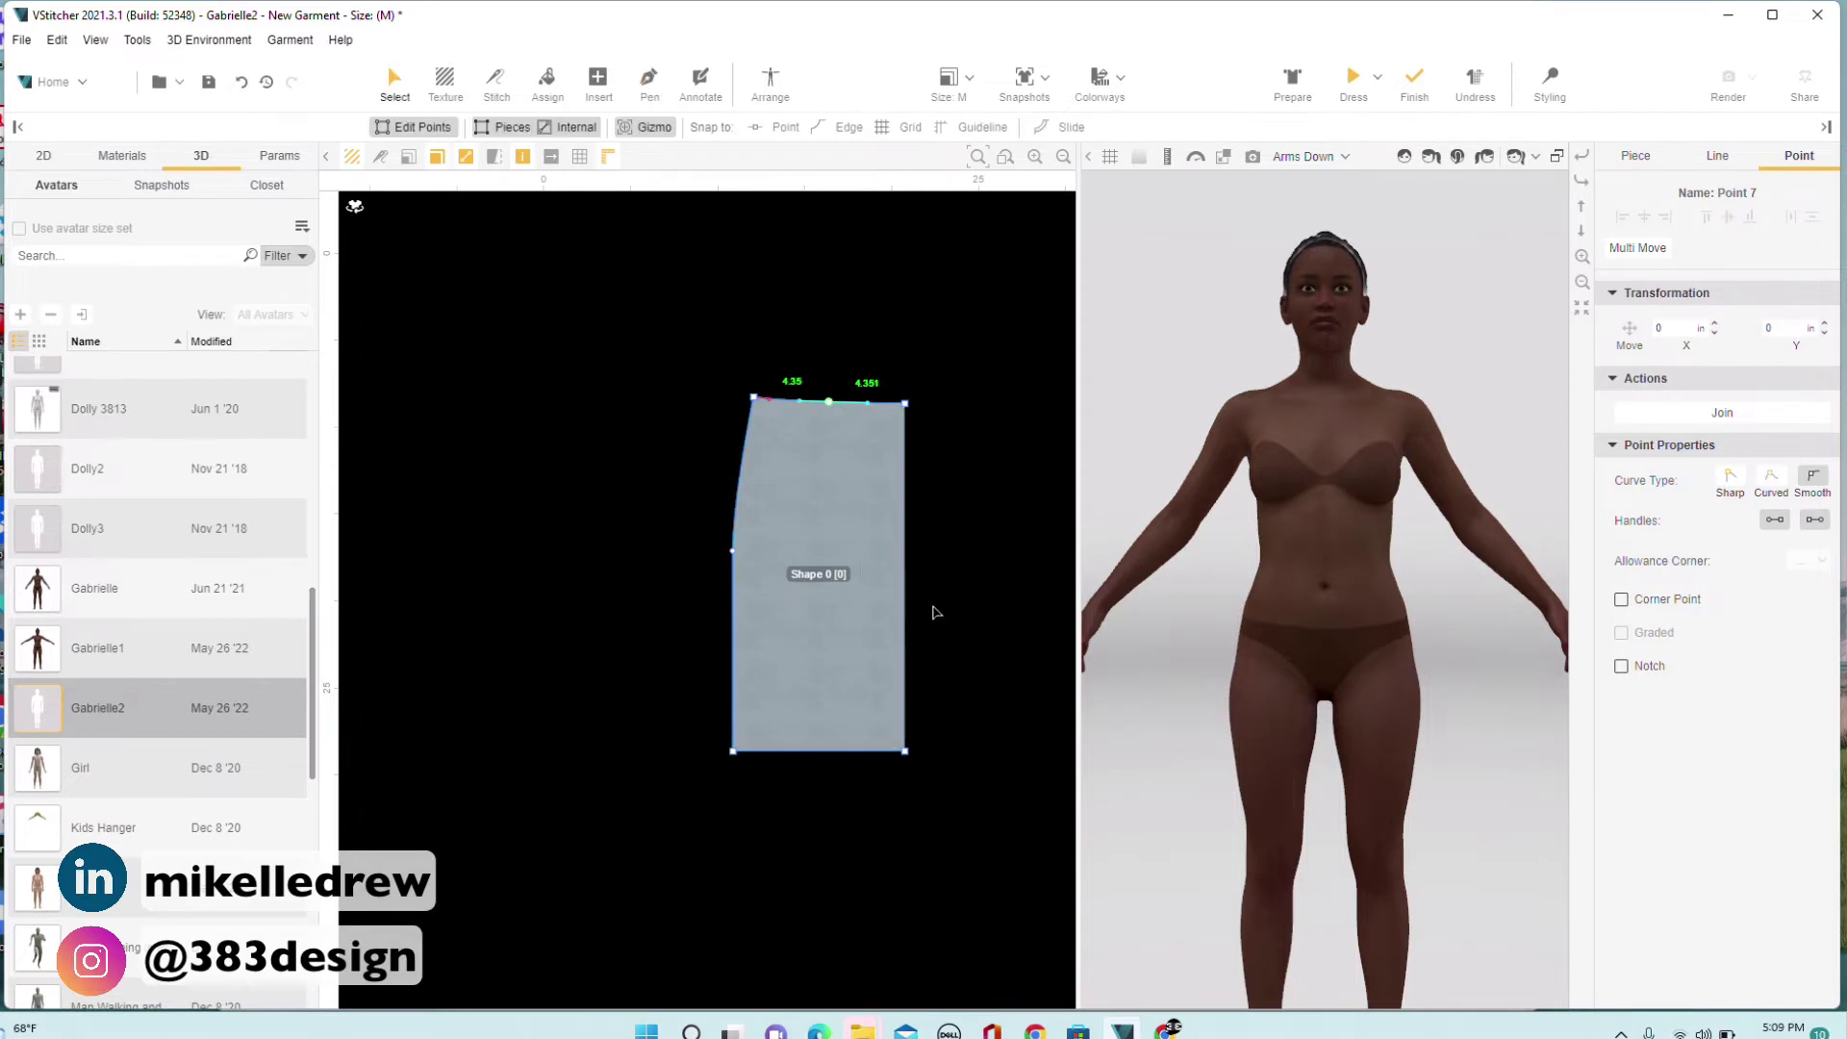
middle_click_drag(879, 604, 591, 635)
middle_click_drag(550, 575, 550, 585)
left_click(550, 585)
right_click(550, 585)
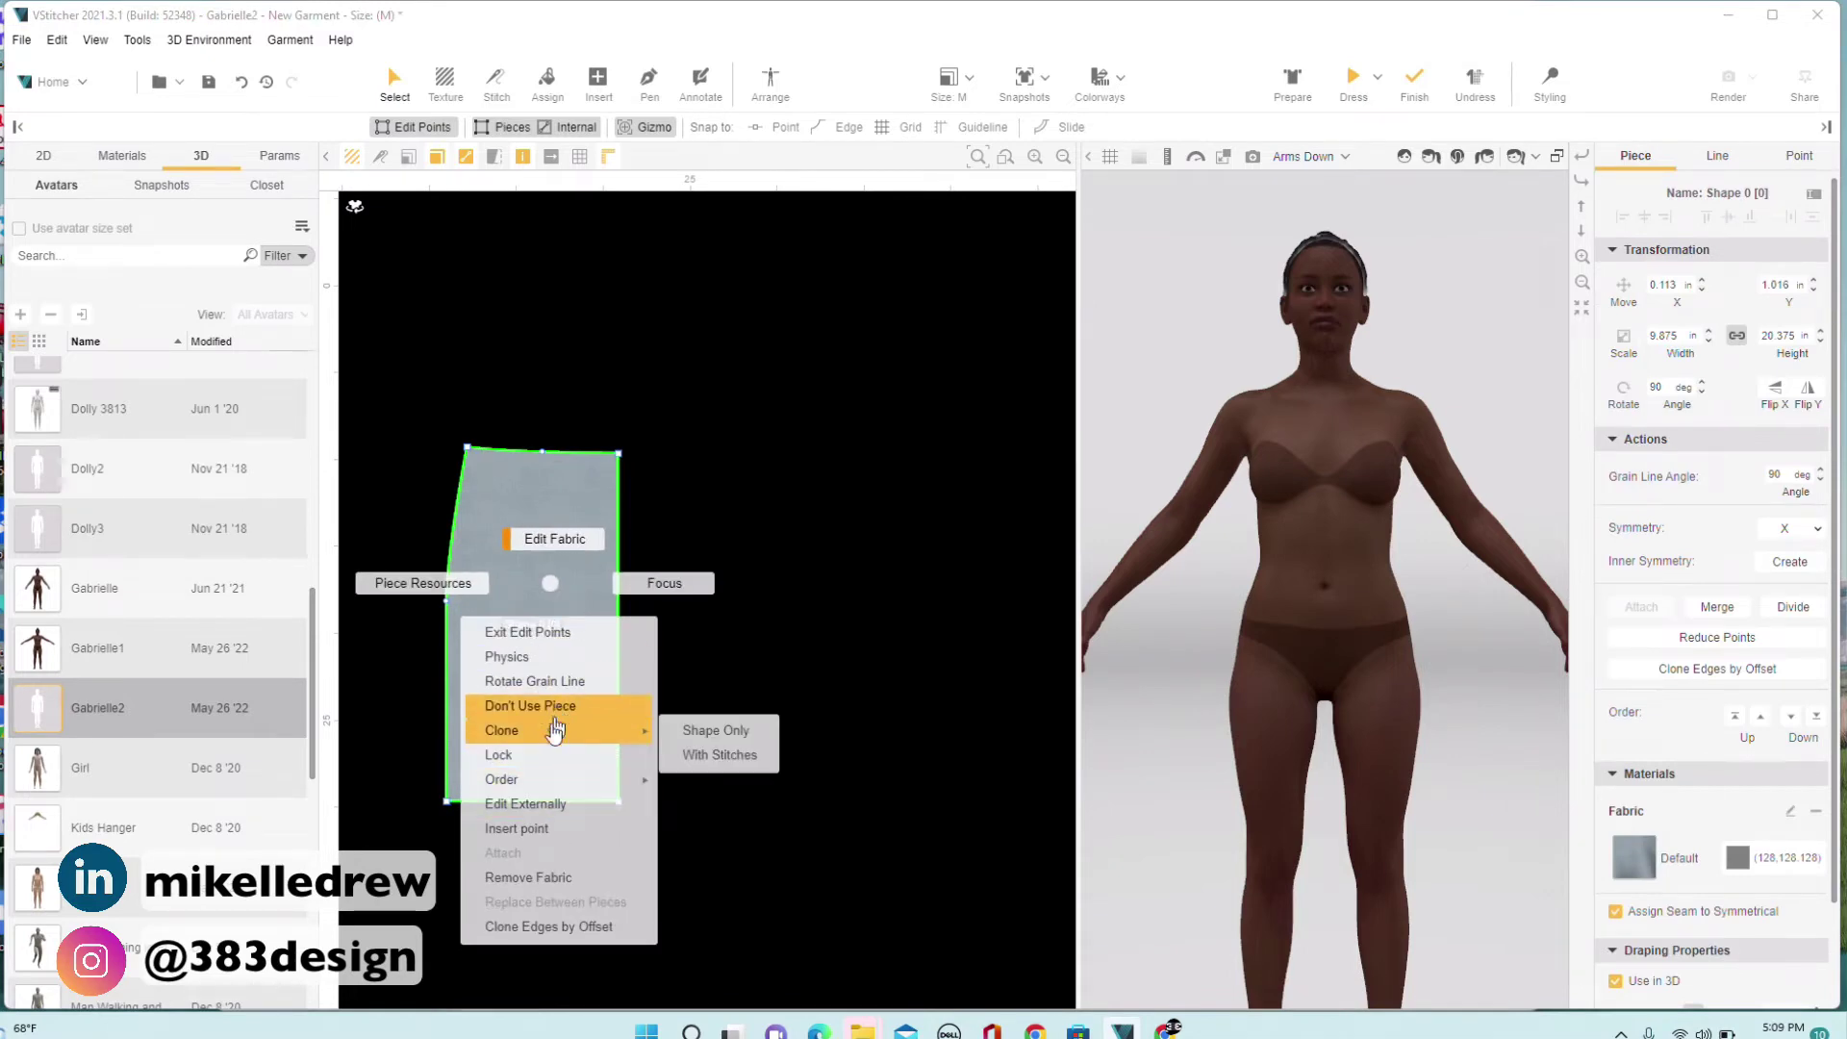
mouse_move(535, 733)
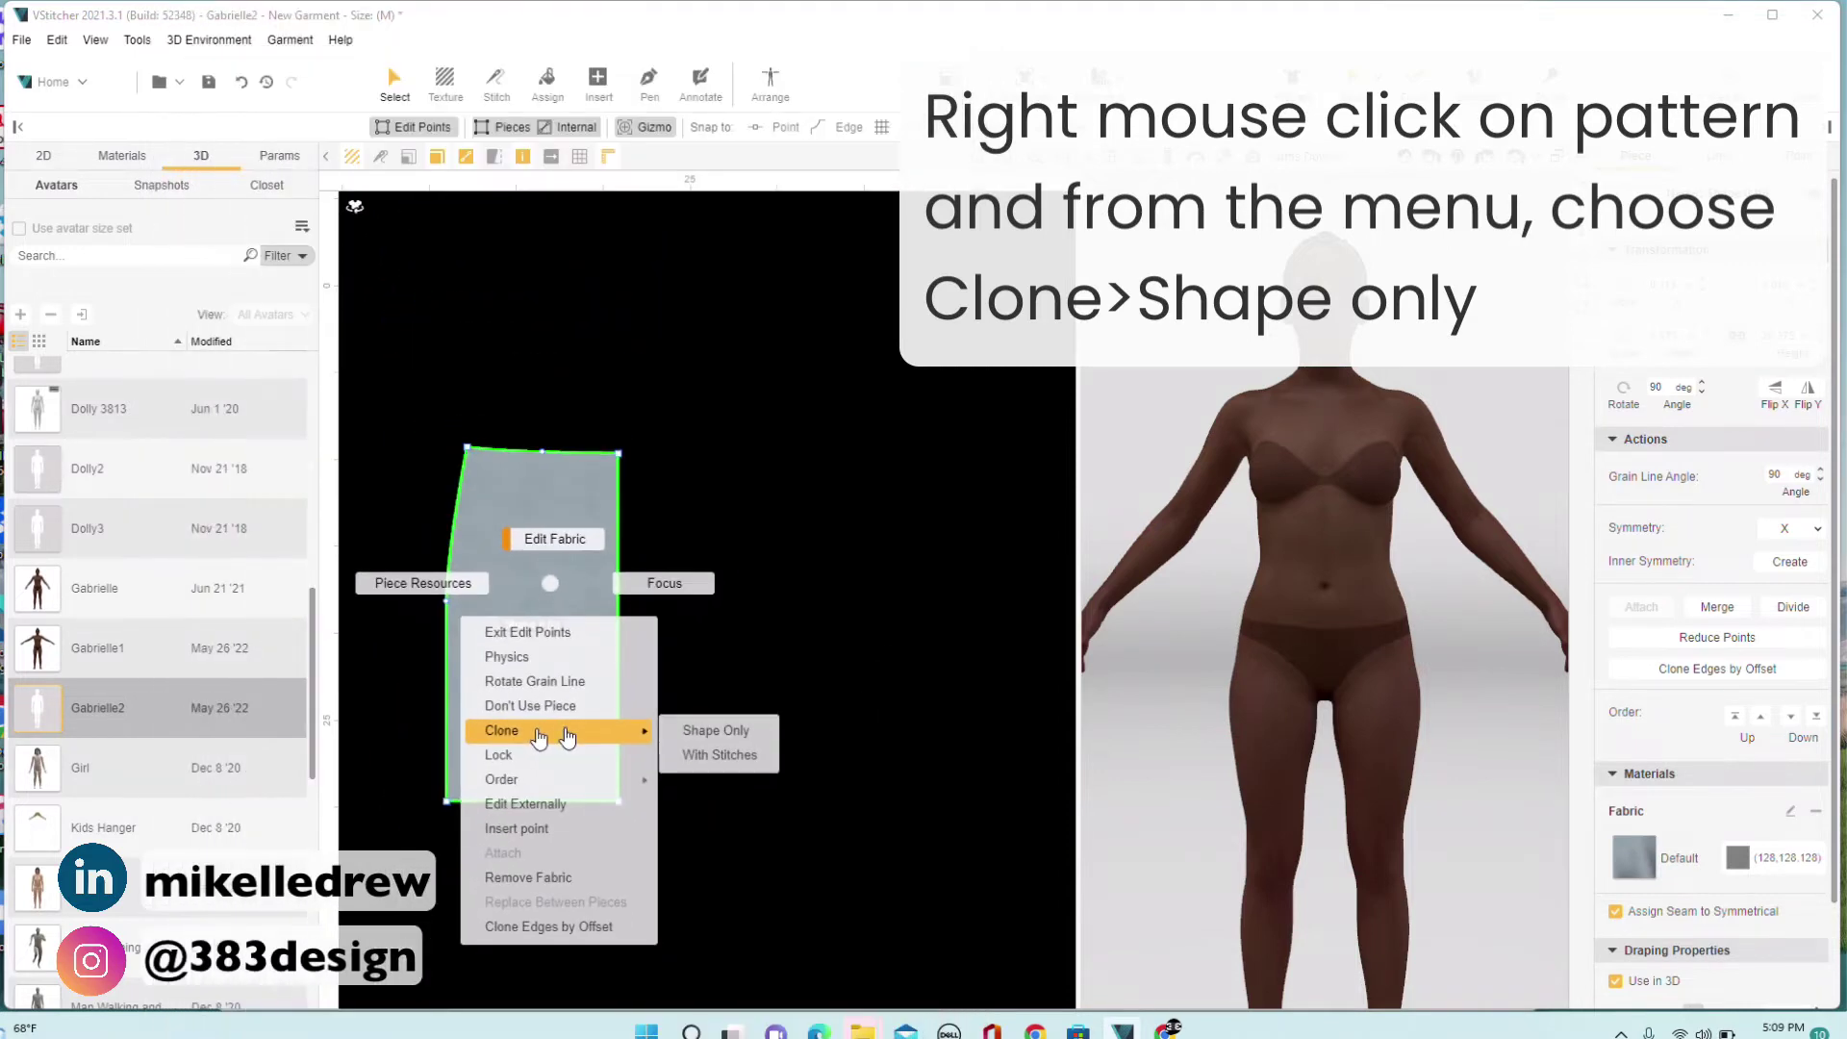
left_click(731, 733)
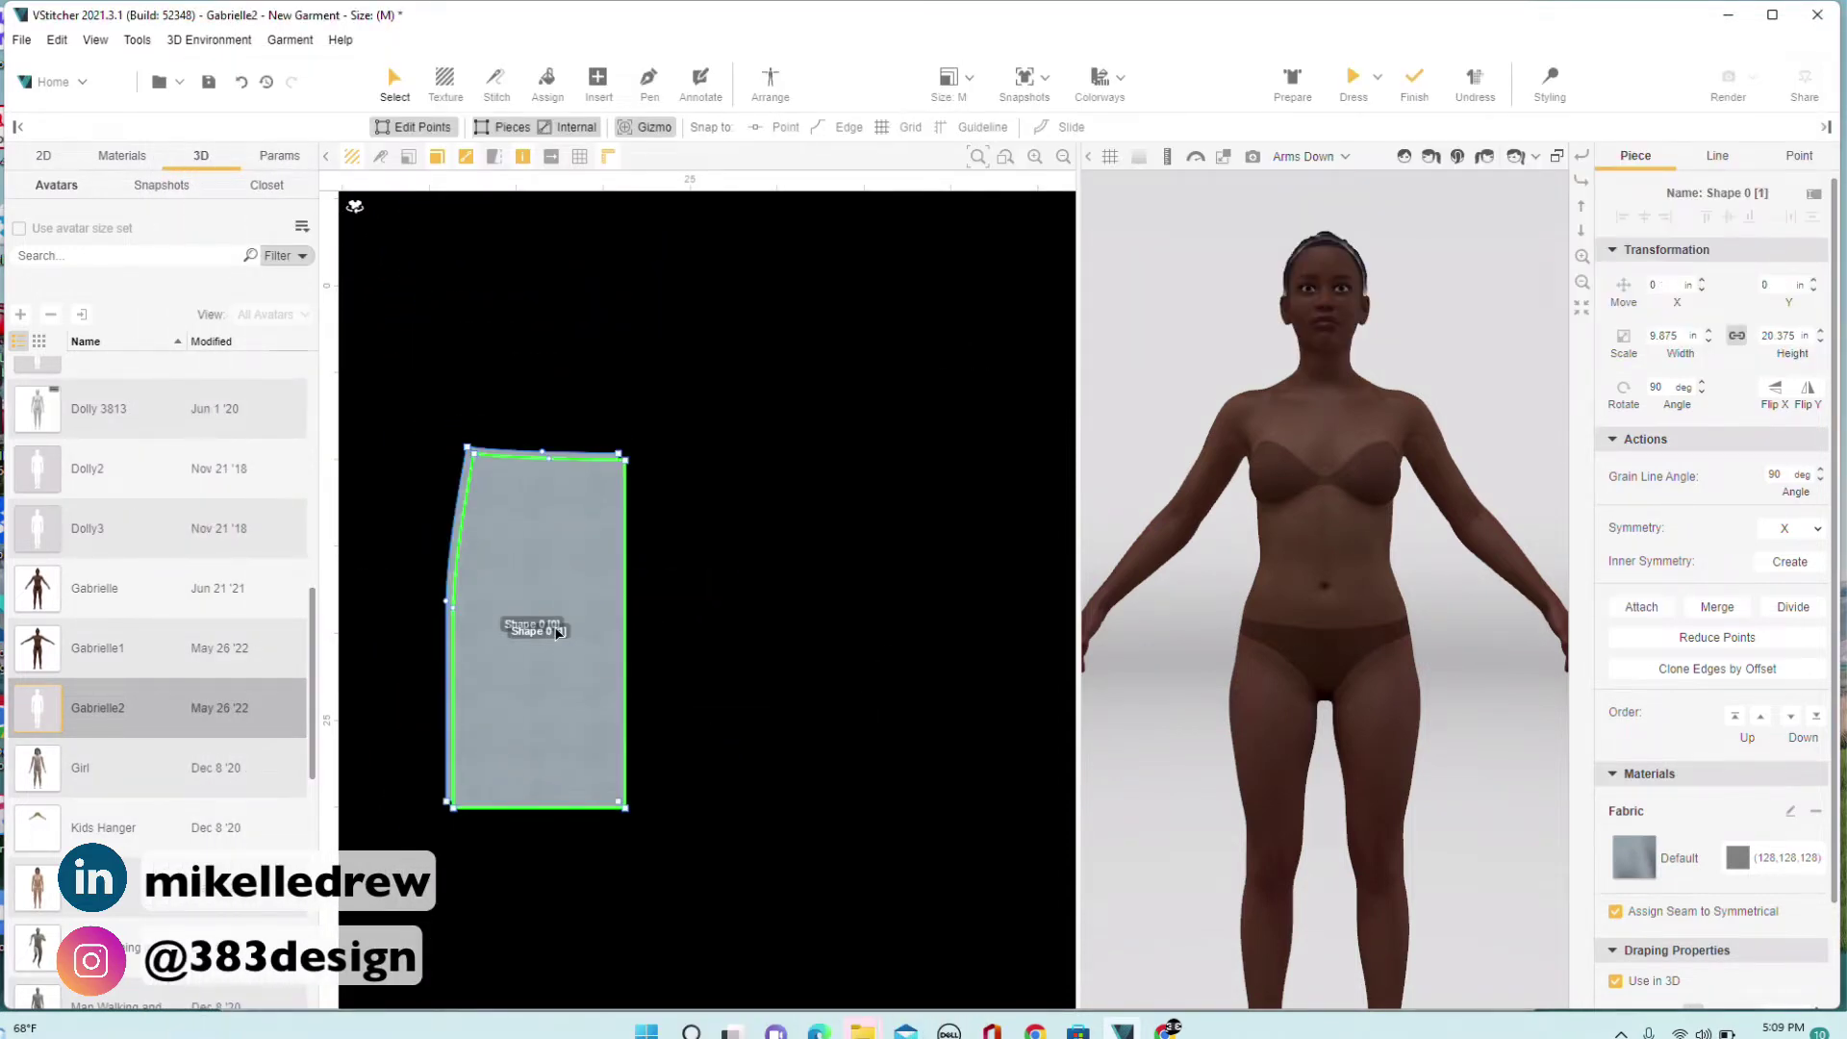
left_click_drag(536, 627, 789, 634)
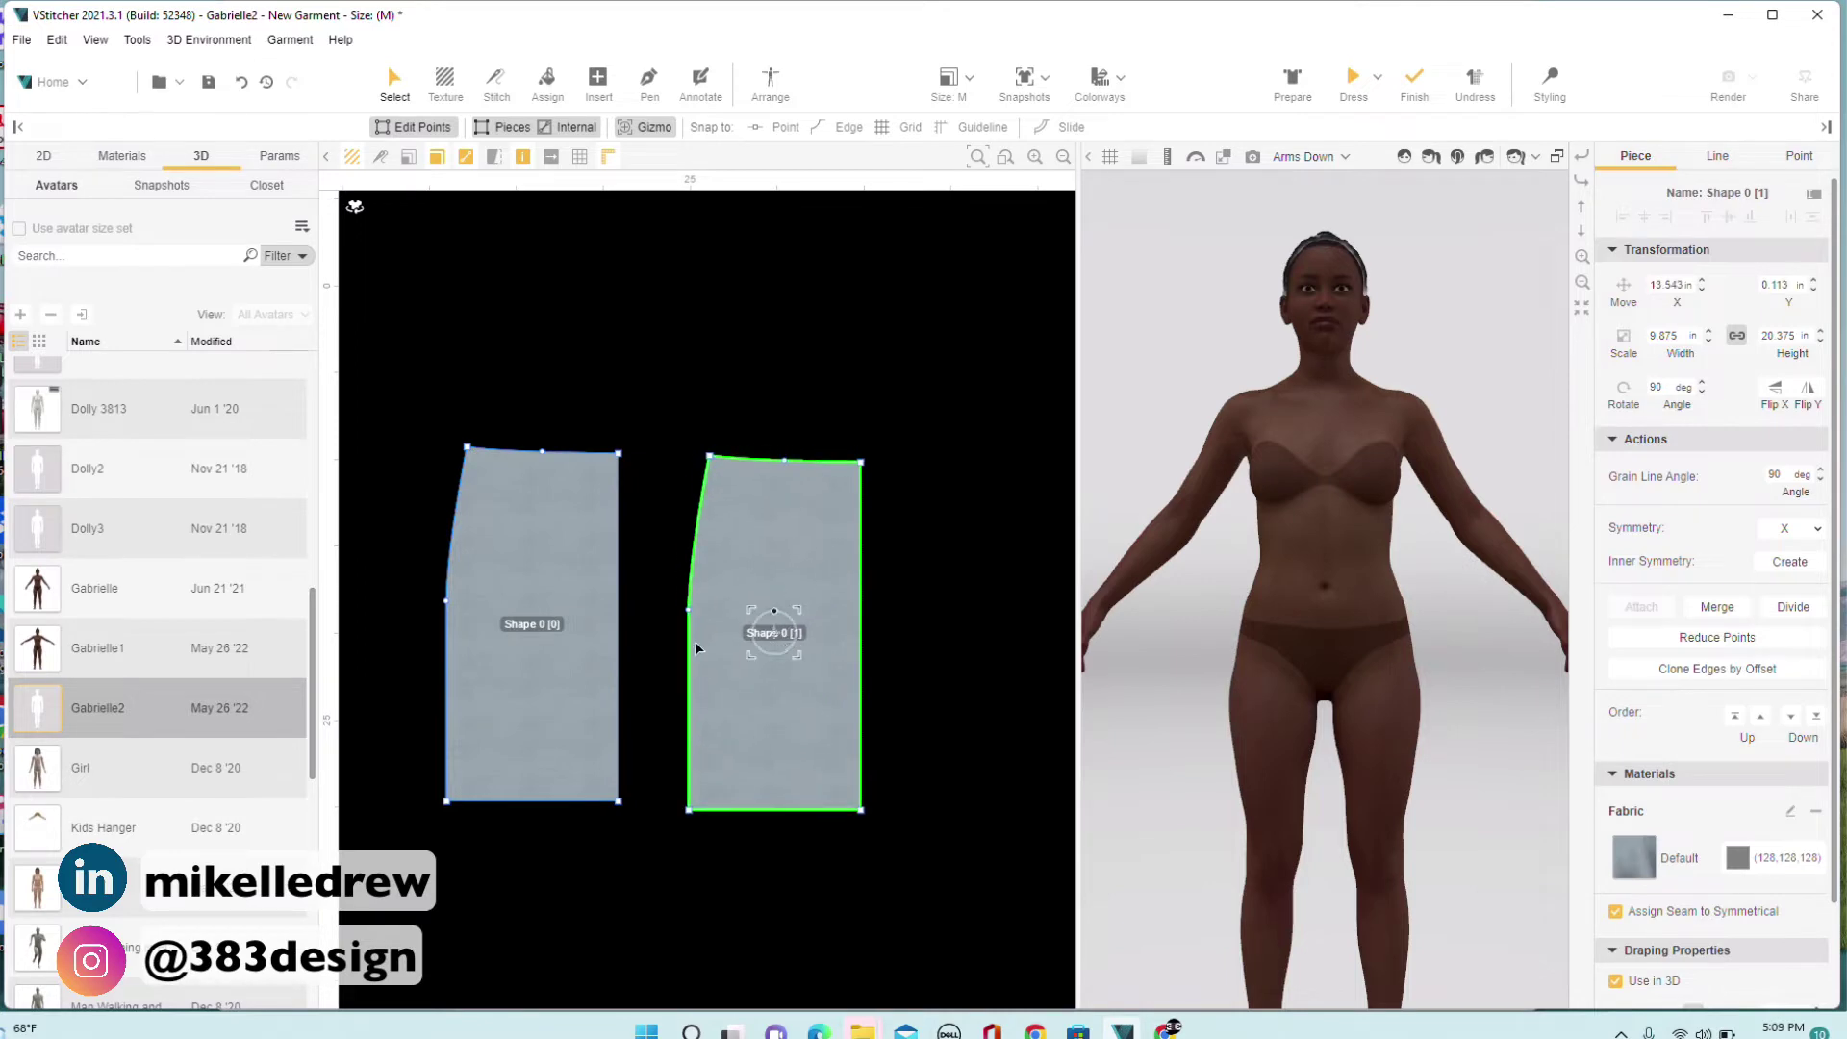
Rename the original piece FRT and its clone BK.
left_click(42, 160)
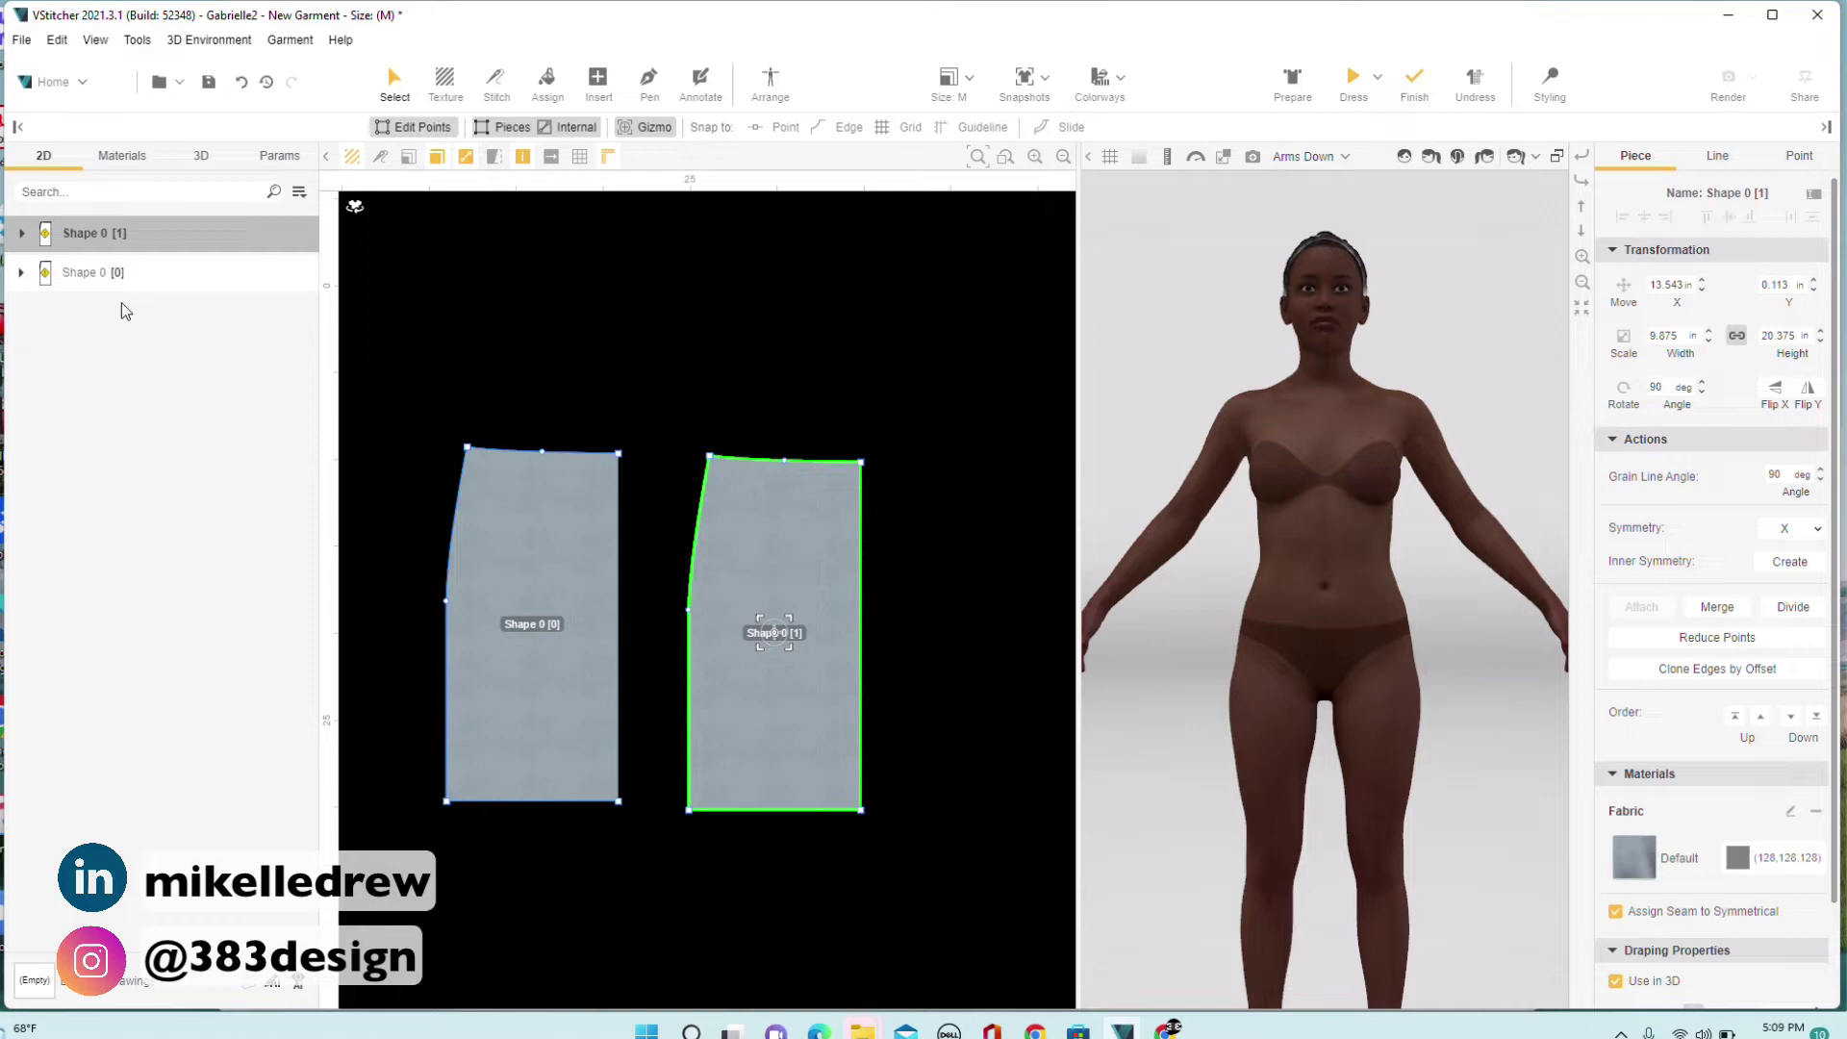
left_click(154, 272)
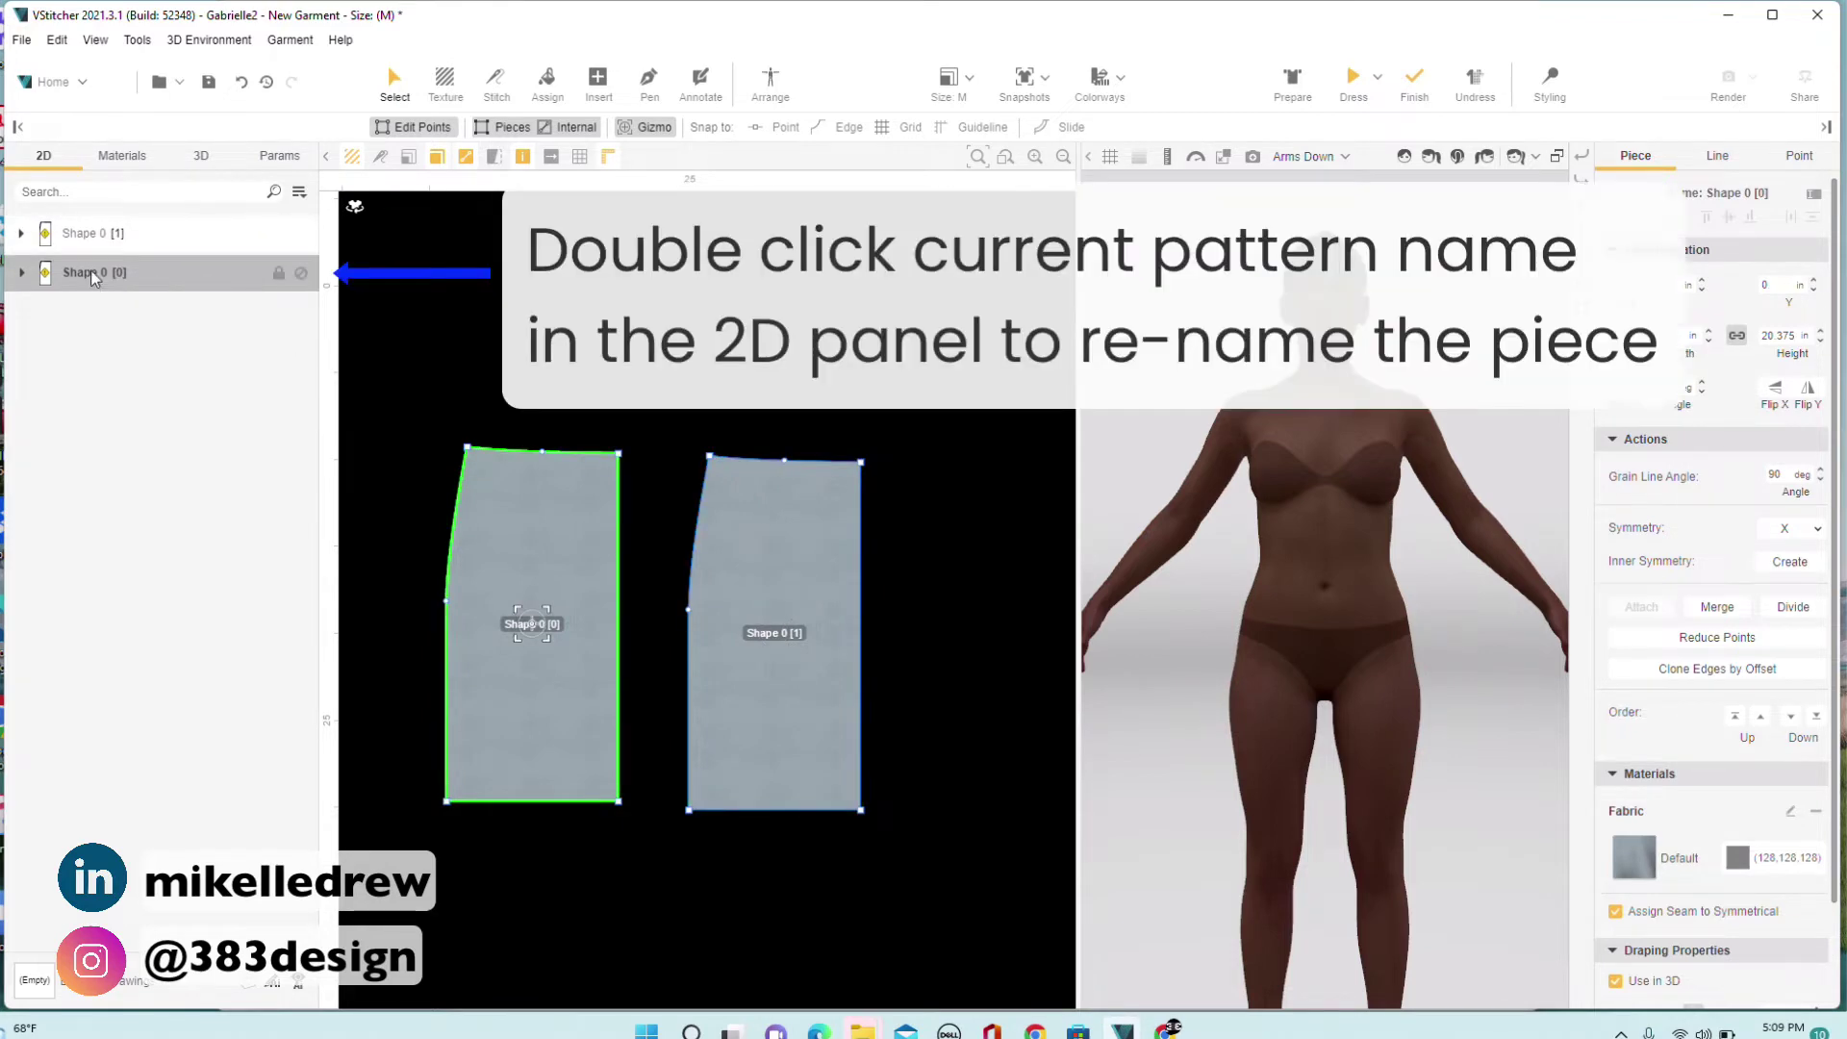
double_click(91, 272)
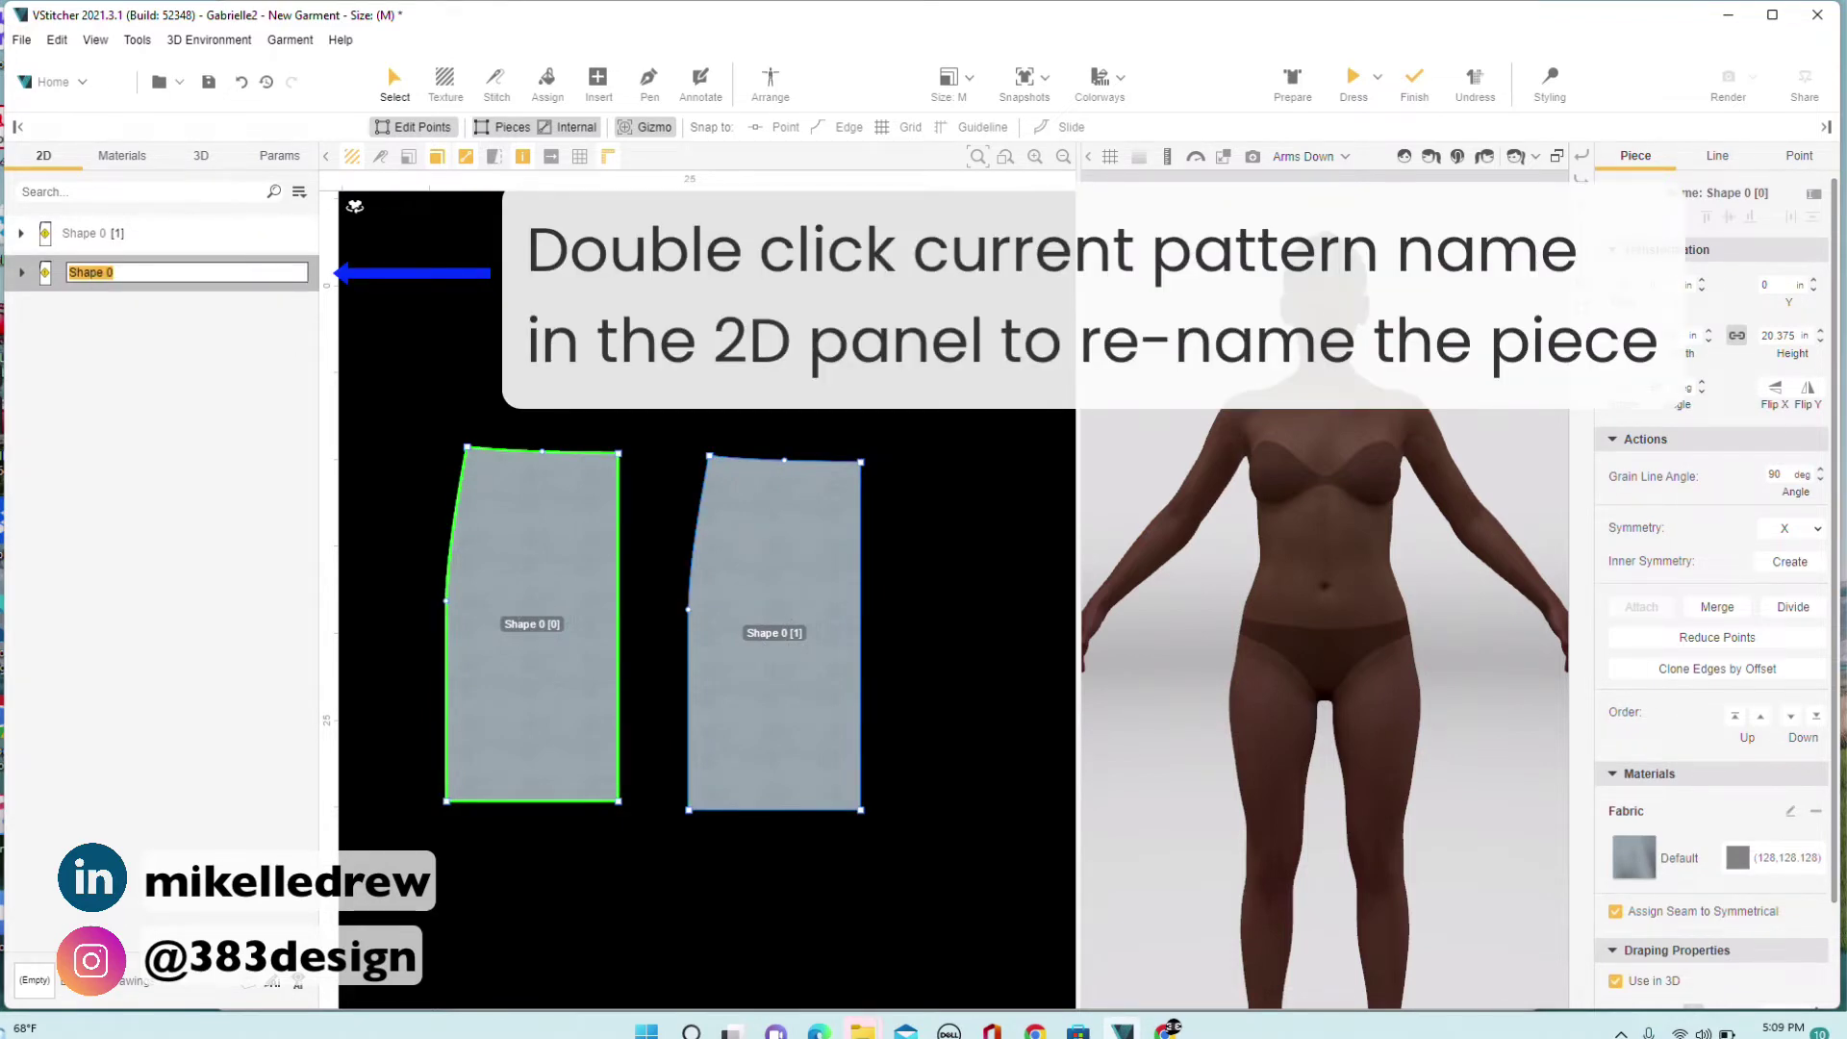
type("fRT")
key("Return")
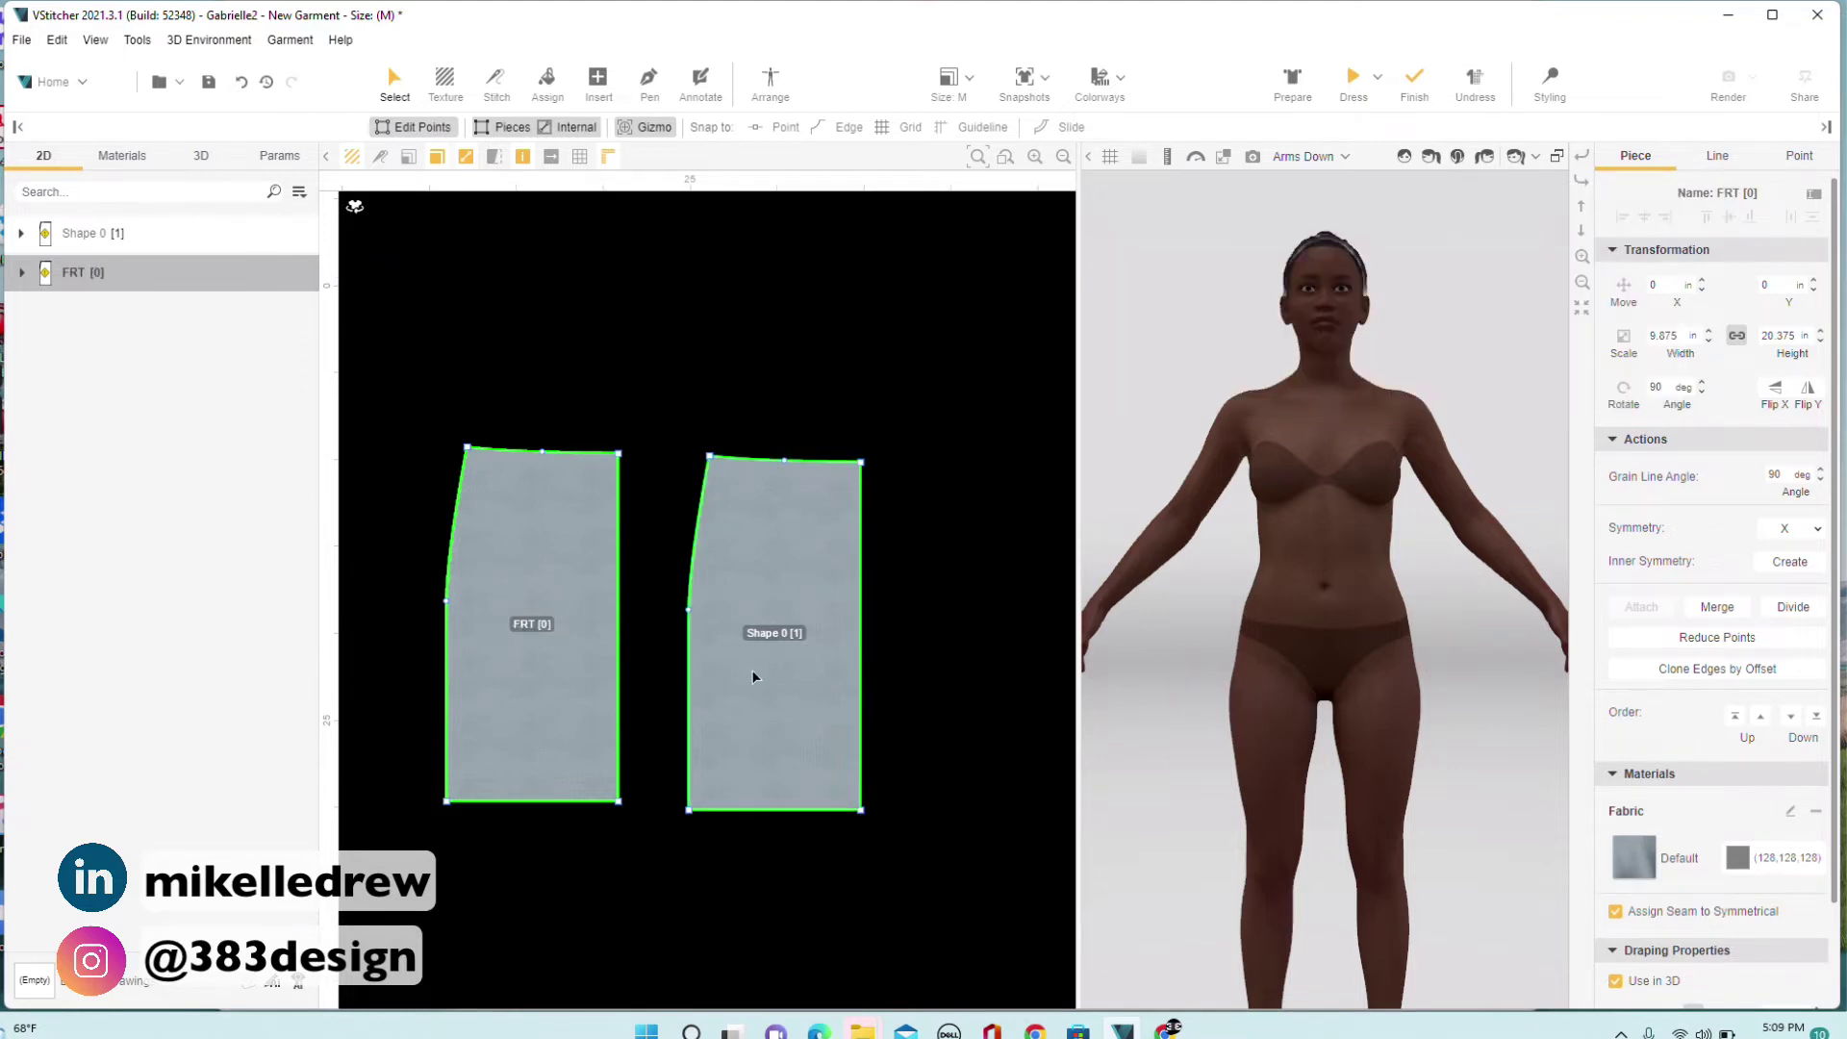
left_click_drag(750, 672, 755, 668)
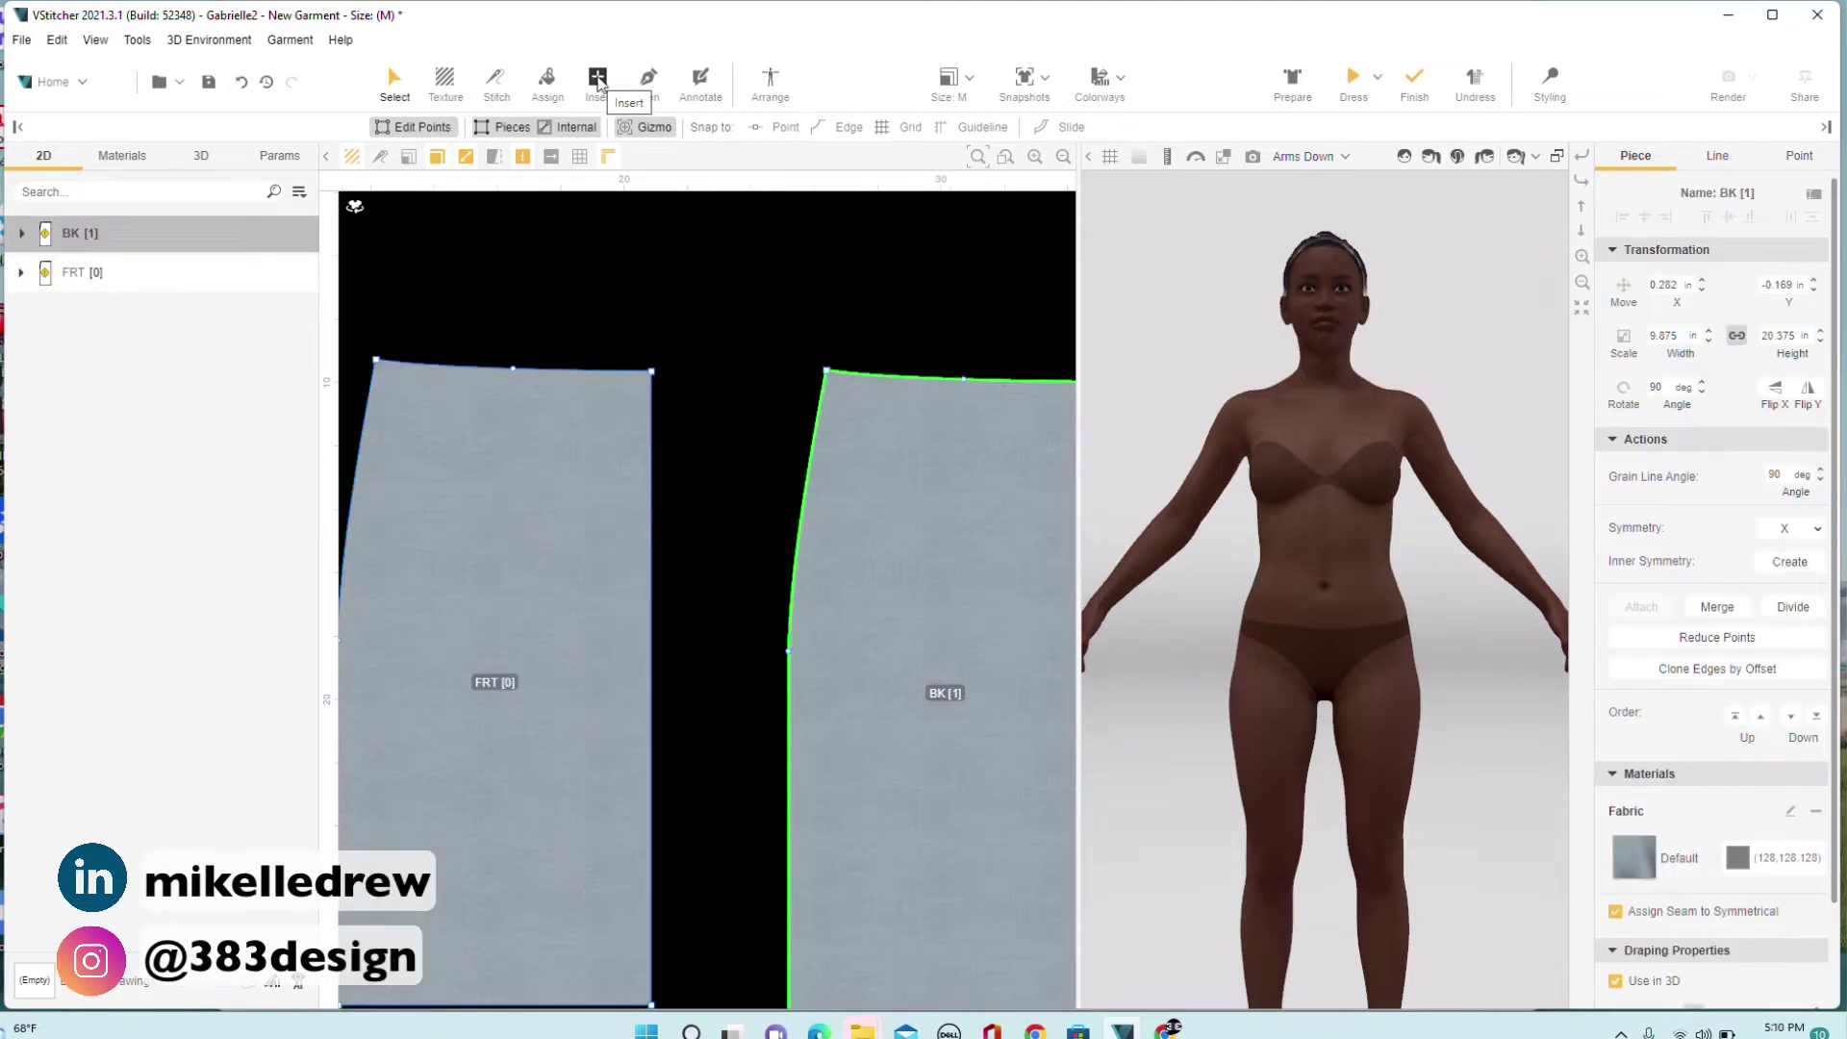
Insert a dart at the middle point of the FRT piece's top edge.
left_click(597, 78)
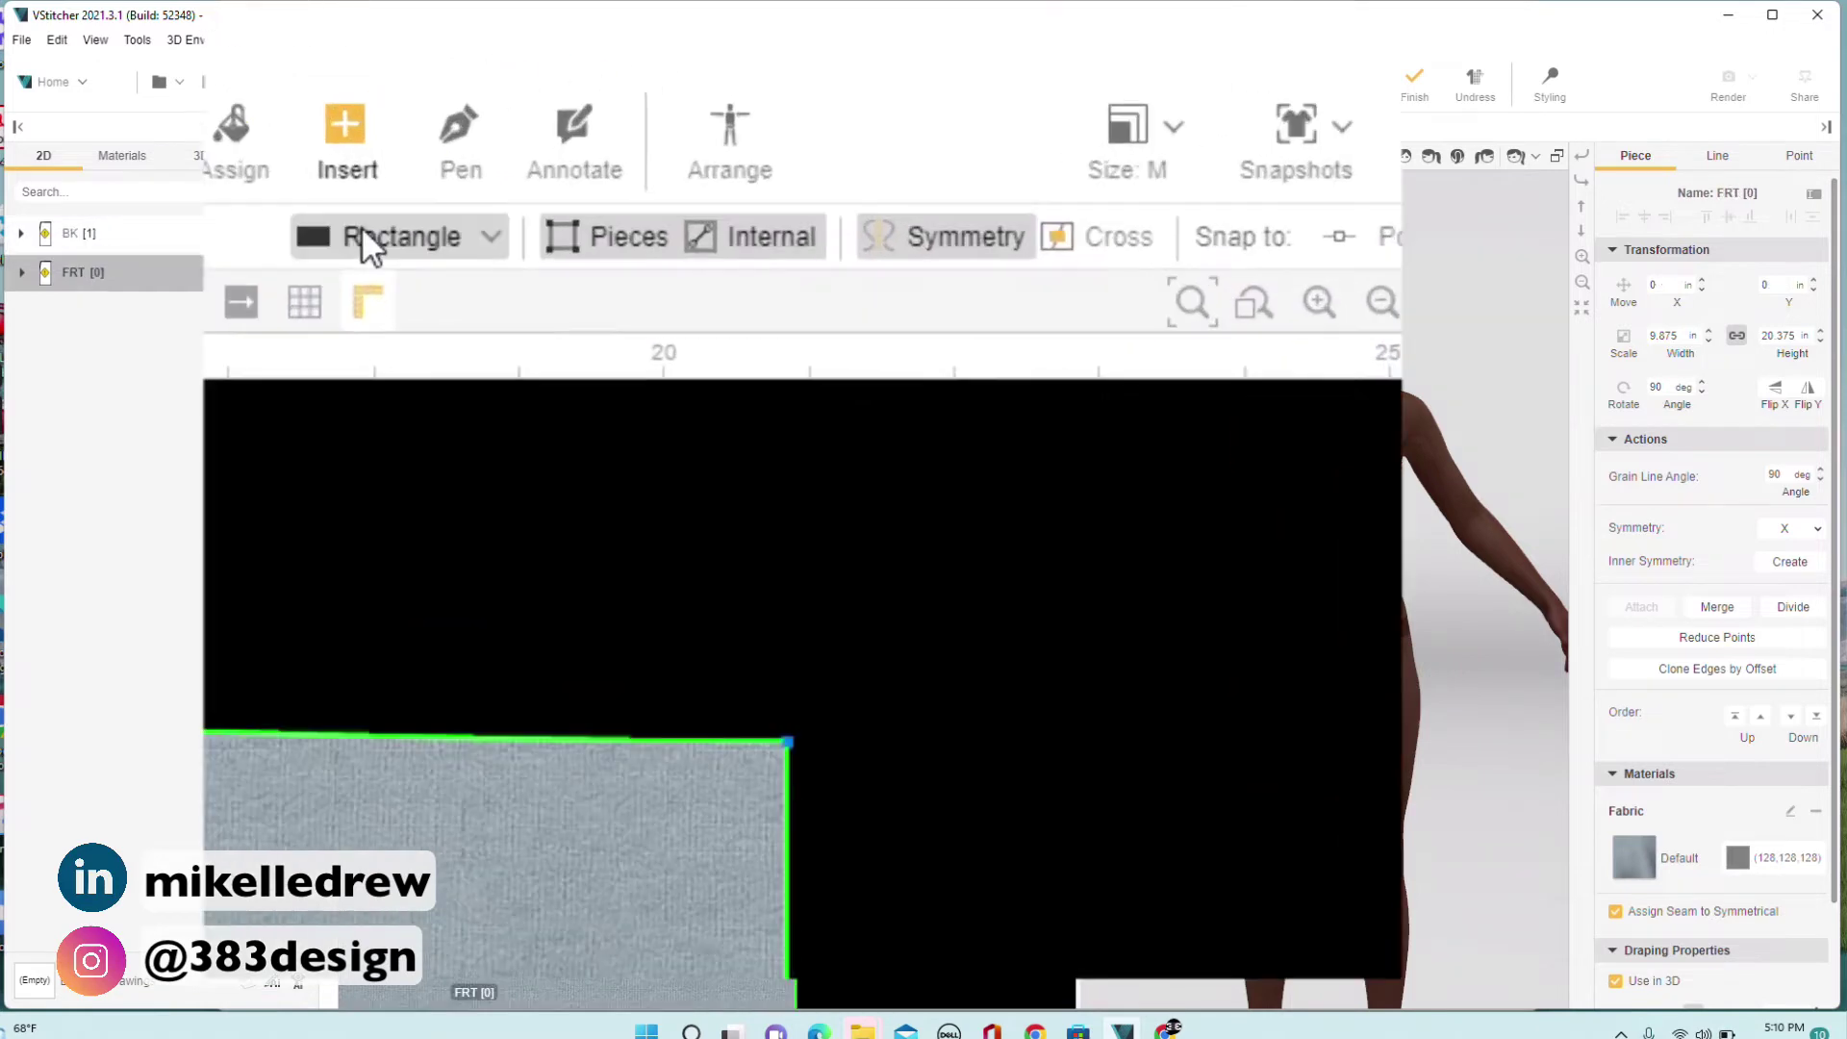
left_click(379, 236)
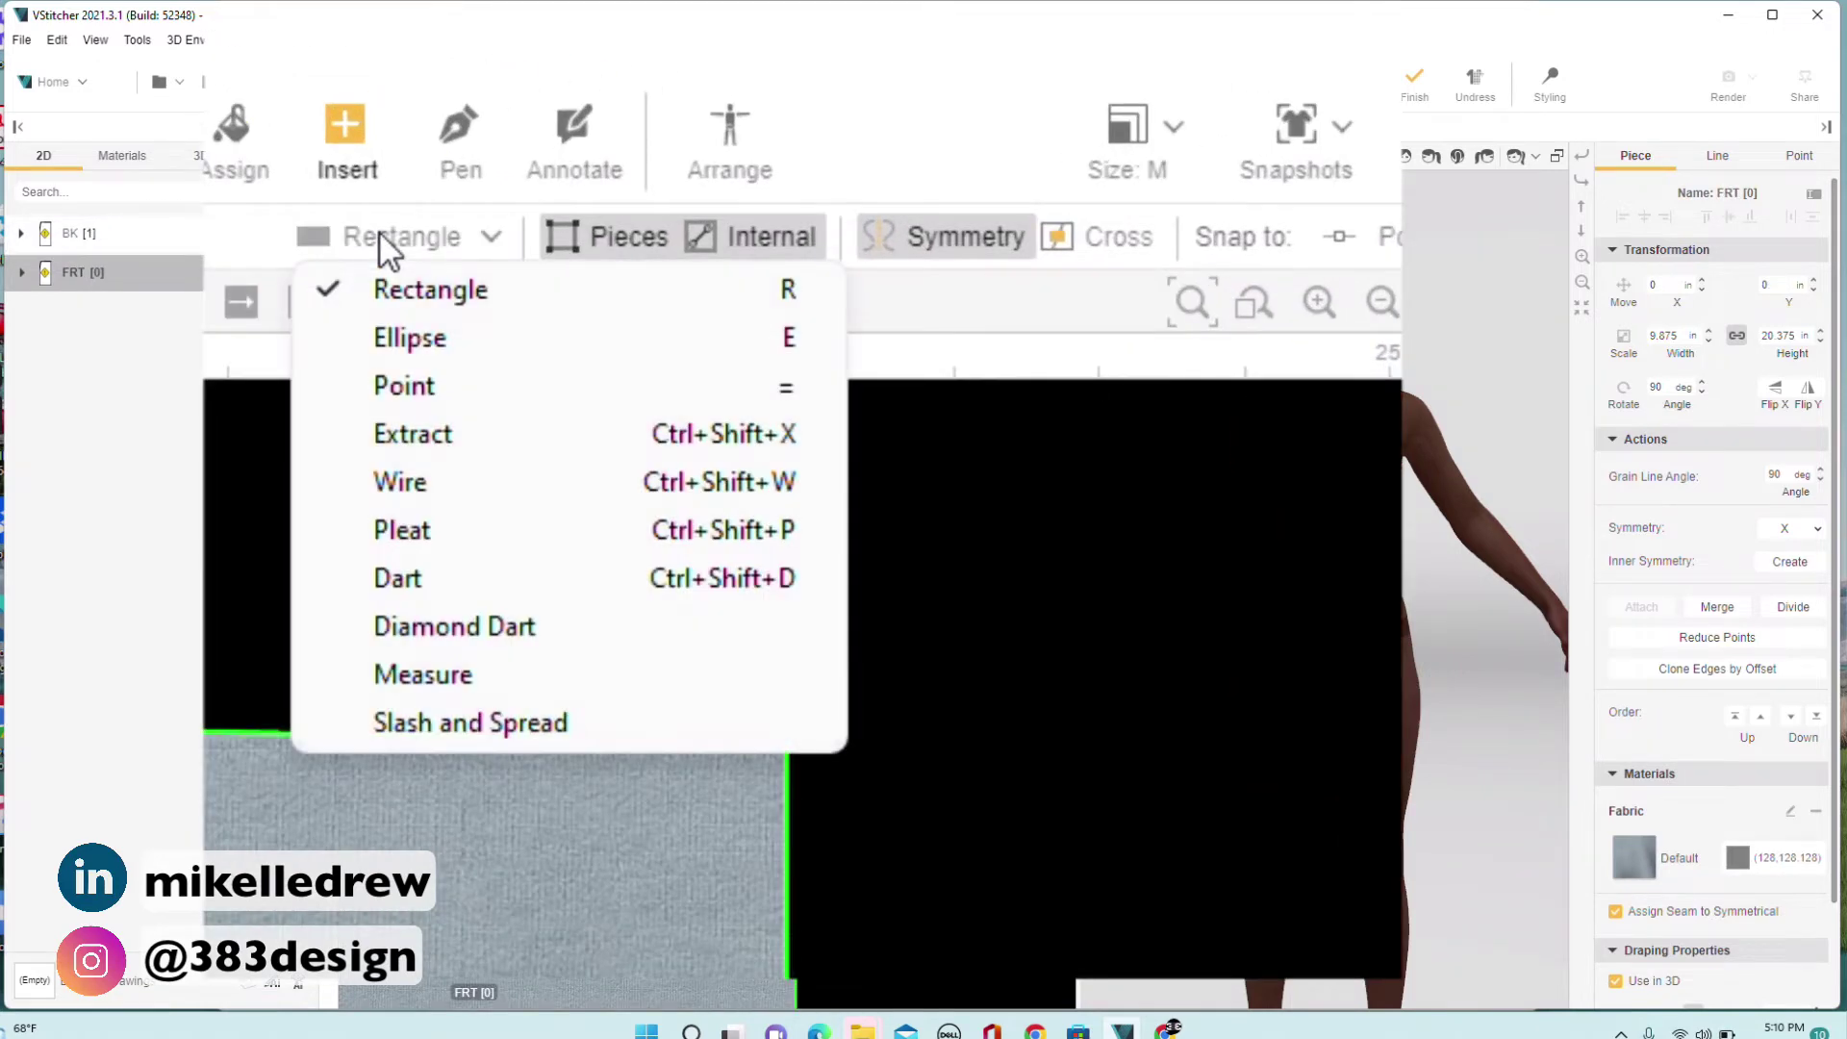
left_click(424, 579)
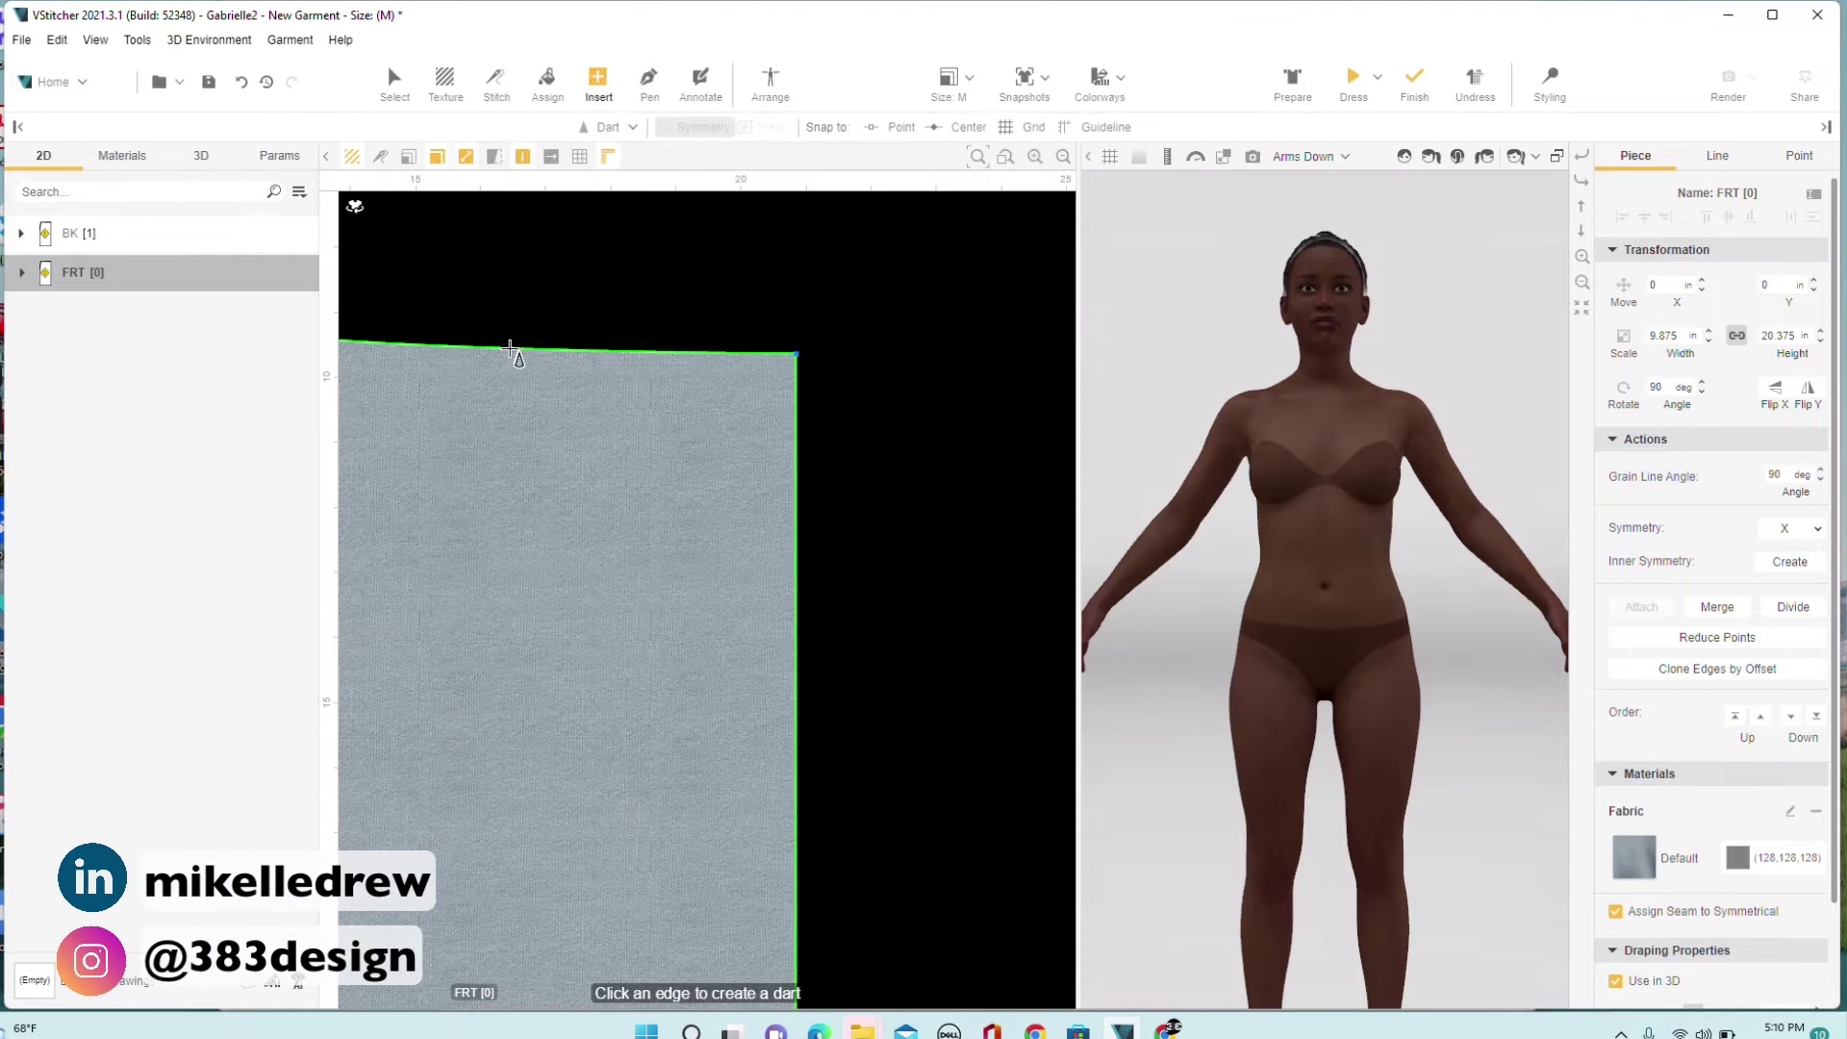
left_click(517, 352)
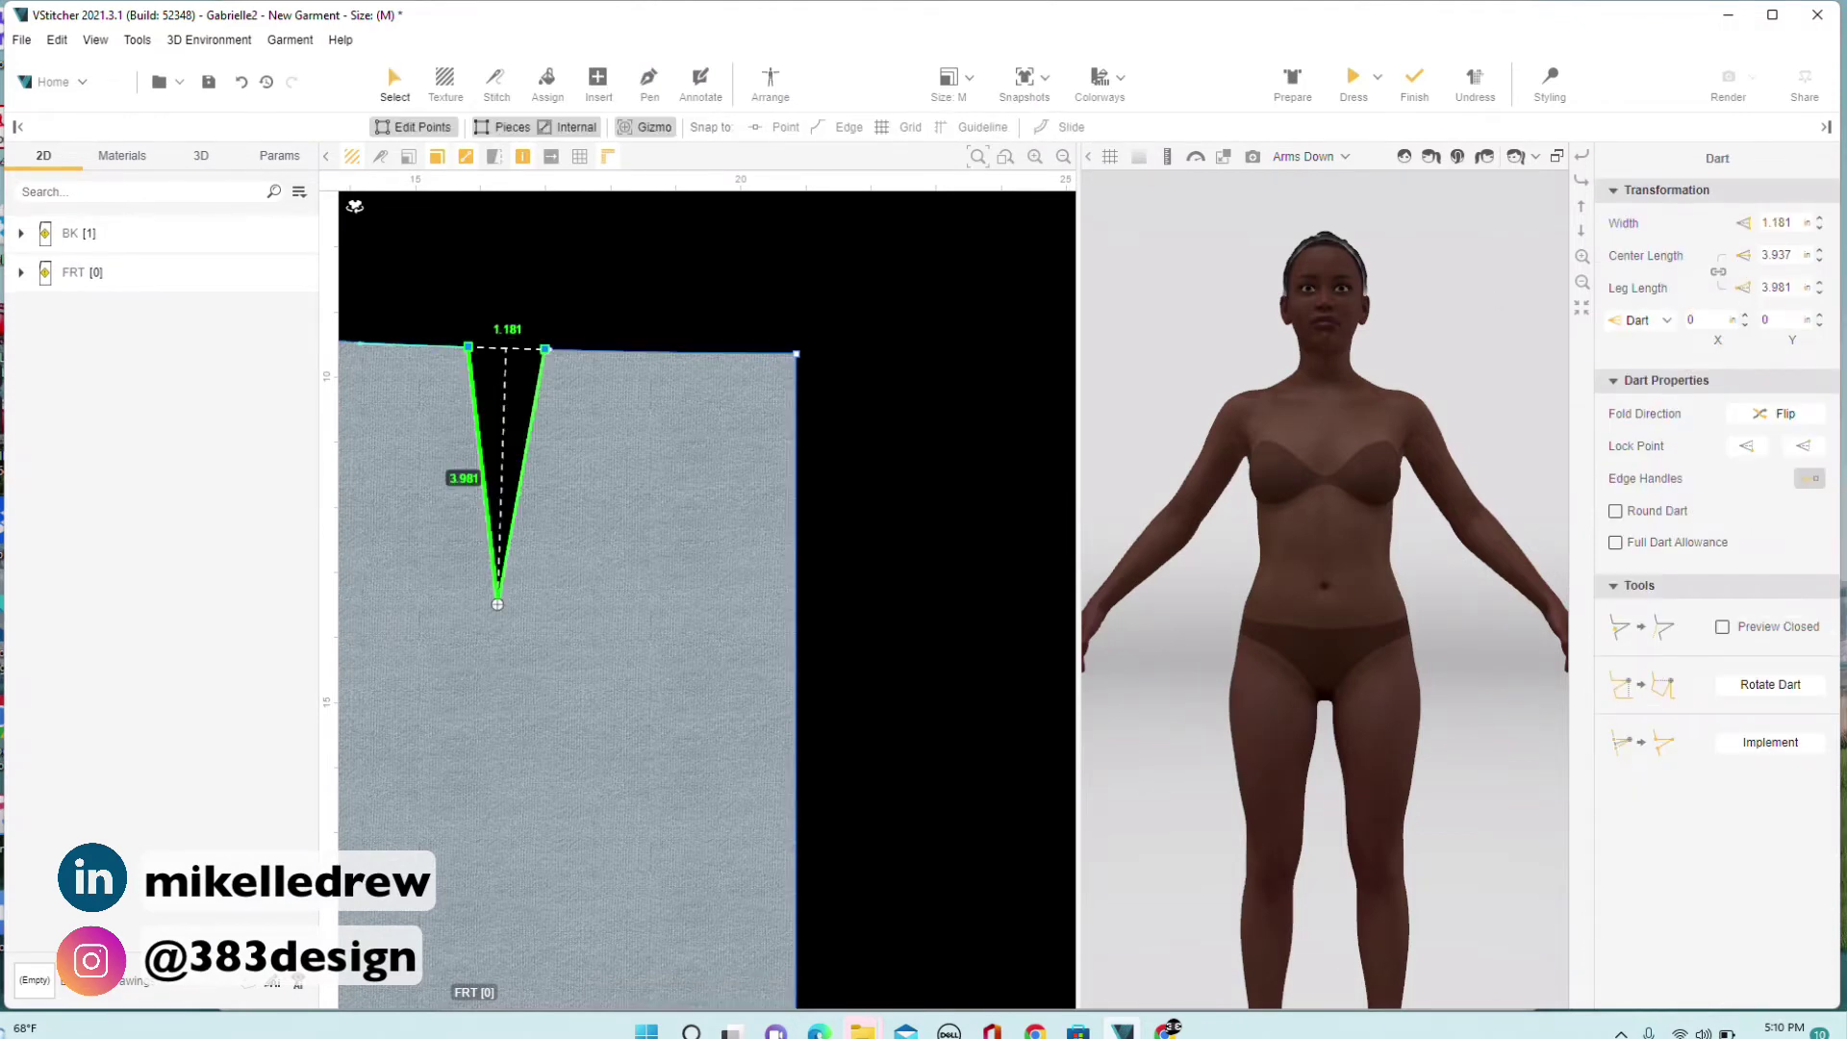
Set the FRT dart's width to 1 in and its center length to 4.5 in.
left_click(1777, 223)
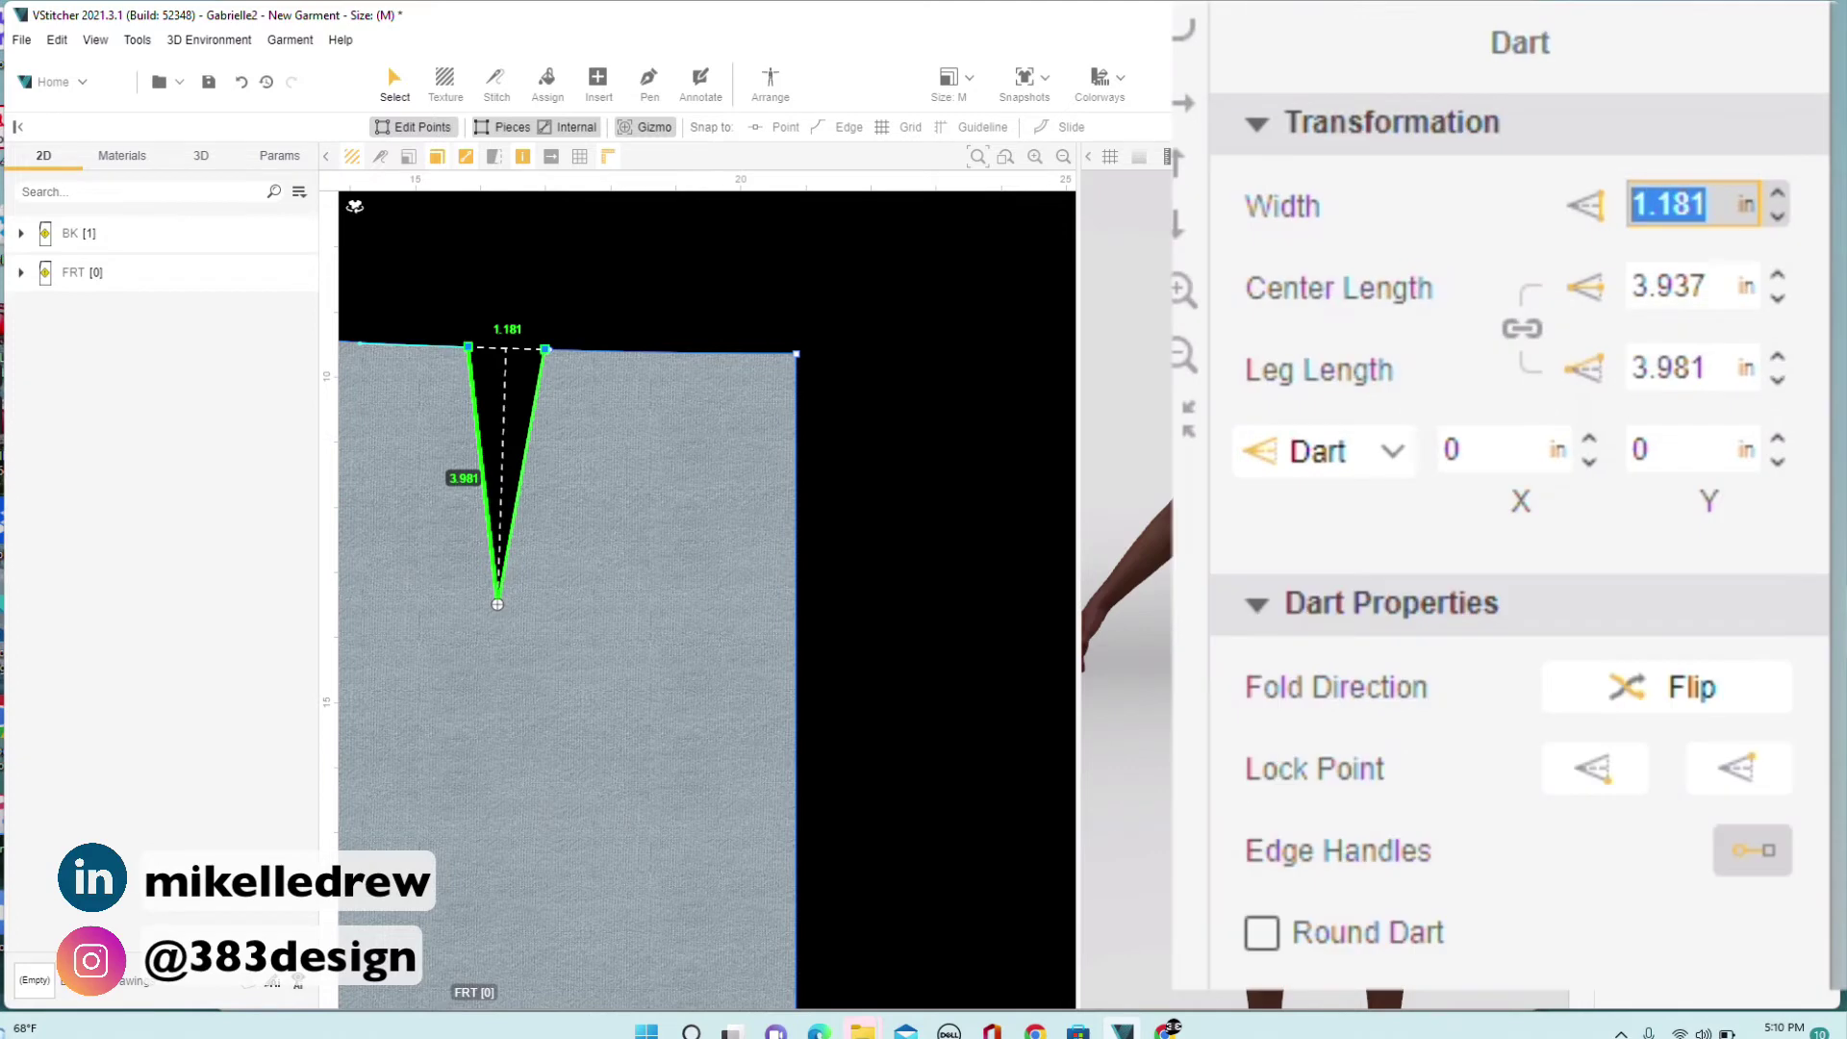
type("1")
key("Tab")
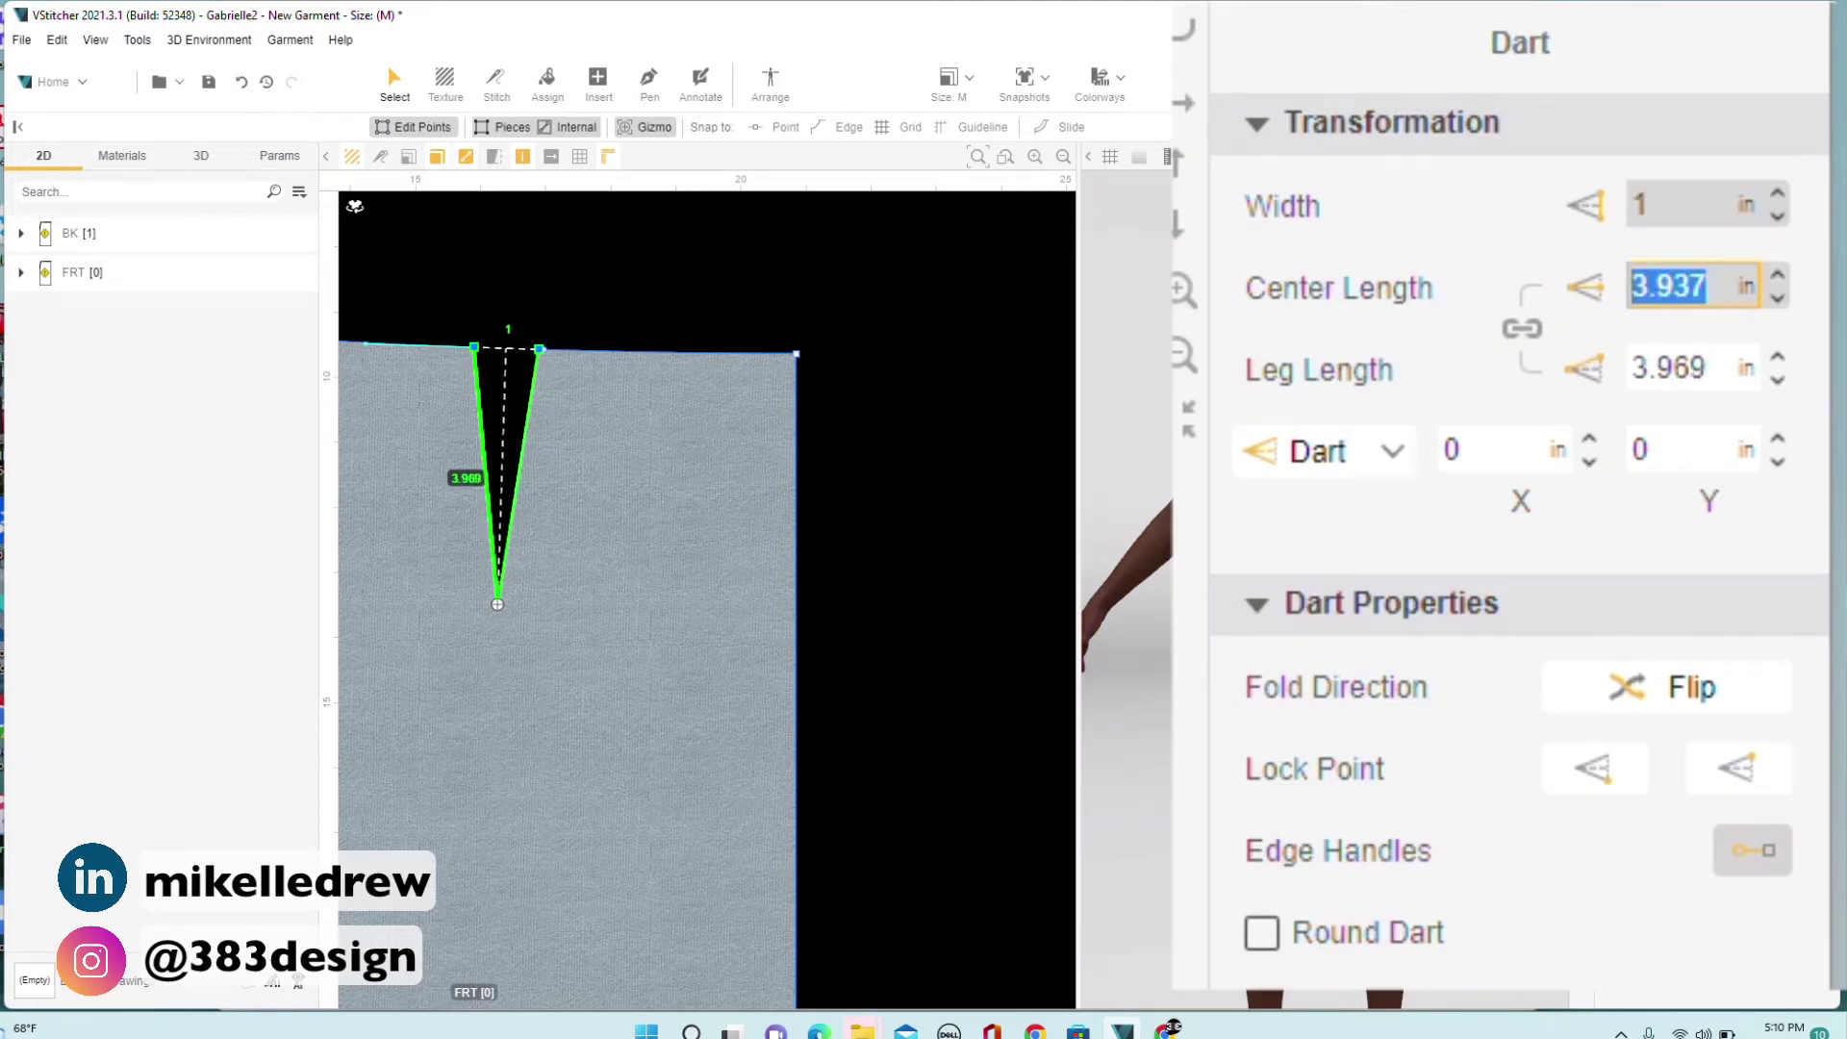
type("4.5")
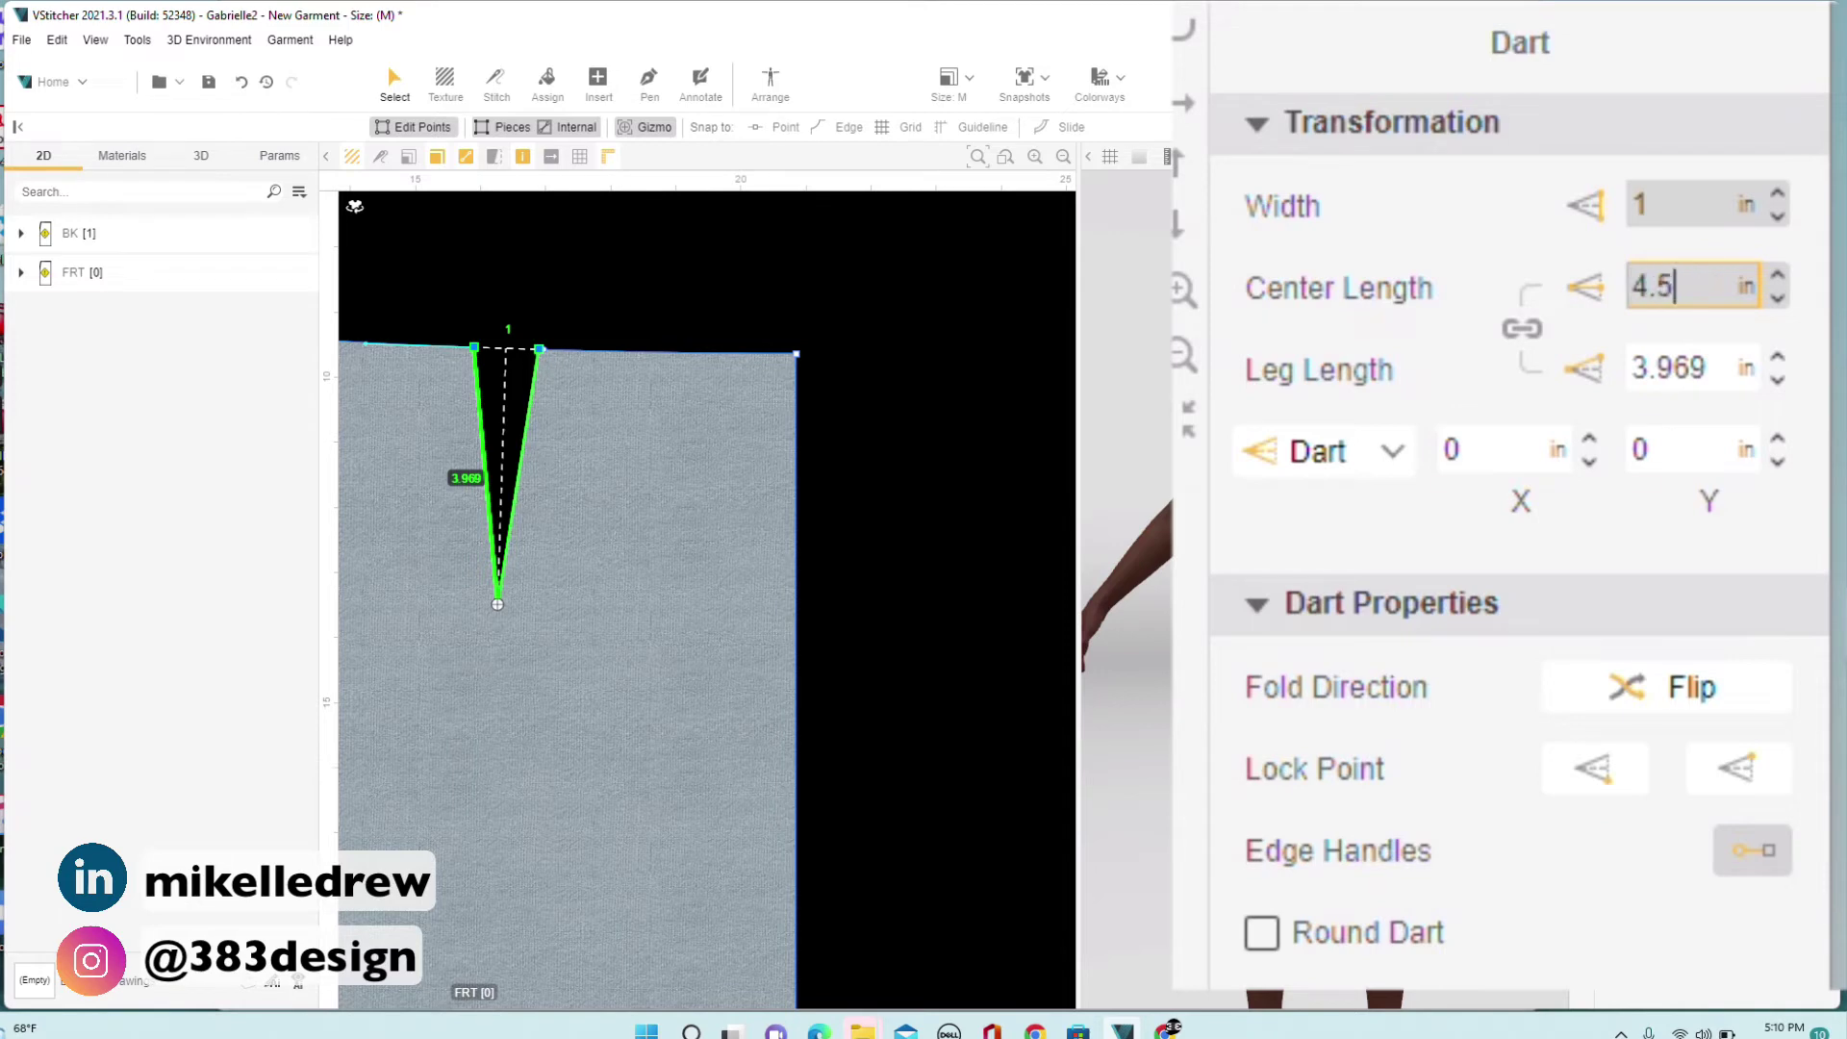
key("Return")
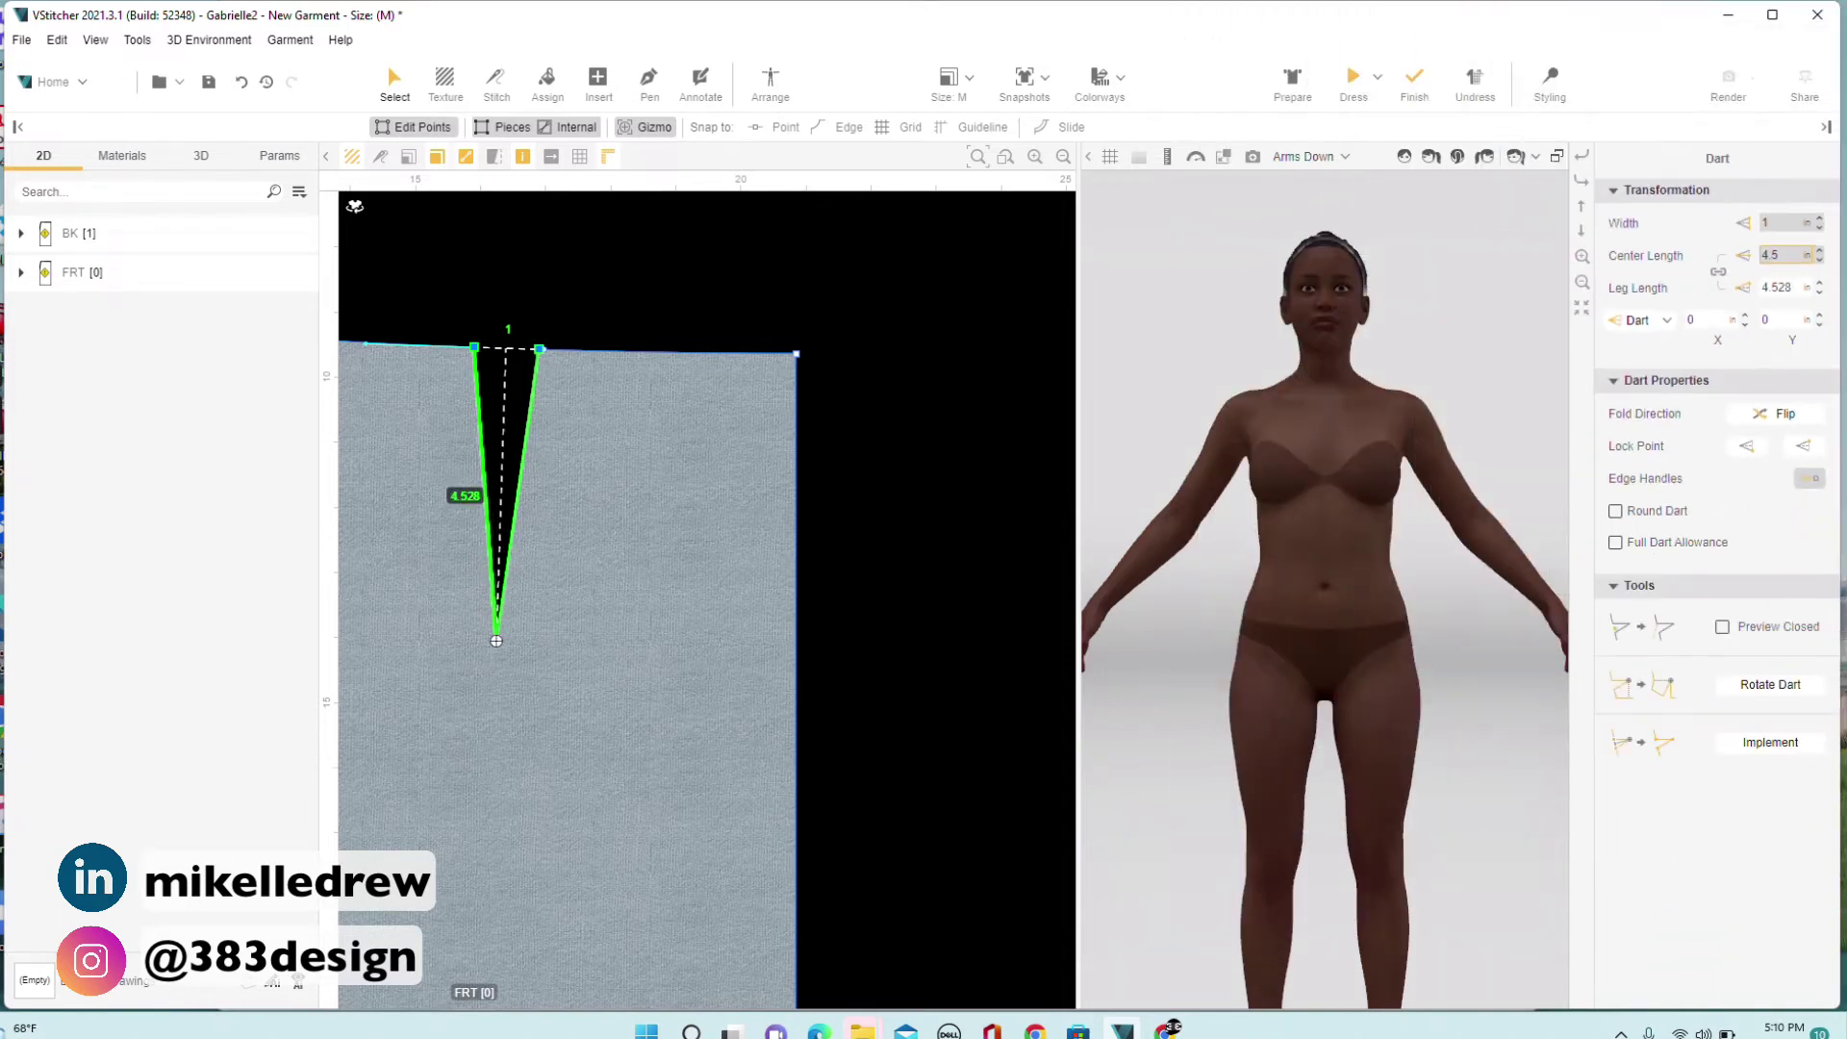
Insert a dart at the middle point of the BK piece's top edge.
scroll(723, 500, "down", 4)
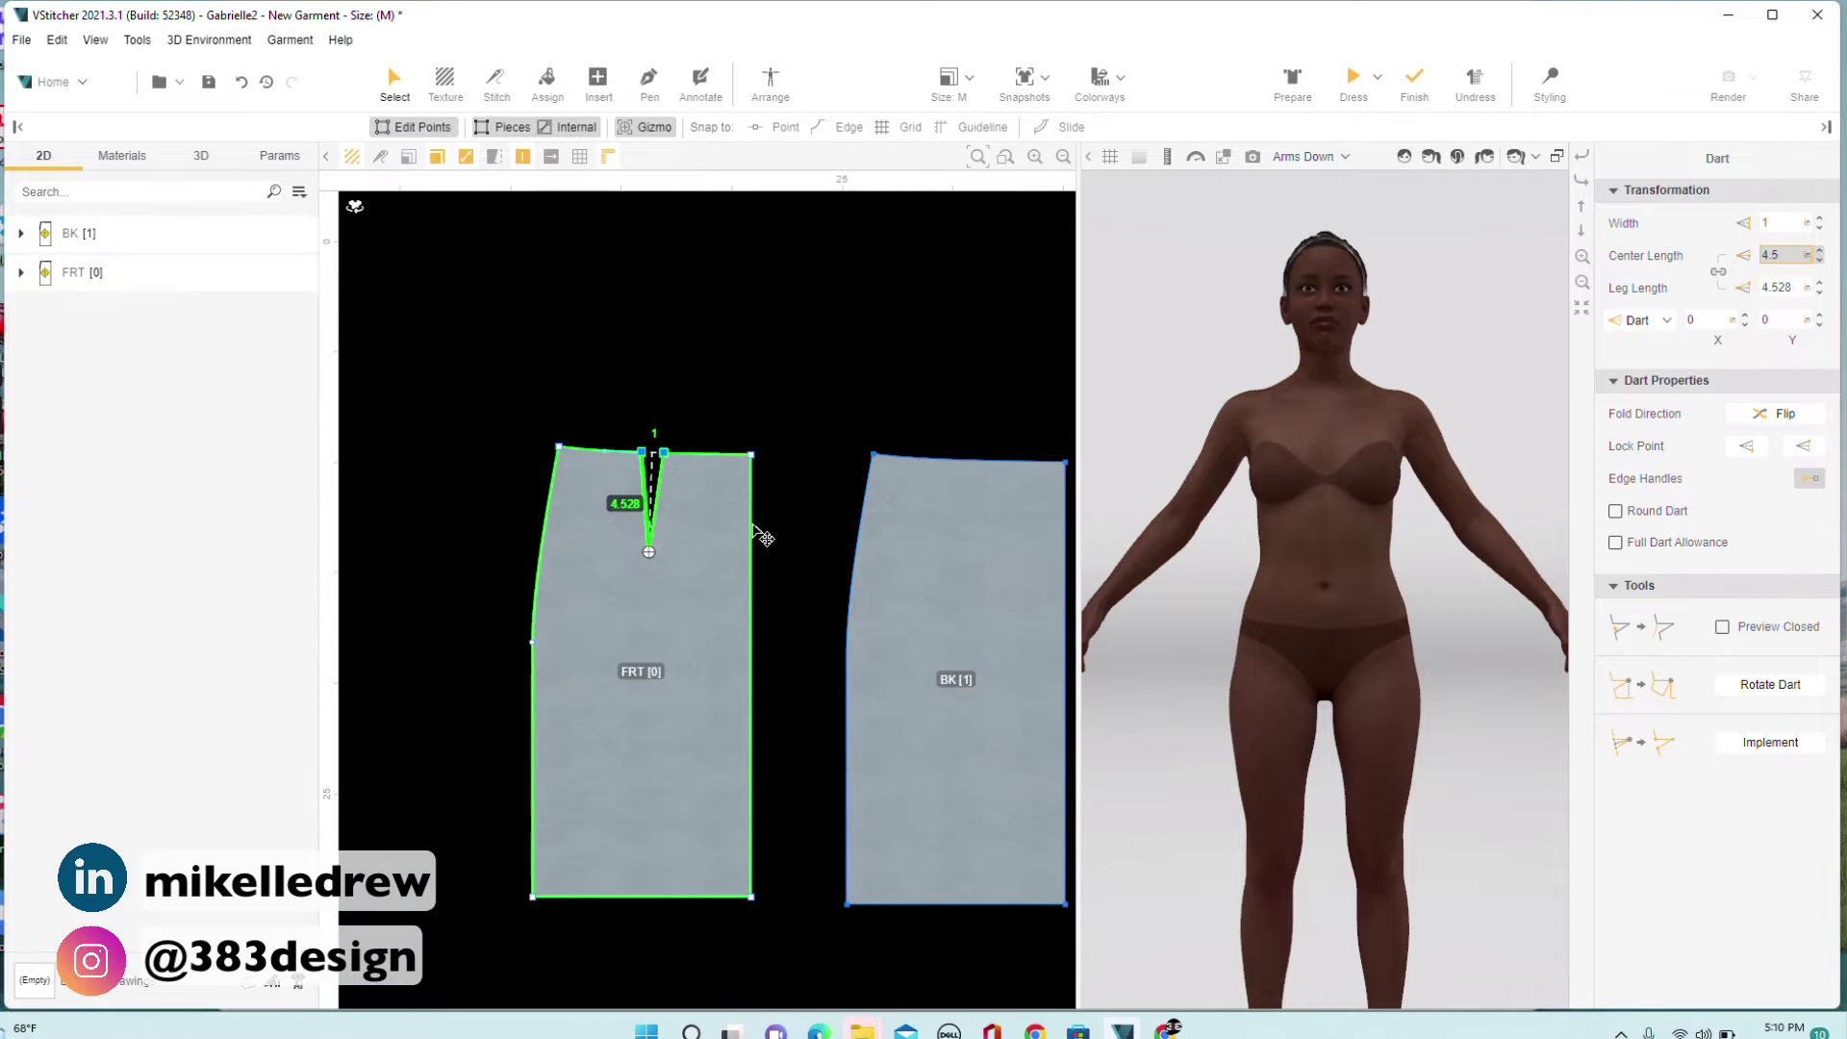
left_click(922, 582)
scroll(988, 507, "up", 5)
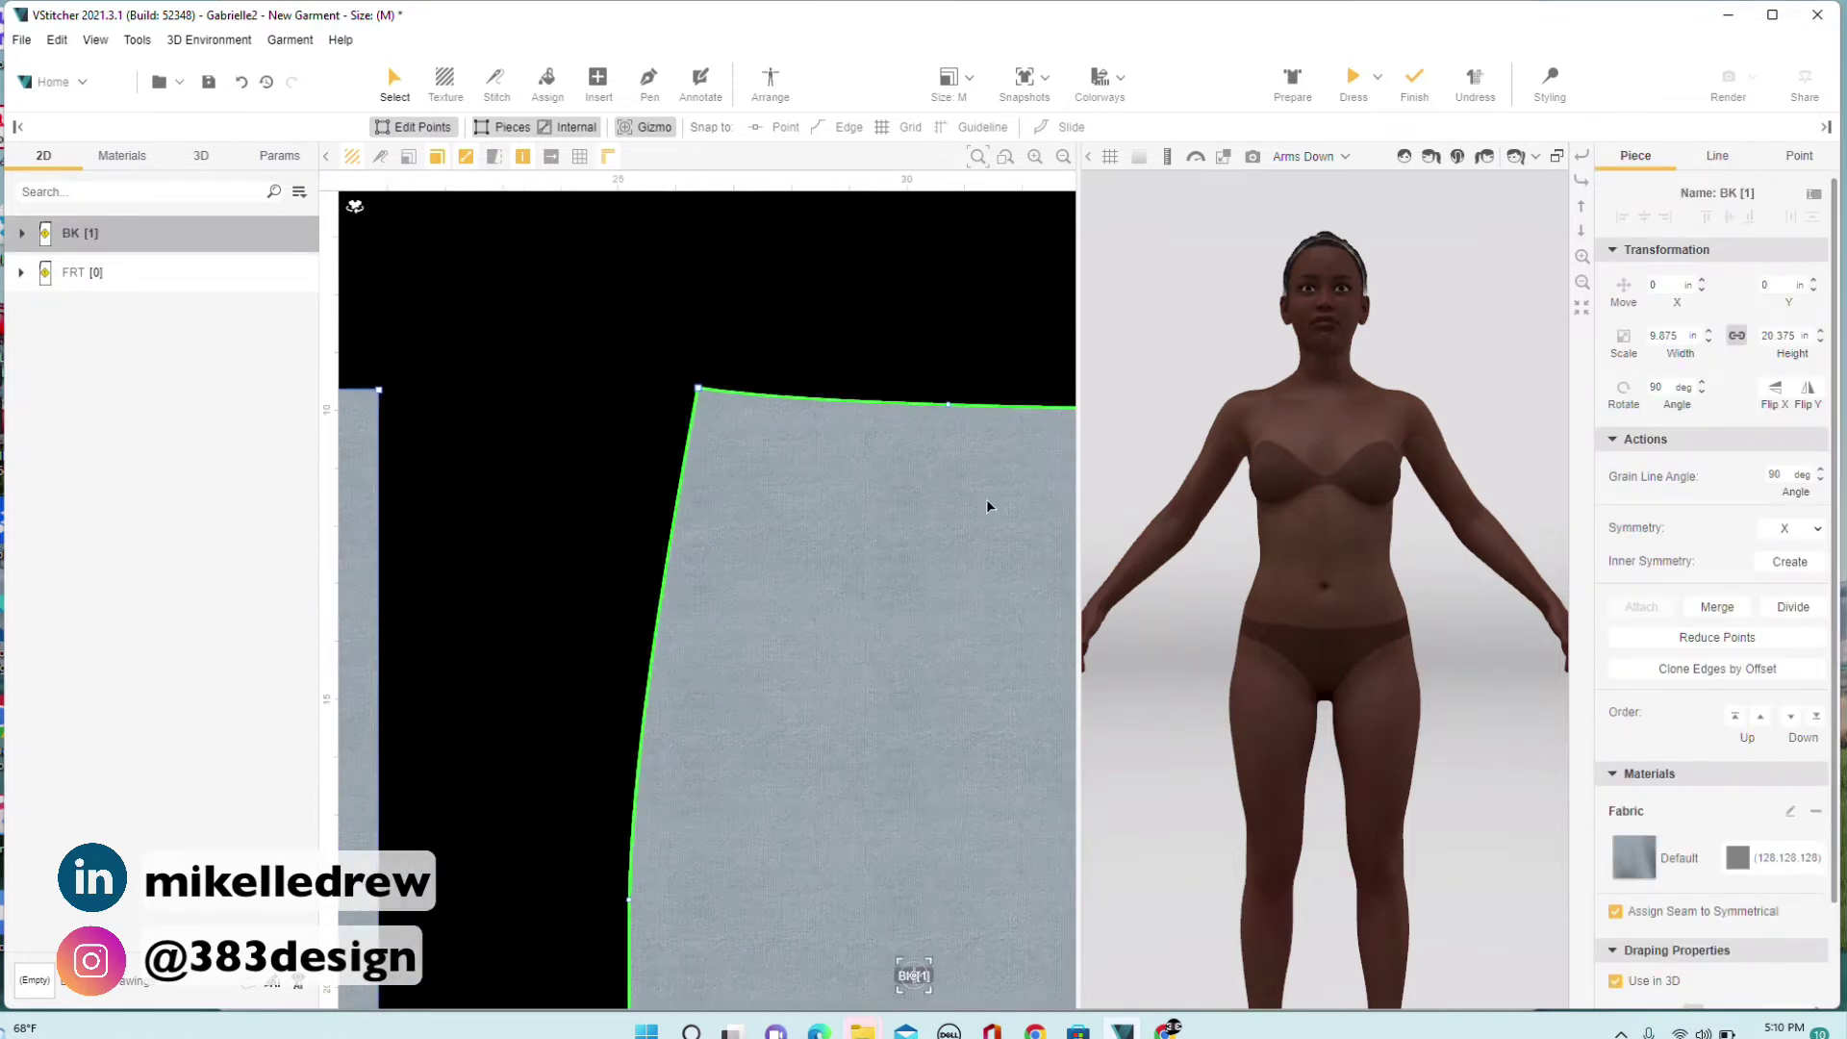
middle_click_drag(1018, 519, 709, 478)
key("Escape")
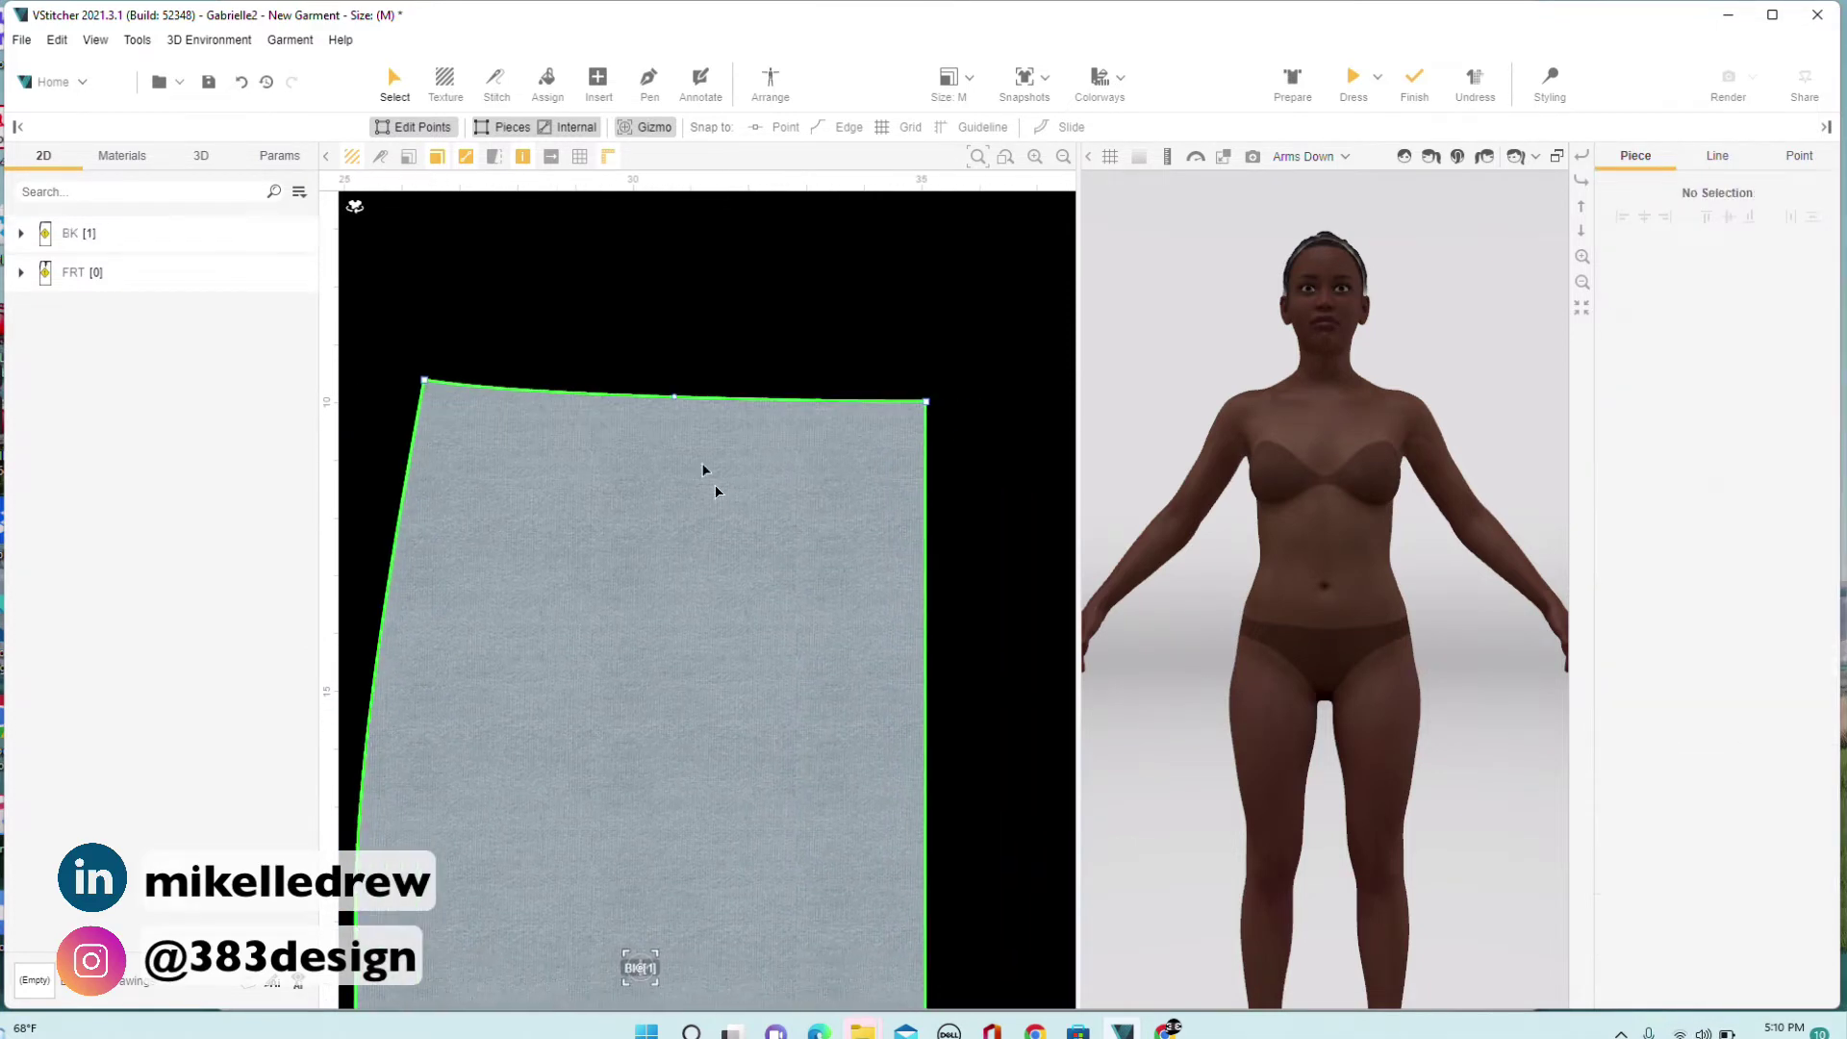
left_click(605, 89)
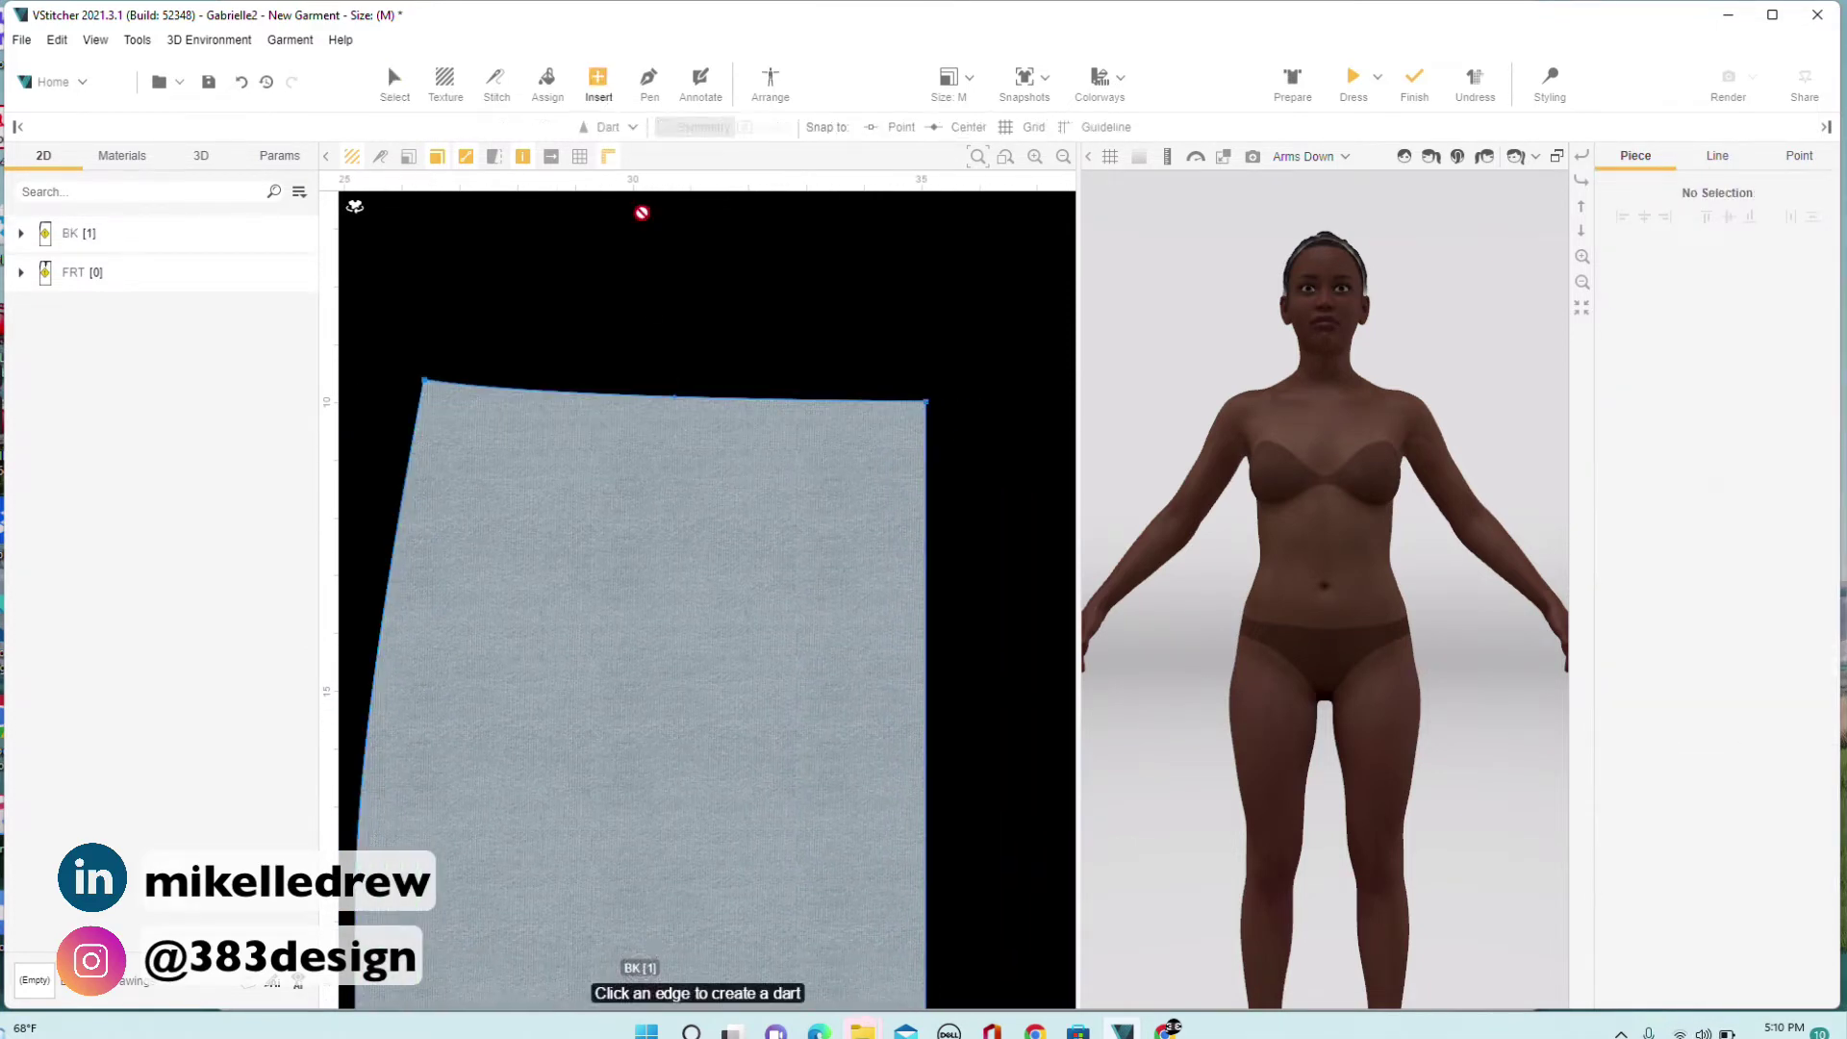
left_click(676, 402)
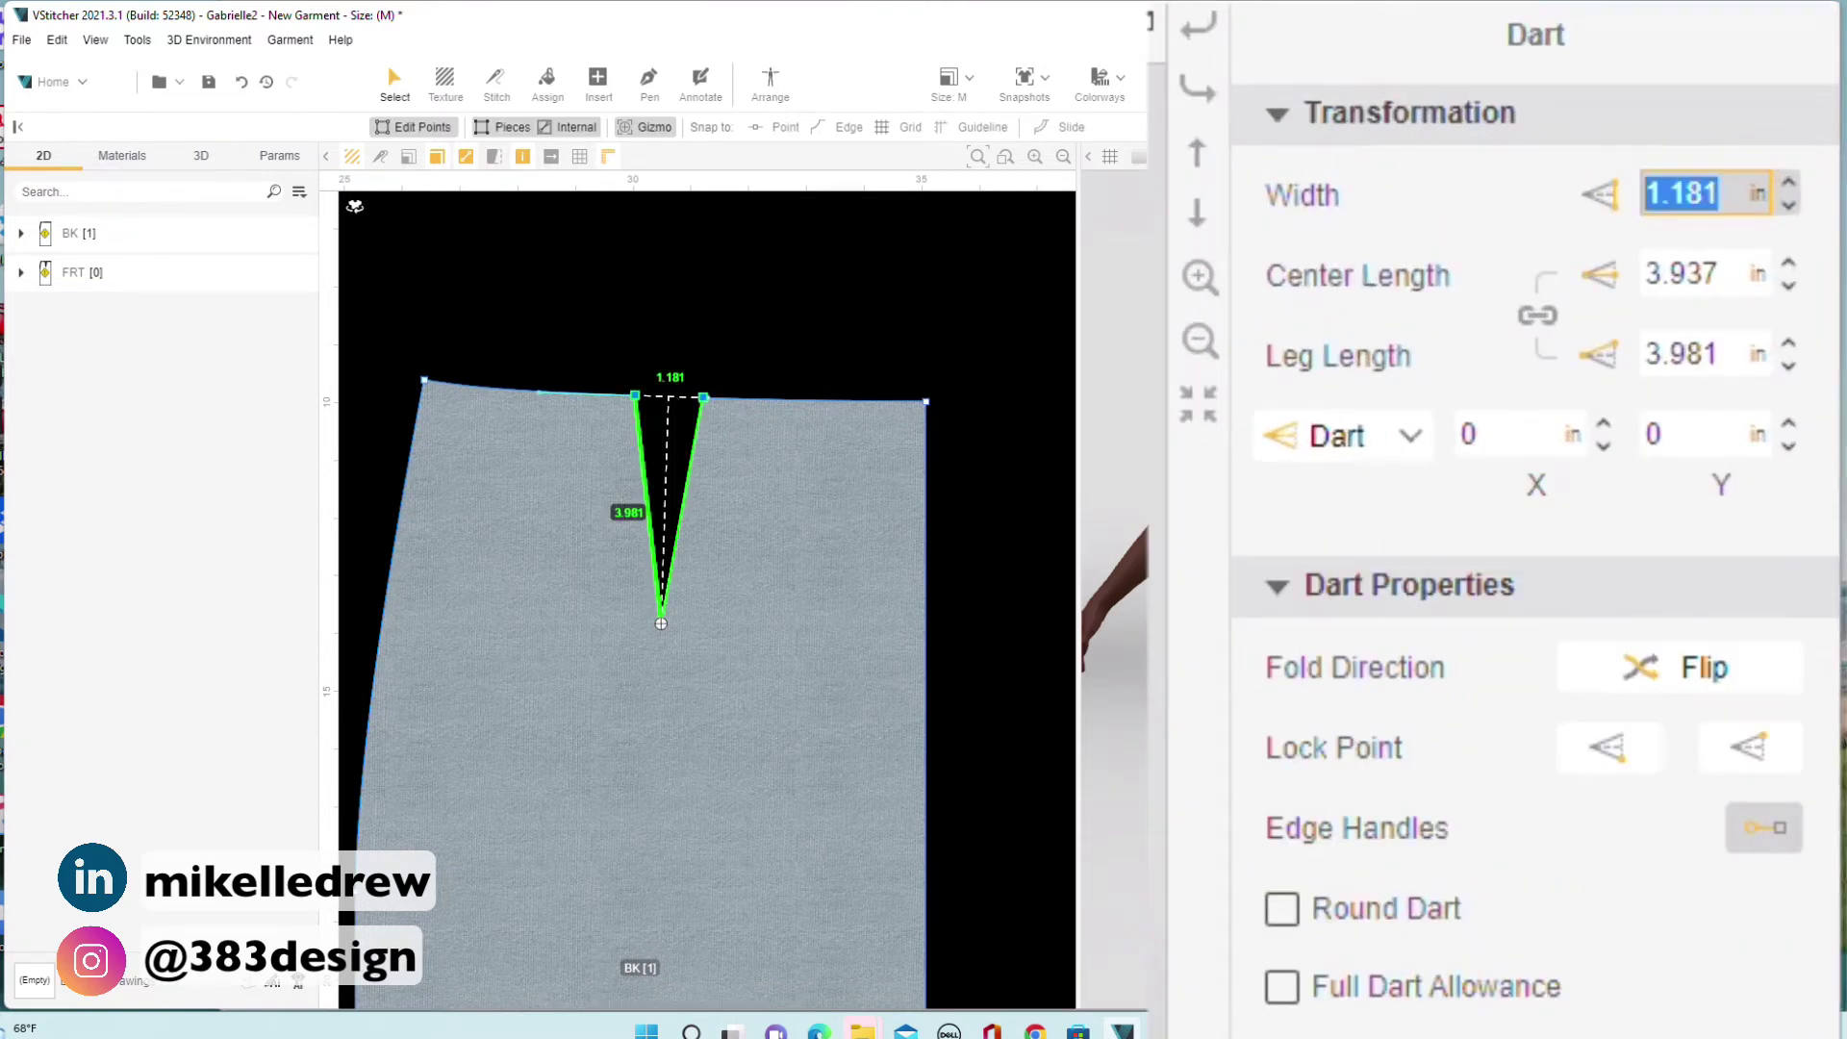
Set the BK dart's width to 1.25 in and its center length to 5.5 in.
type("1.25")
key("Return")
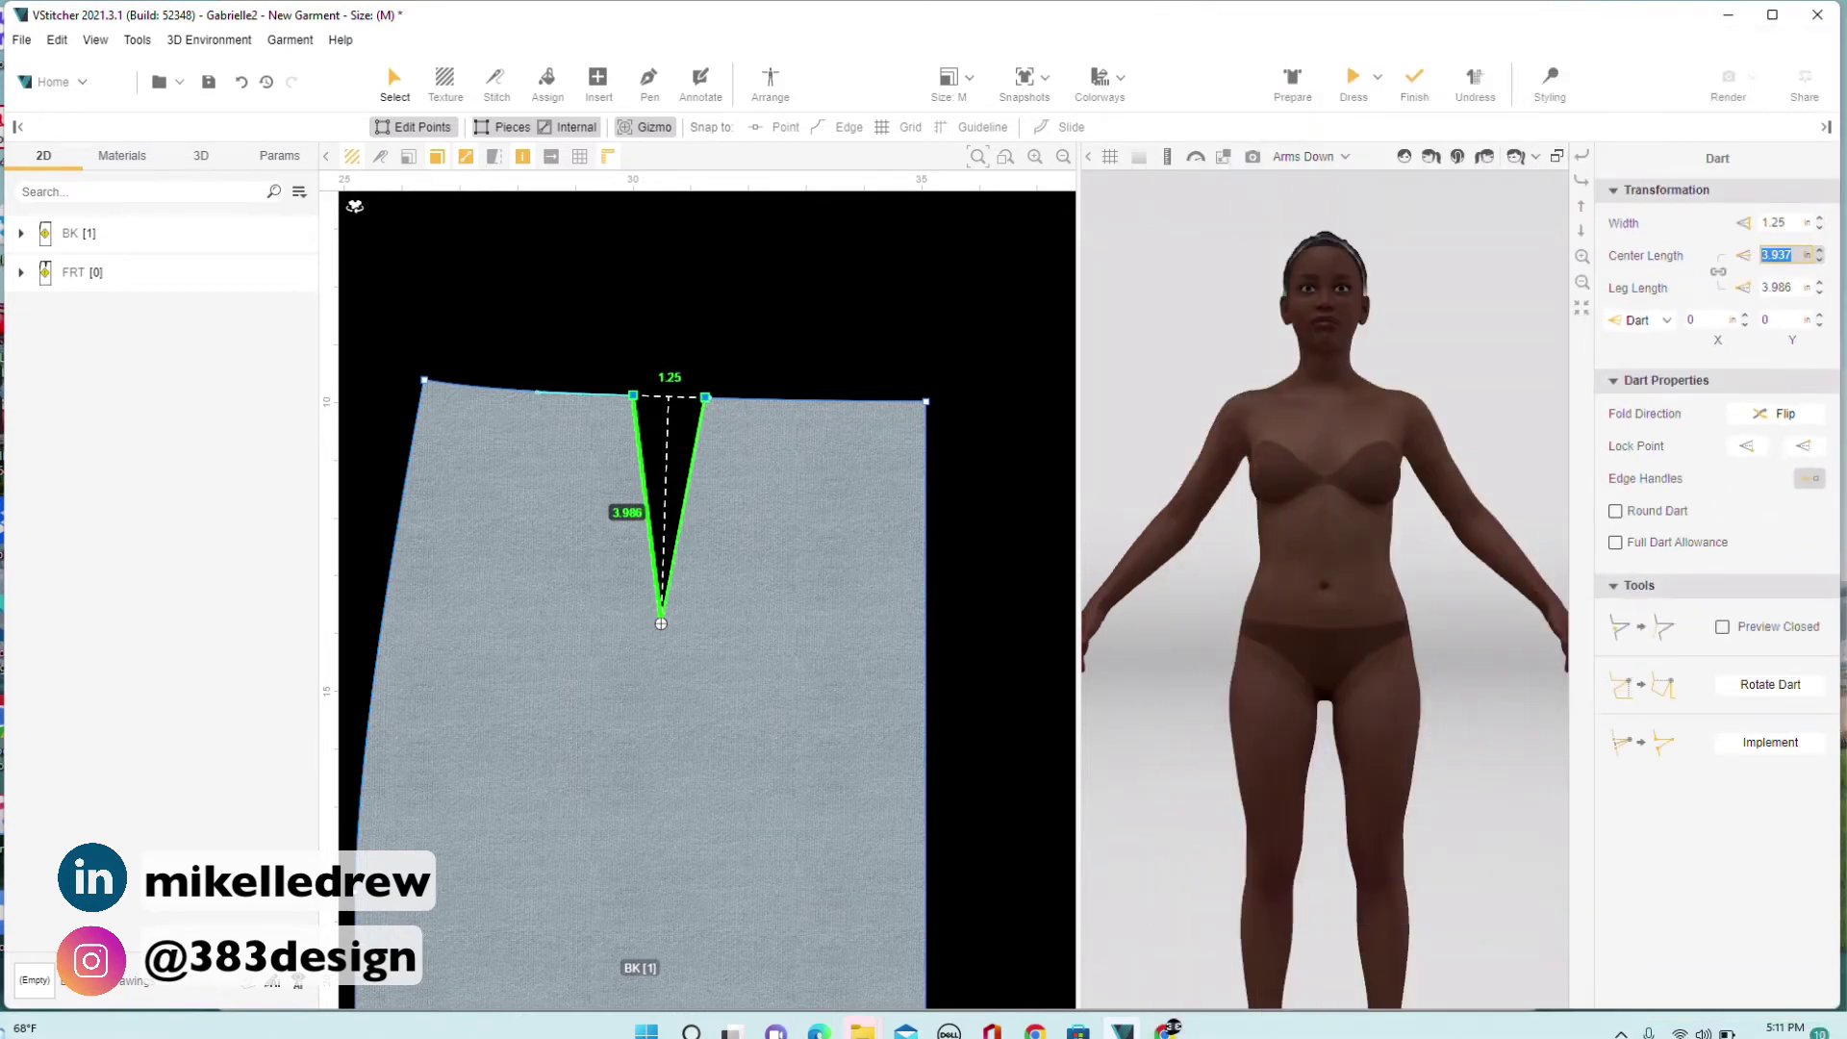
type("5.5")
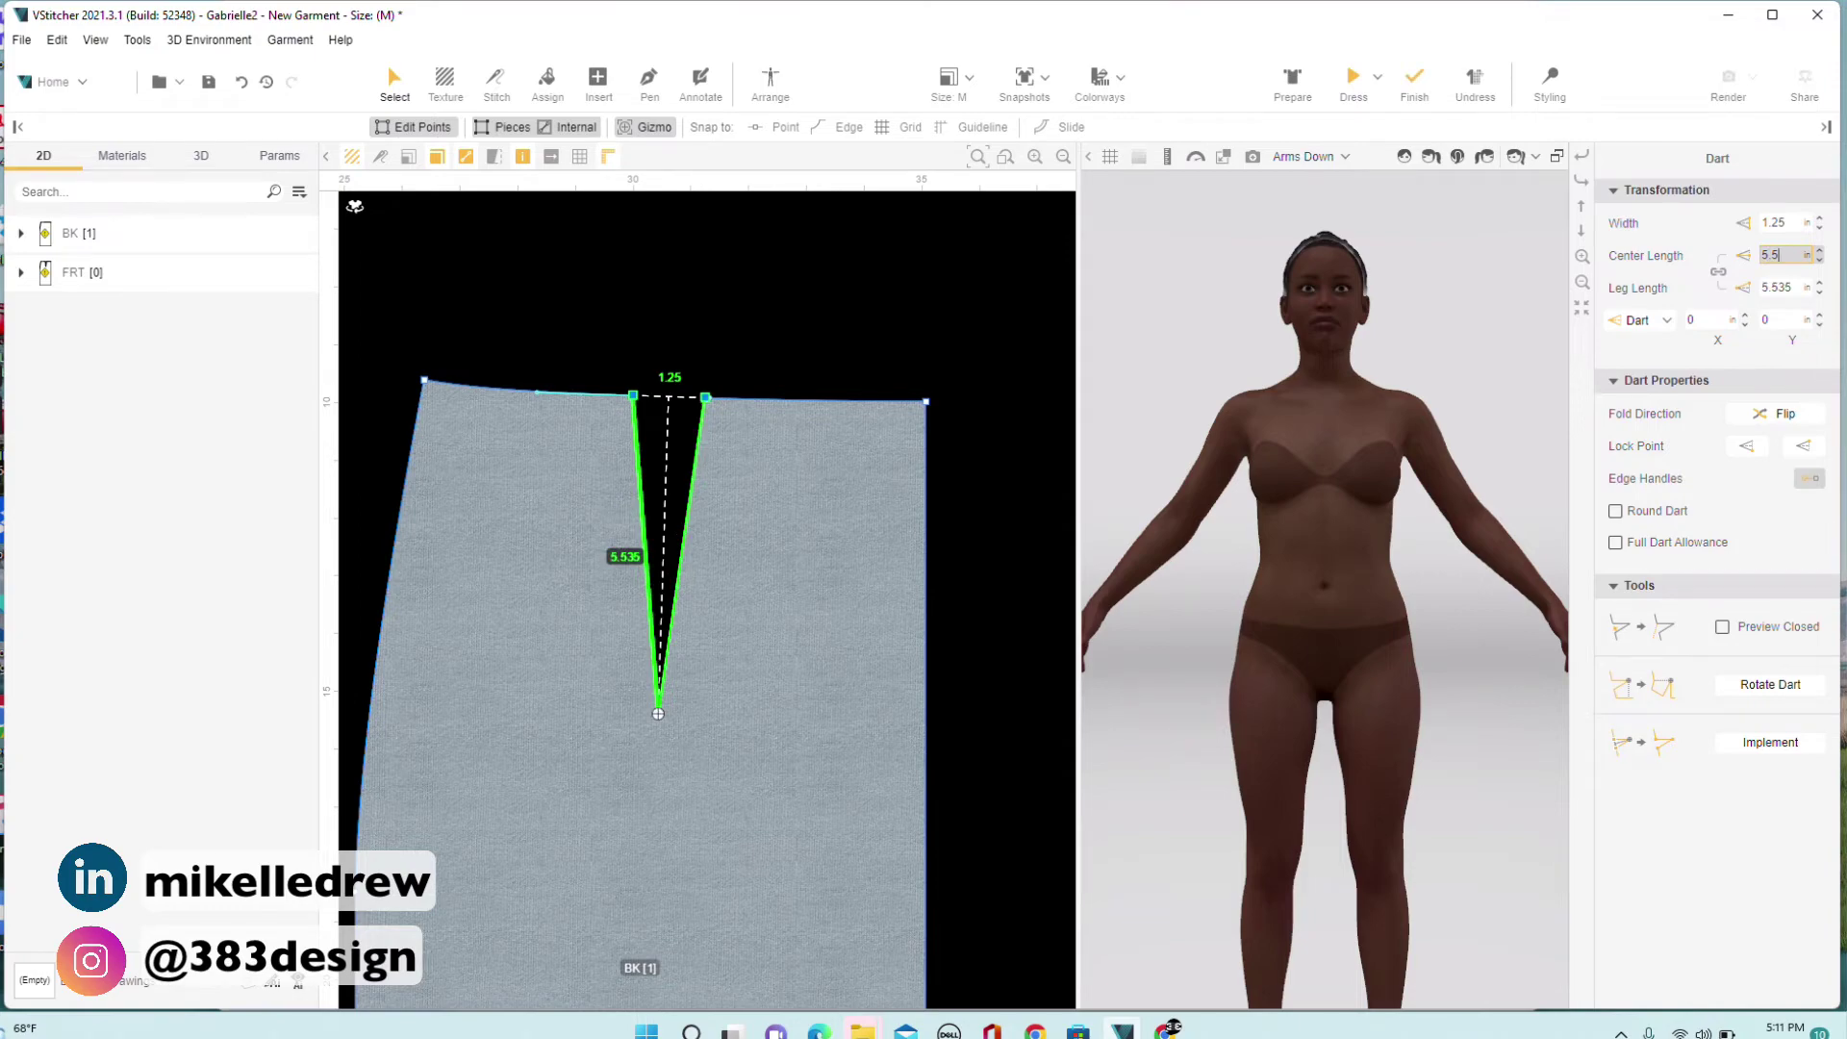
Create edge symmetry along the FRT piece's straight center edge to mirror it into a full front.
scroll(806, 724, "down", 8)
left_click(471, 724)
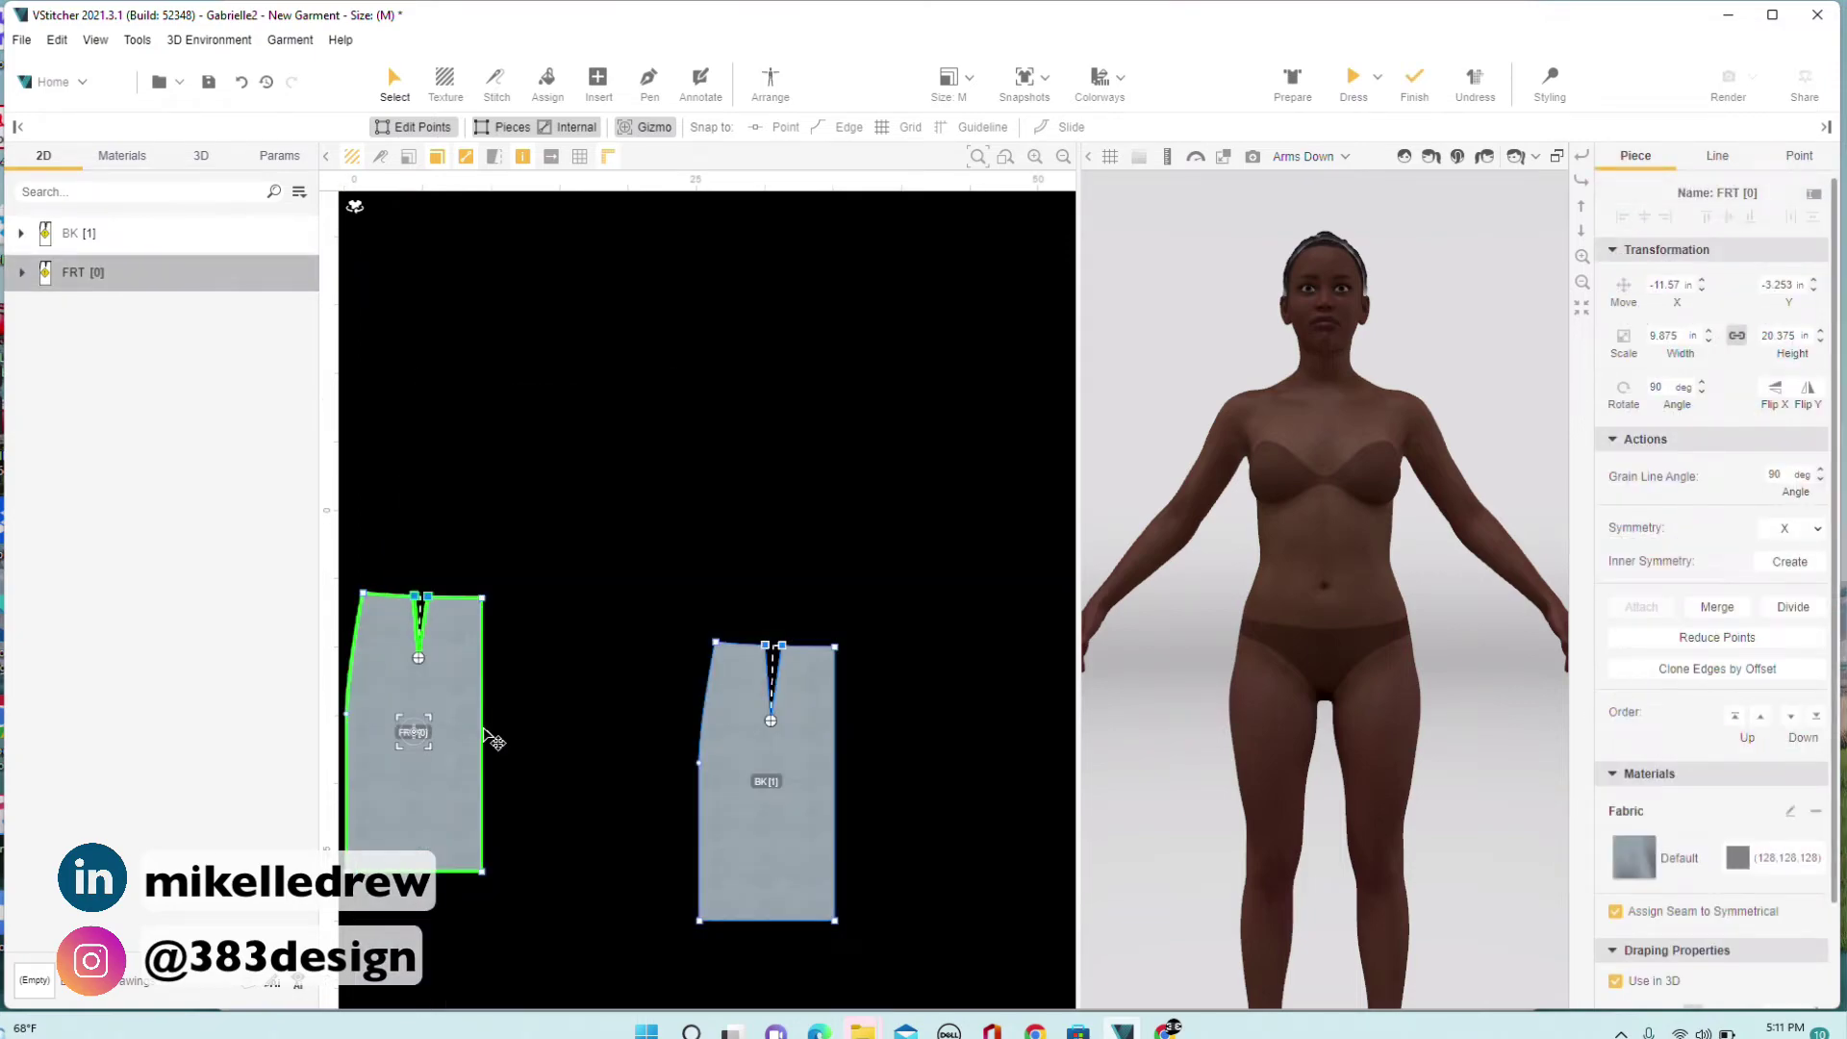
right_click(483, 727)
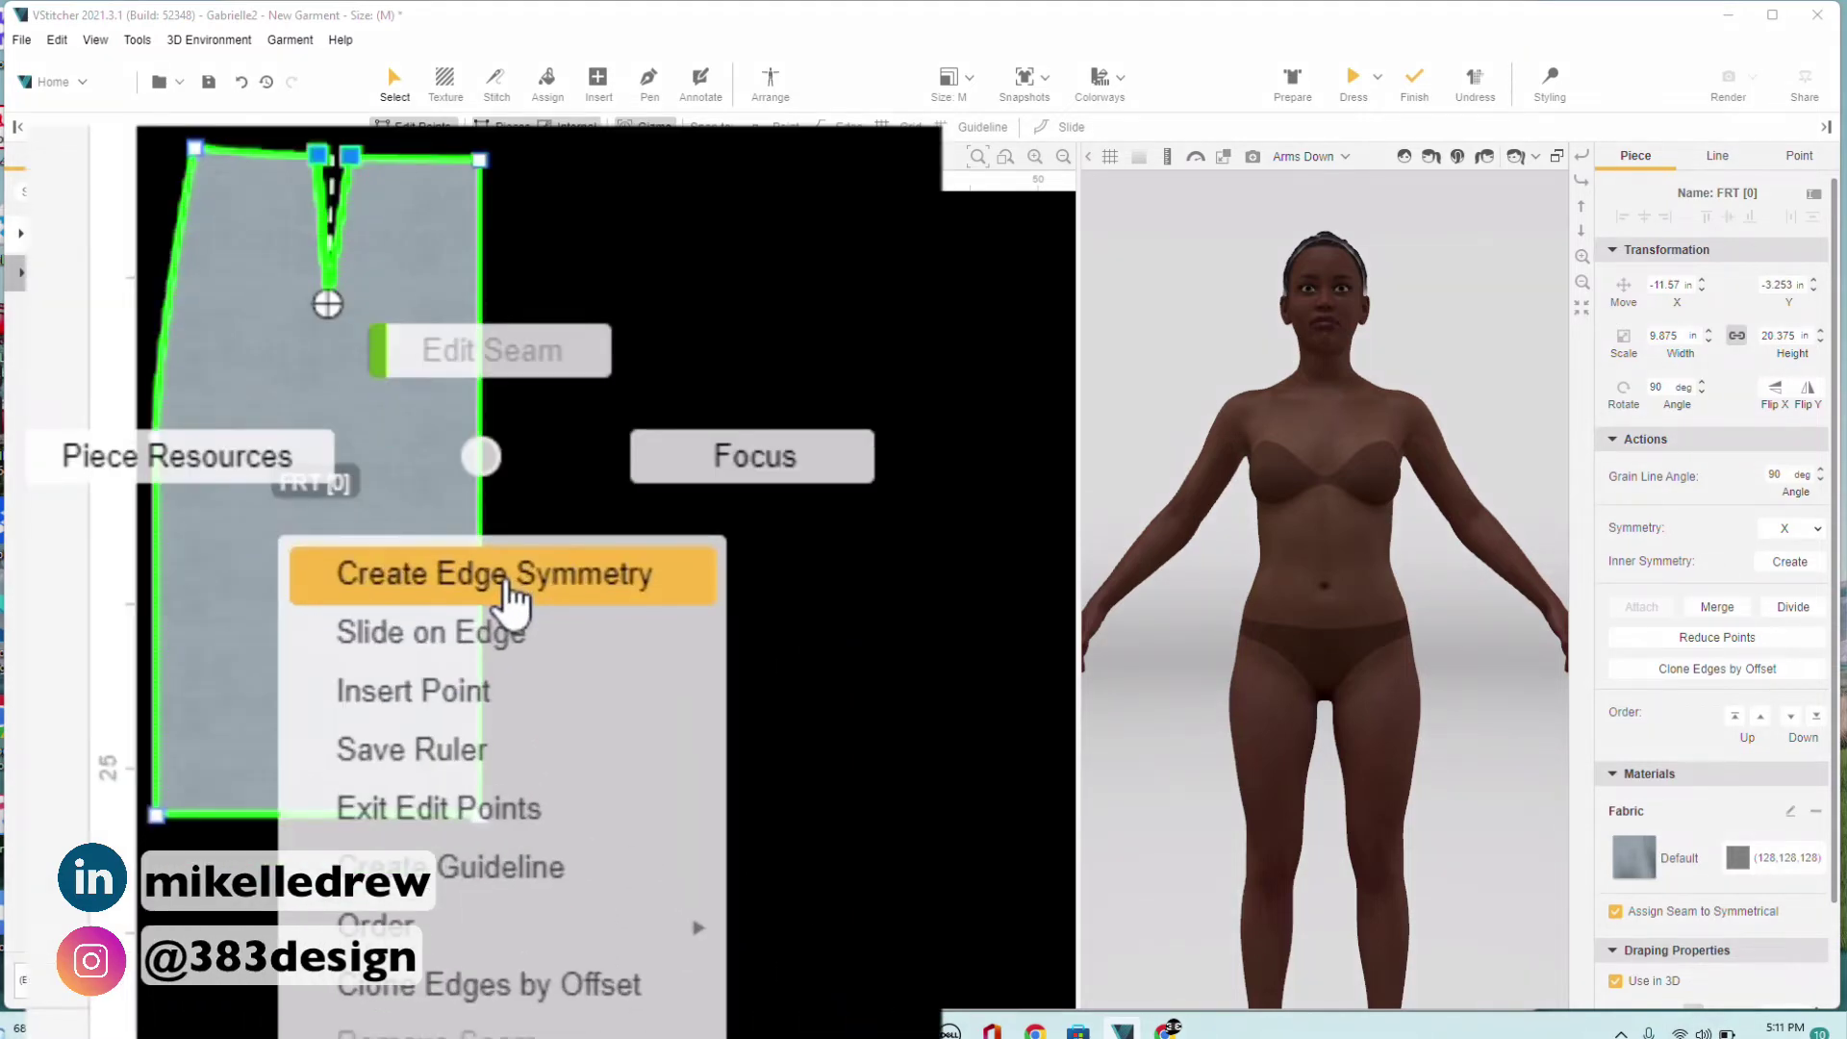
left_click(510, 577)
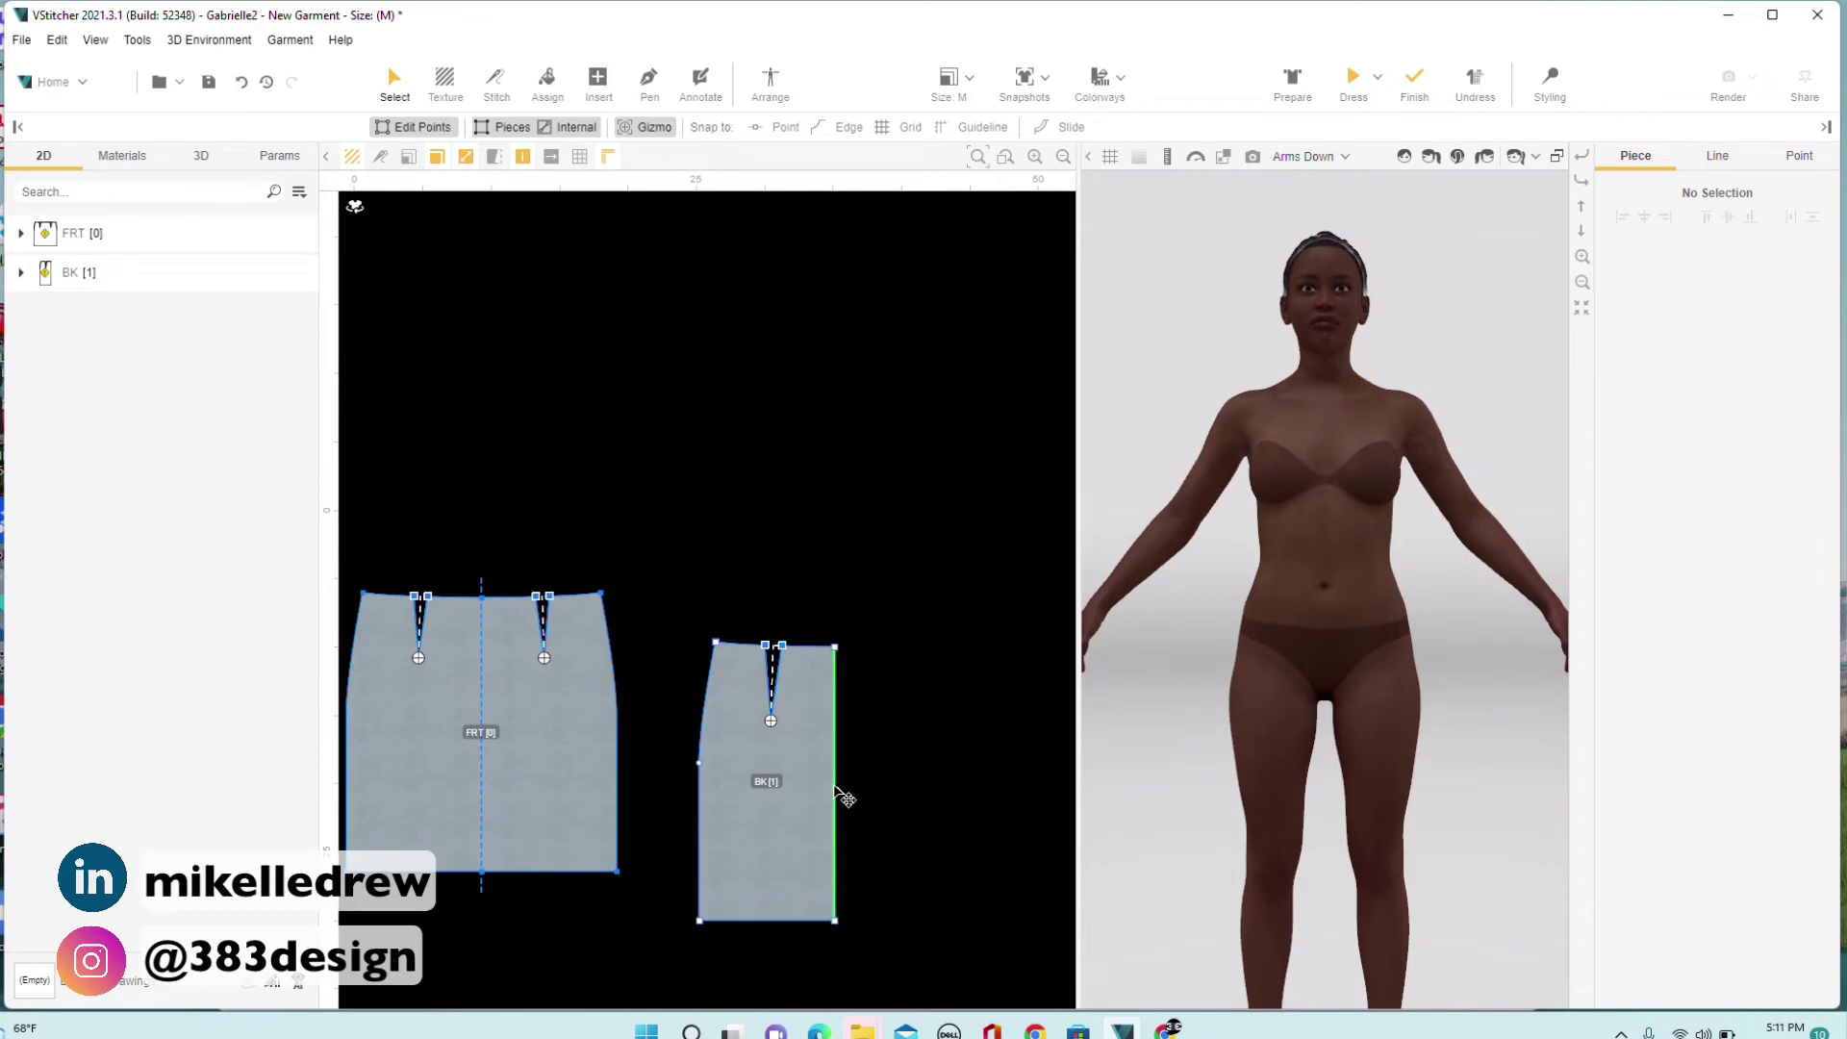
Create edge symmetry along the BK piece's straight center edge and move the full back piece upward.
left_click(835, 789)
right_click(835, 790)
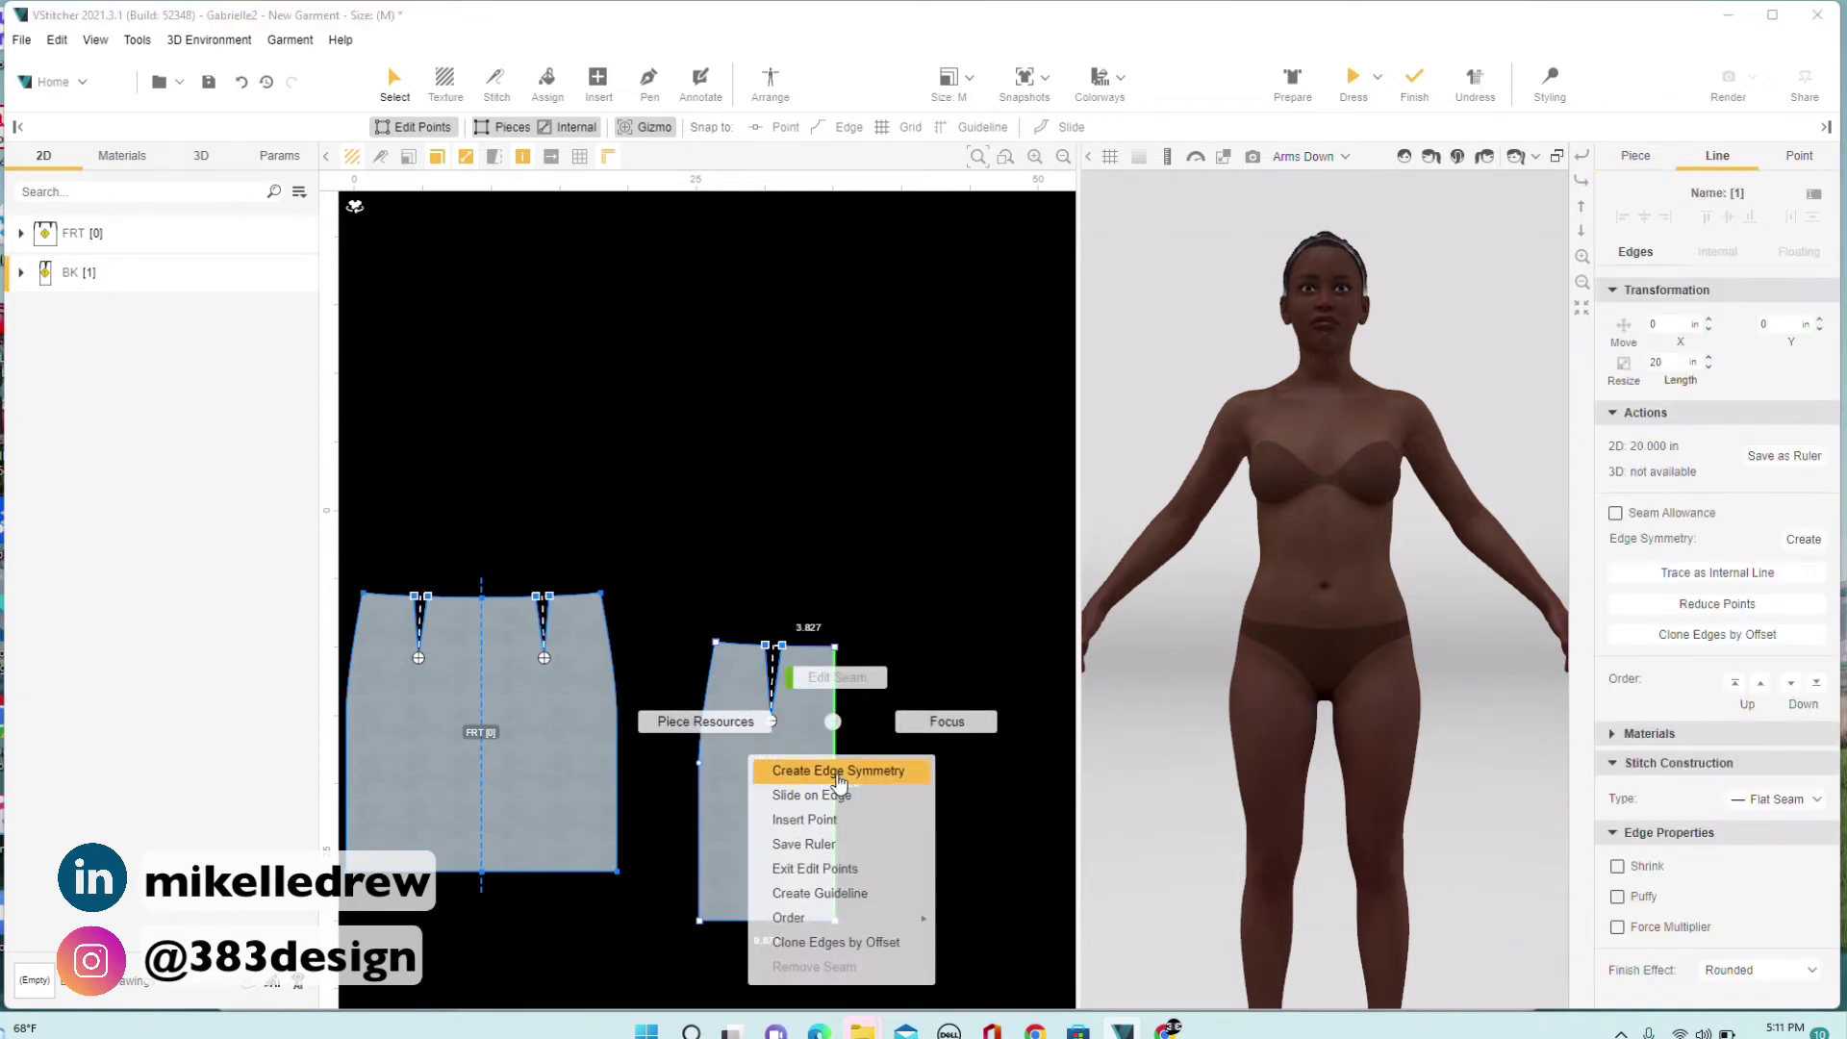
left_click(835, 770)
left_click_drag(849, 725, 850, 707)
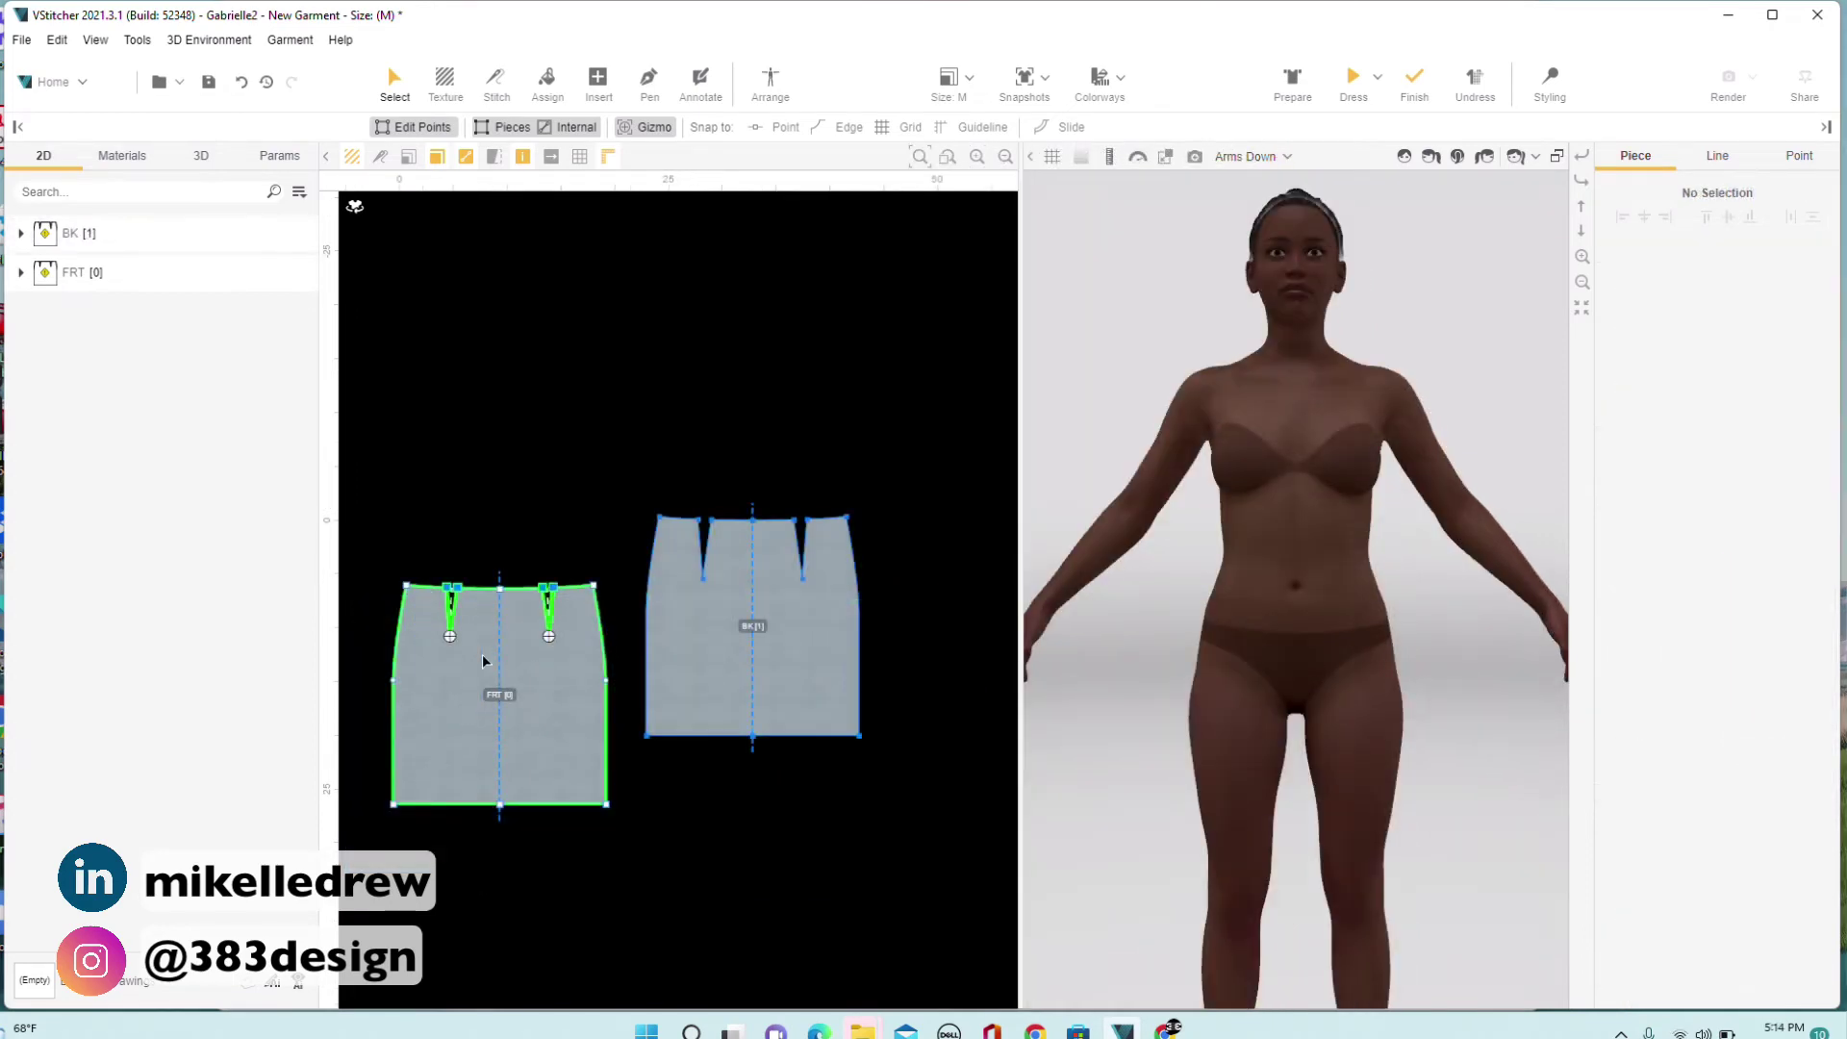
Arrange the FRT piece on the front silhouette's Skirt area and the BK piece on the back silhouette's Skirt area.
left_click(654, 250)
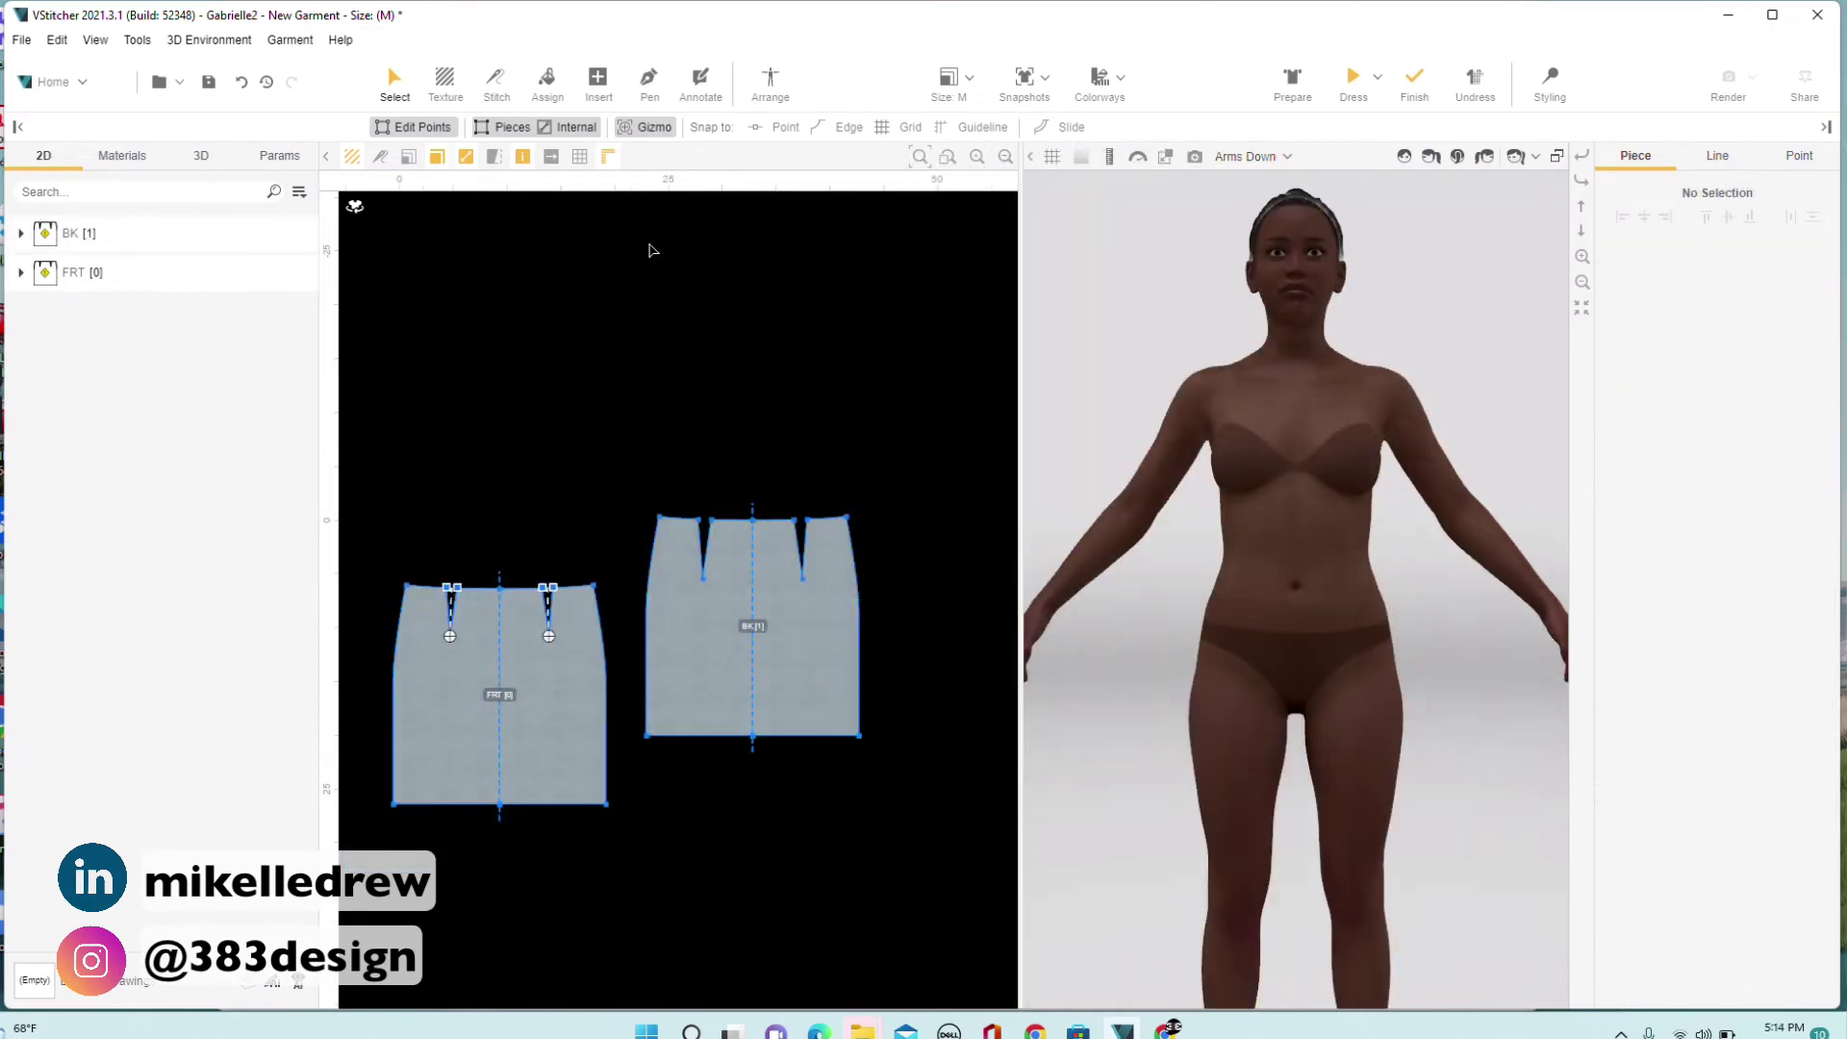
left_click(770, 84)
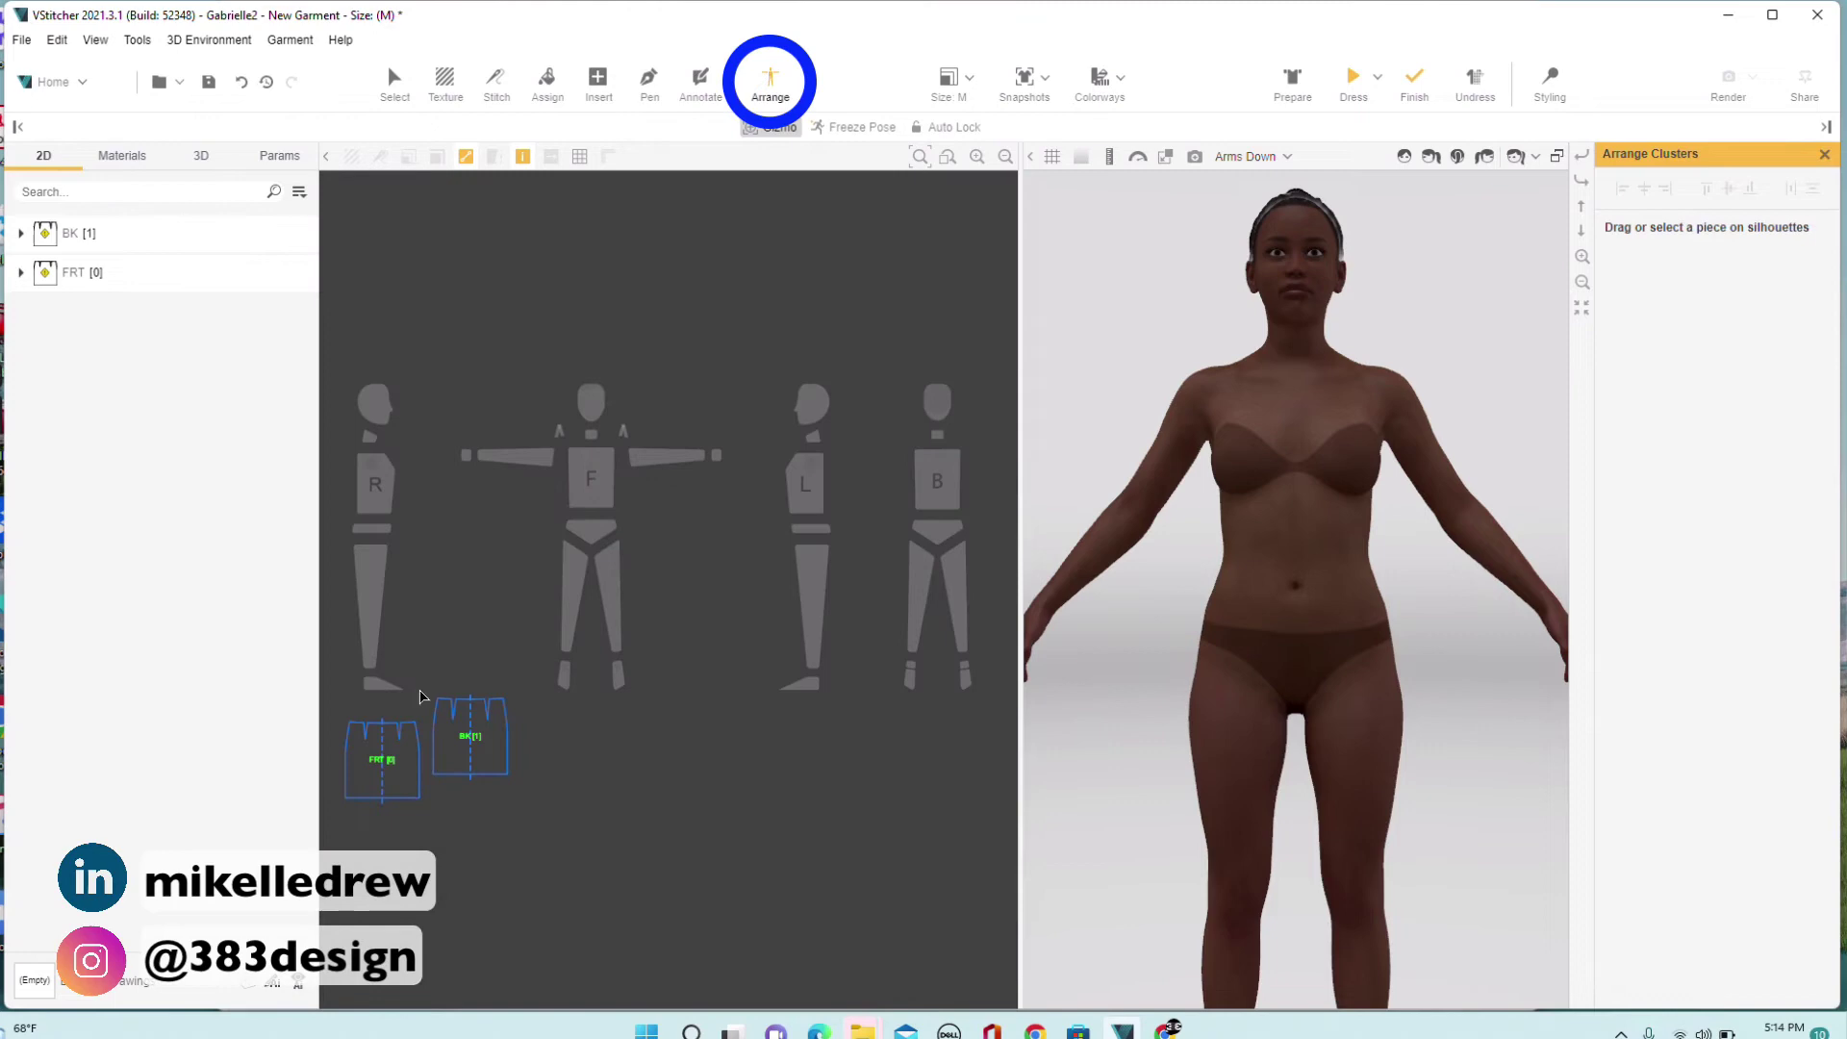
left_click_drag(380, 769, 593, 550)
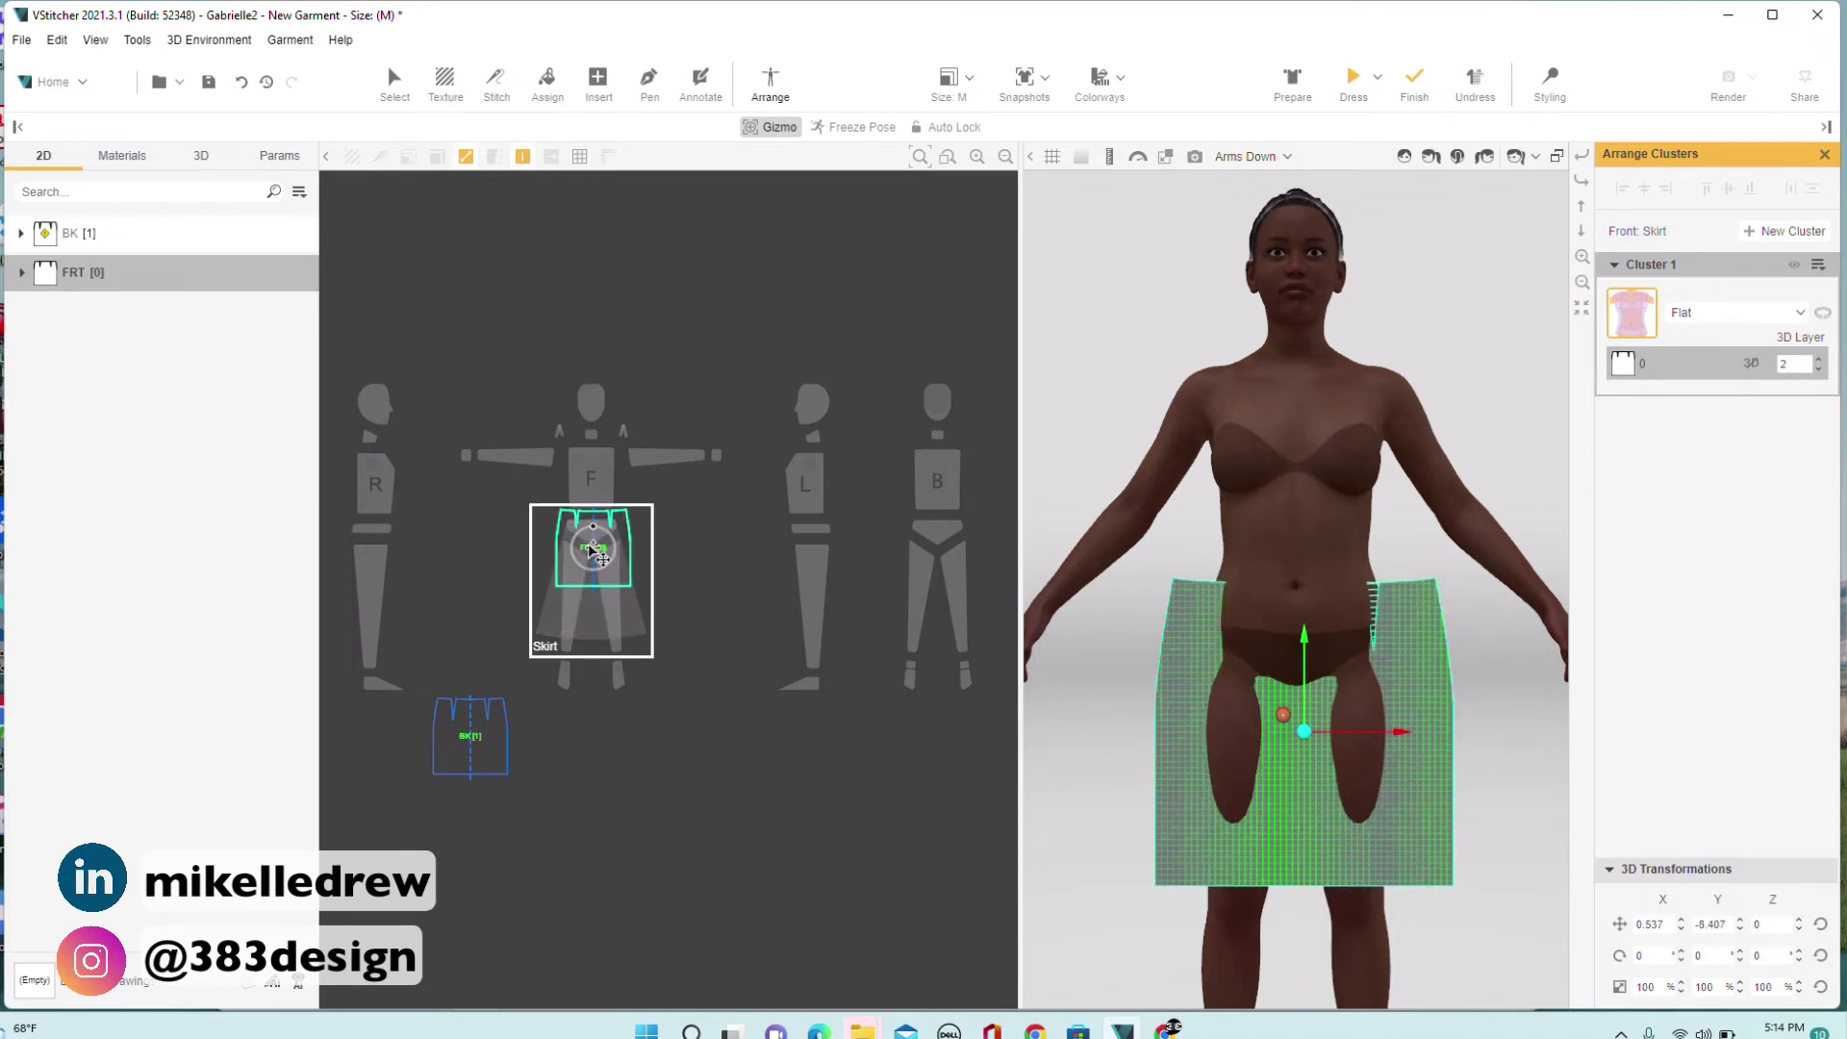
left_click_drag(470, 736, 890, 645)
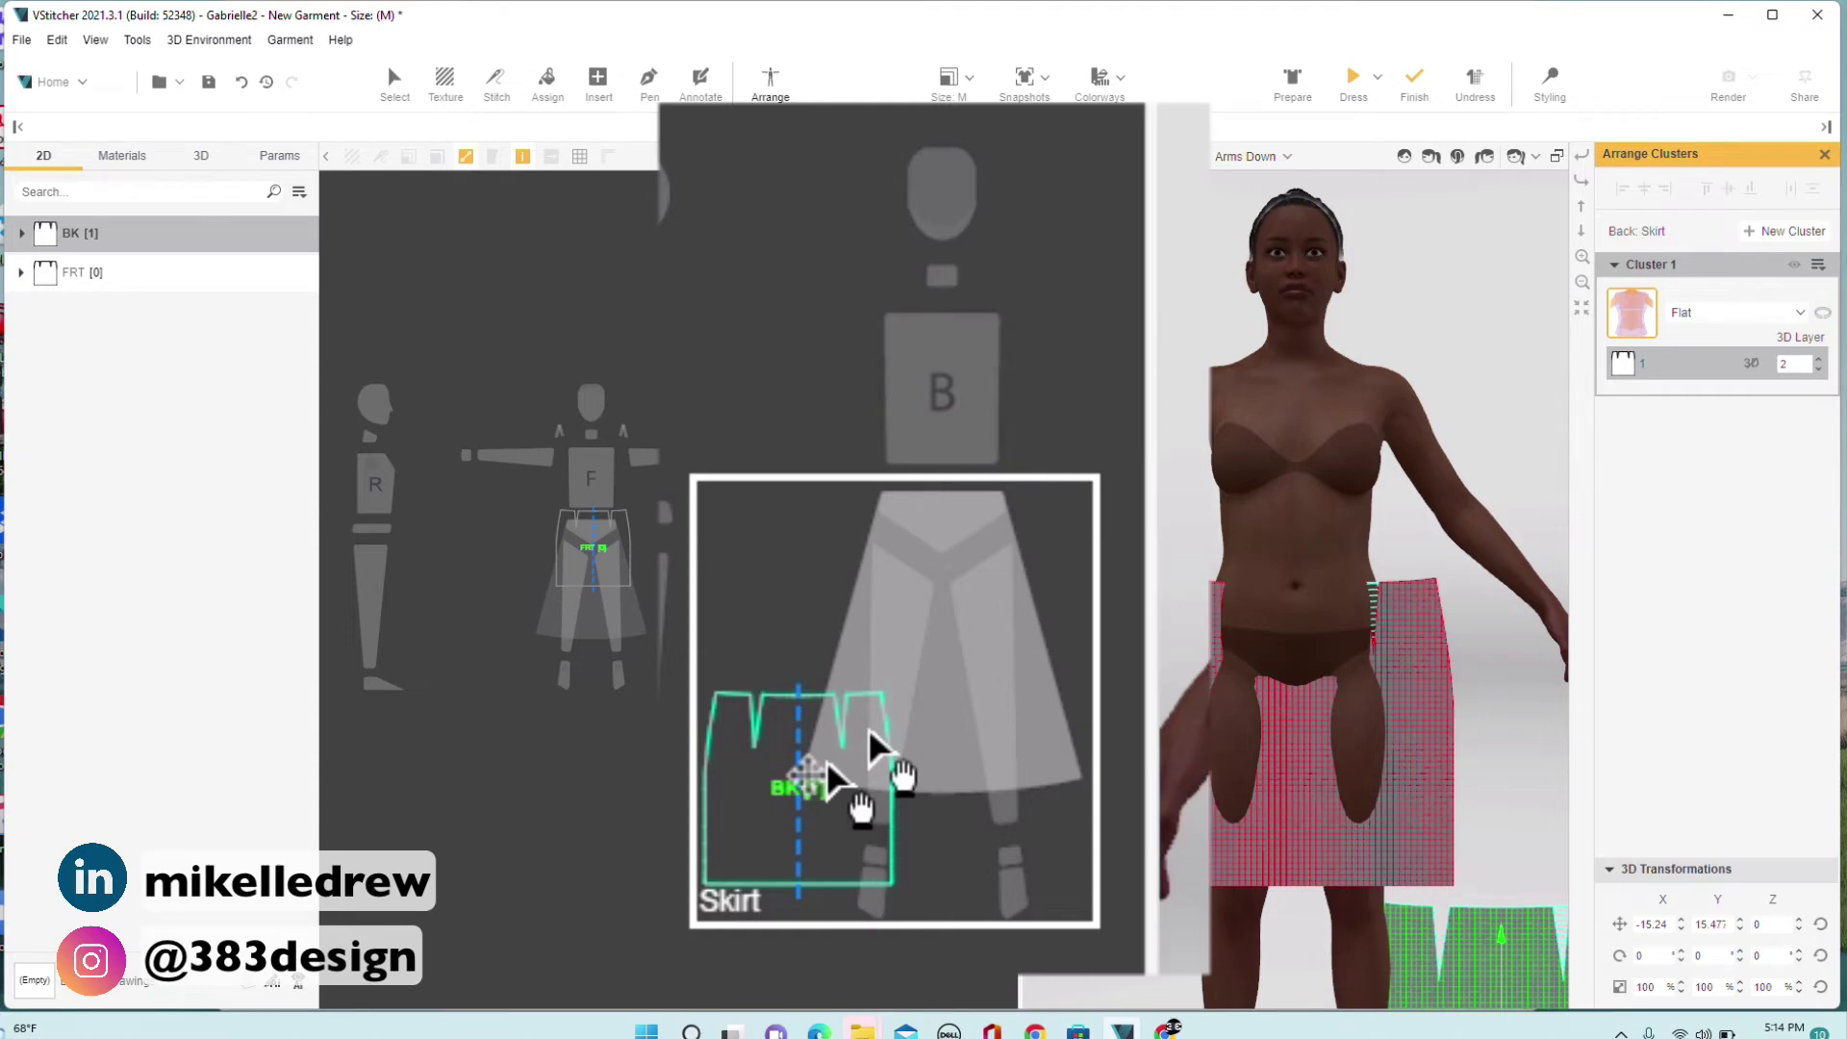
left_click_drag(952, 575, 958, 563)
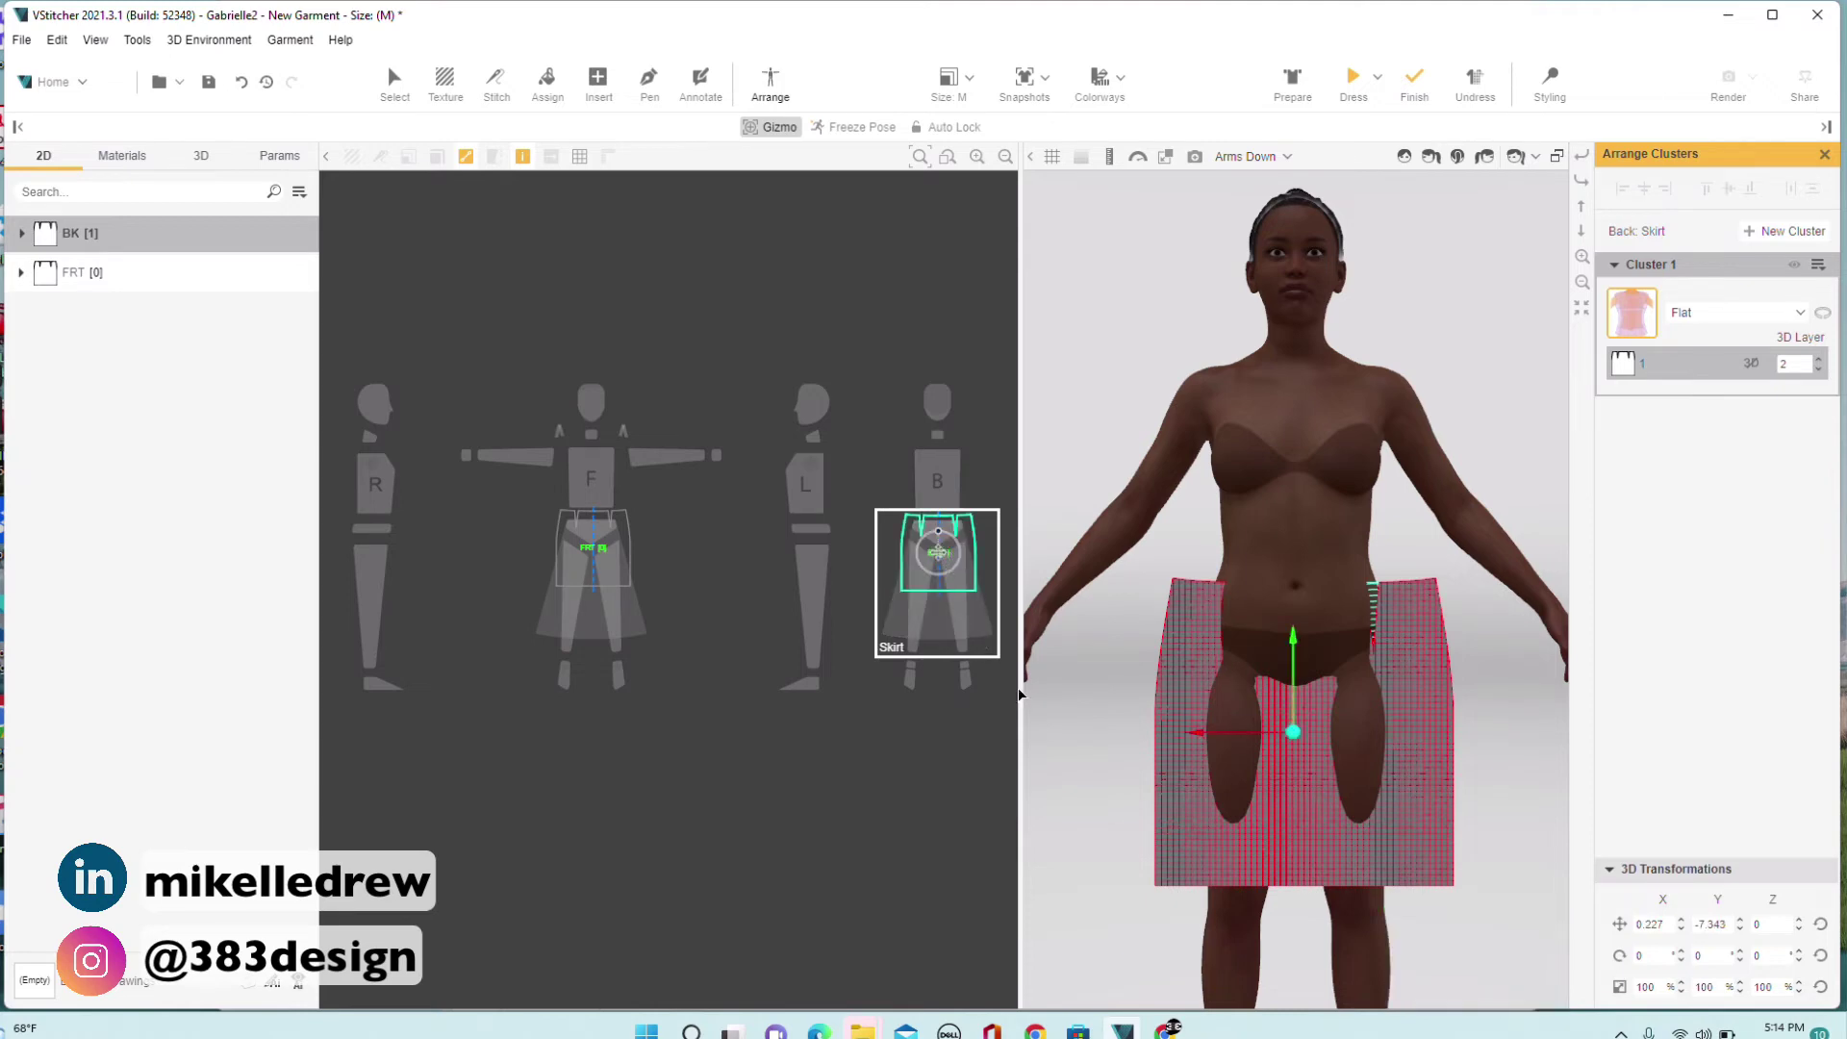
Move the FRT piece forward off the avatar's body in 3D and raise the BK piece level with the front waistline.
left_click_drag(1020, 760, 940, 760)
left_click(1294, 87)
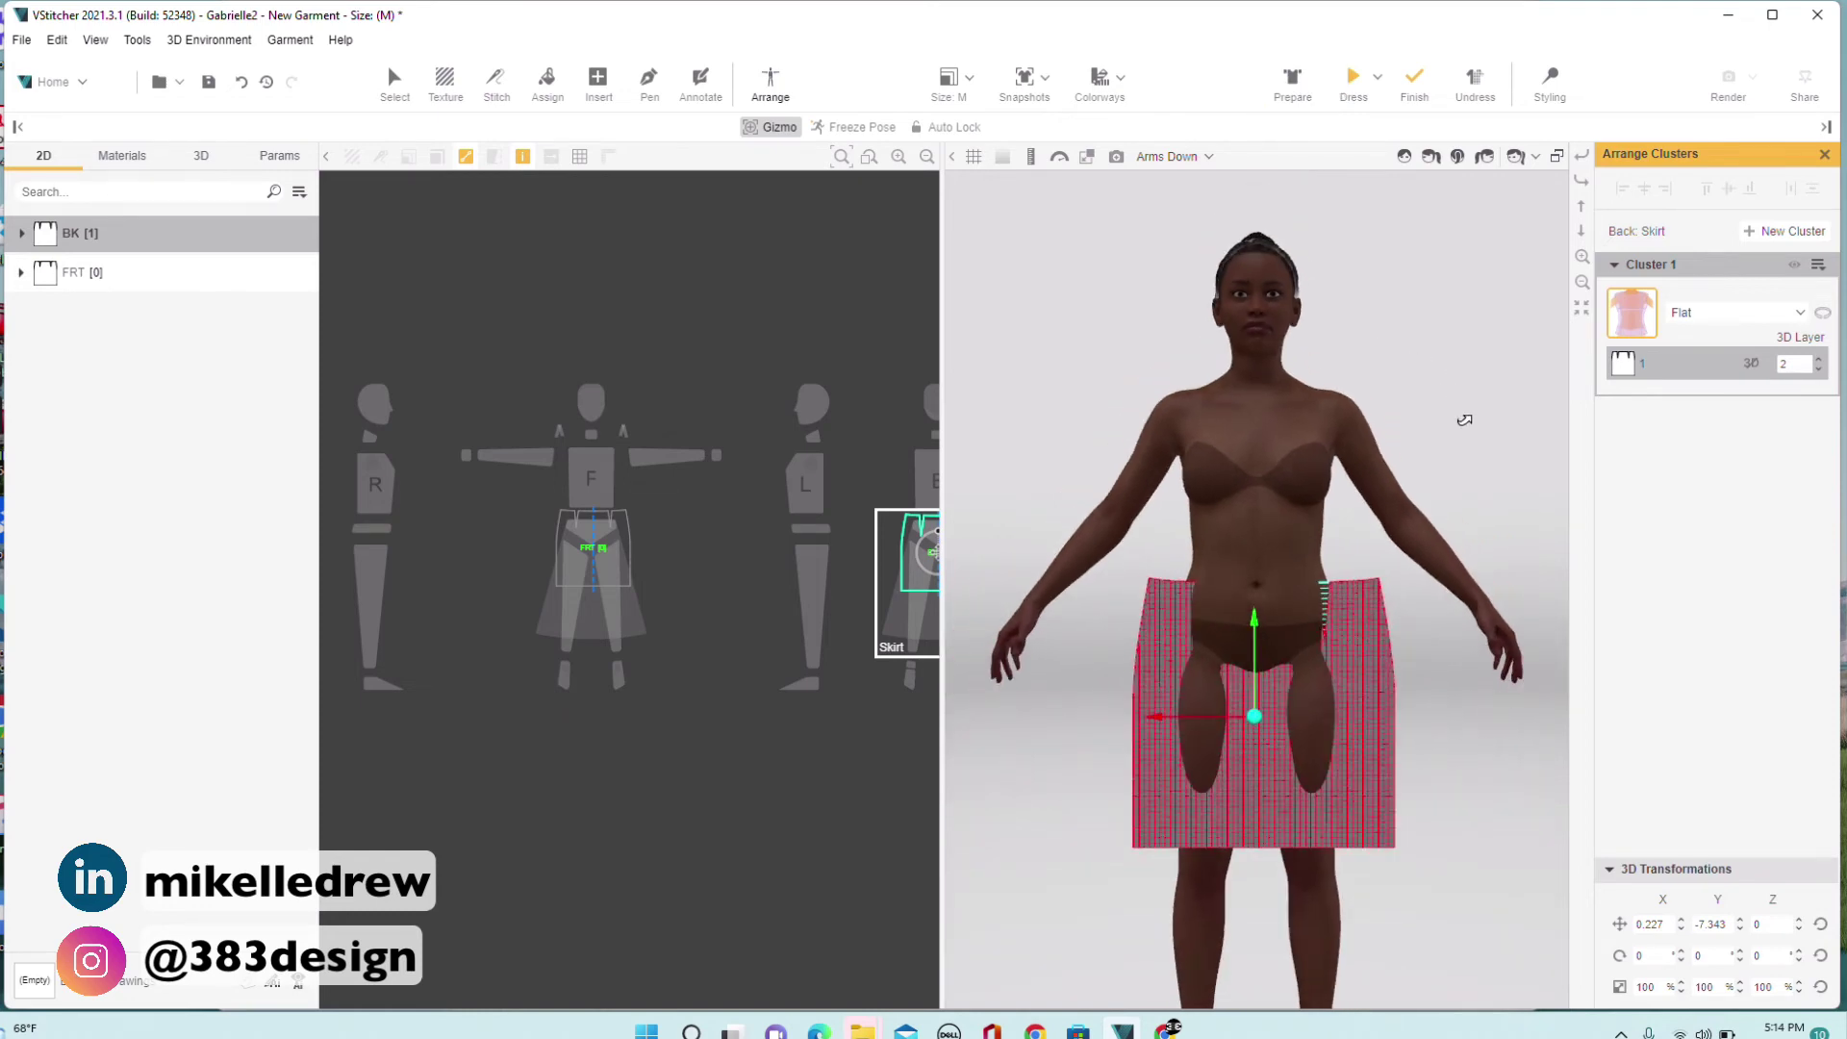
left_click_drag(1465, 421, 1492, 391)
left_click(1223, 796)
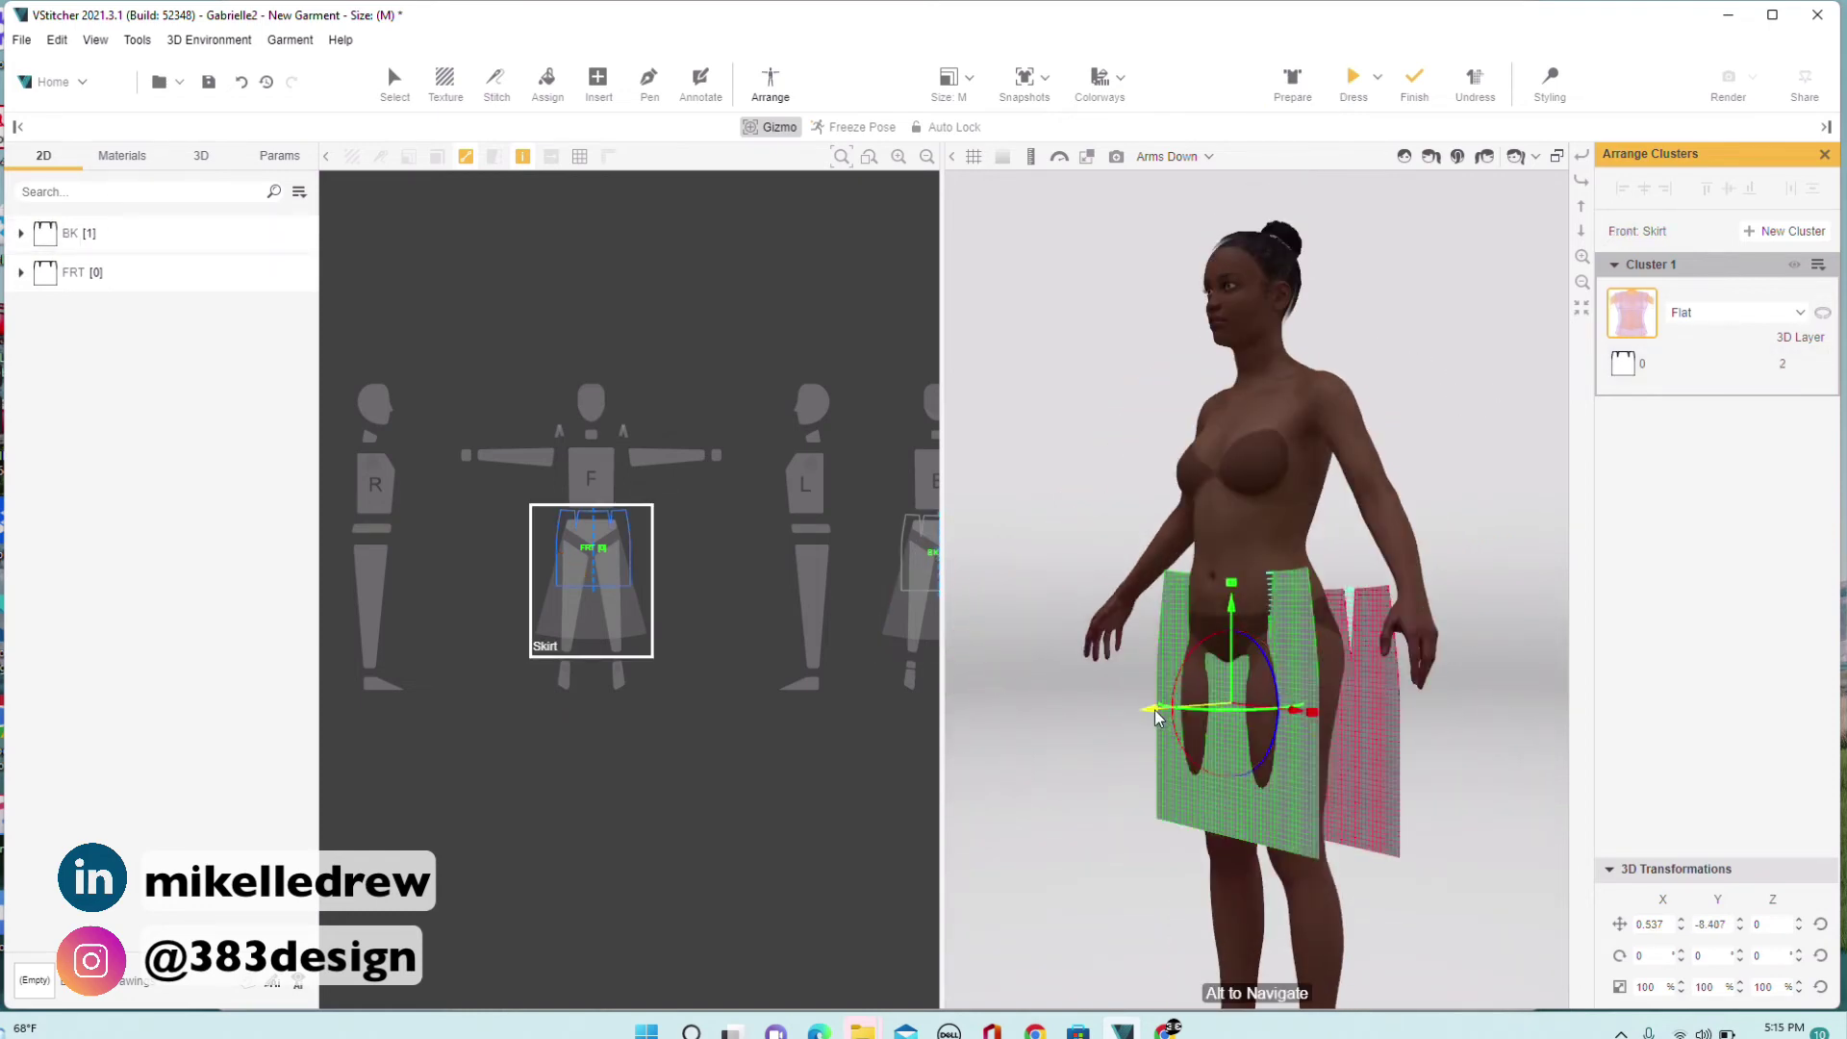
left_click_drag(1158, 717, 1124, 727)
left_click_drag(1509, 817, 1481, 731)
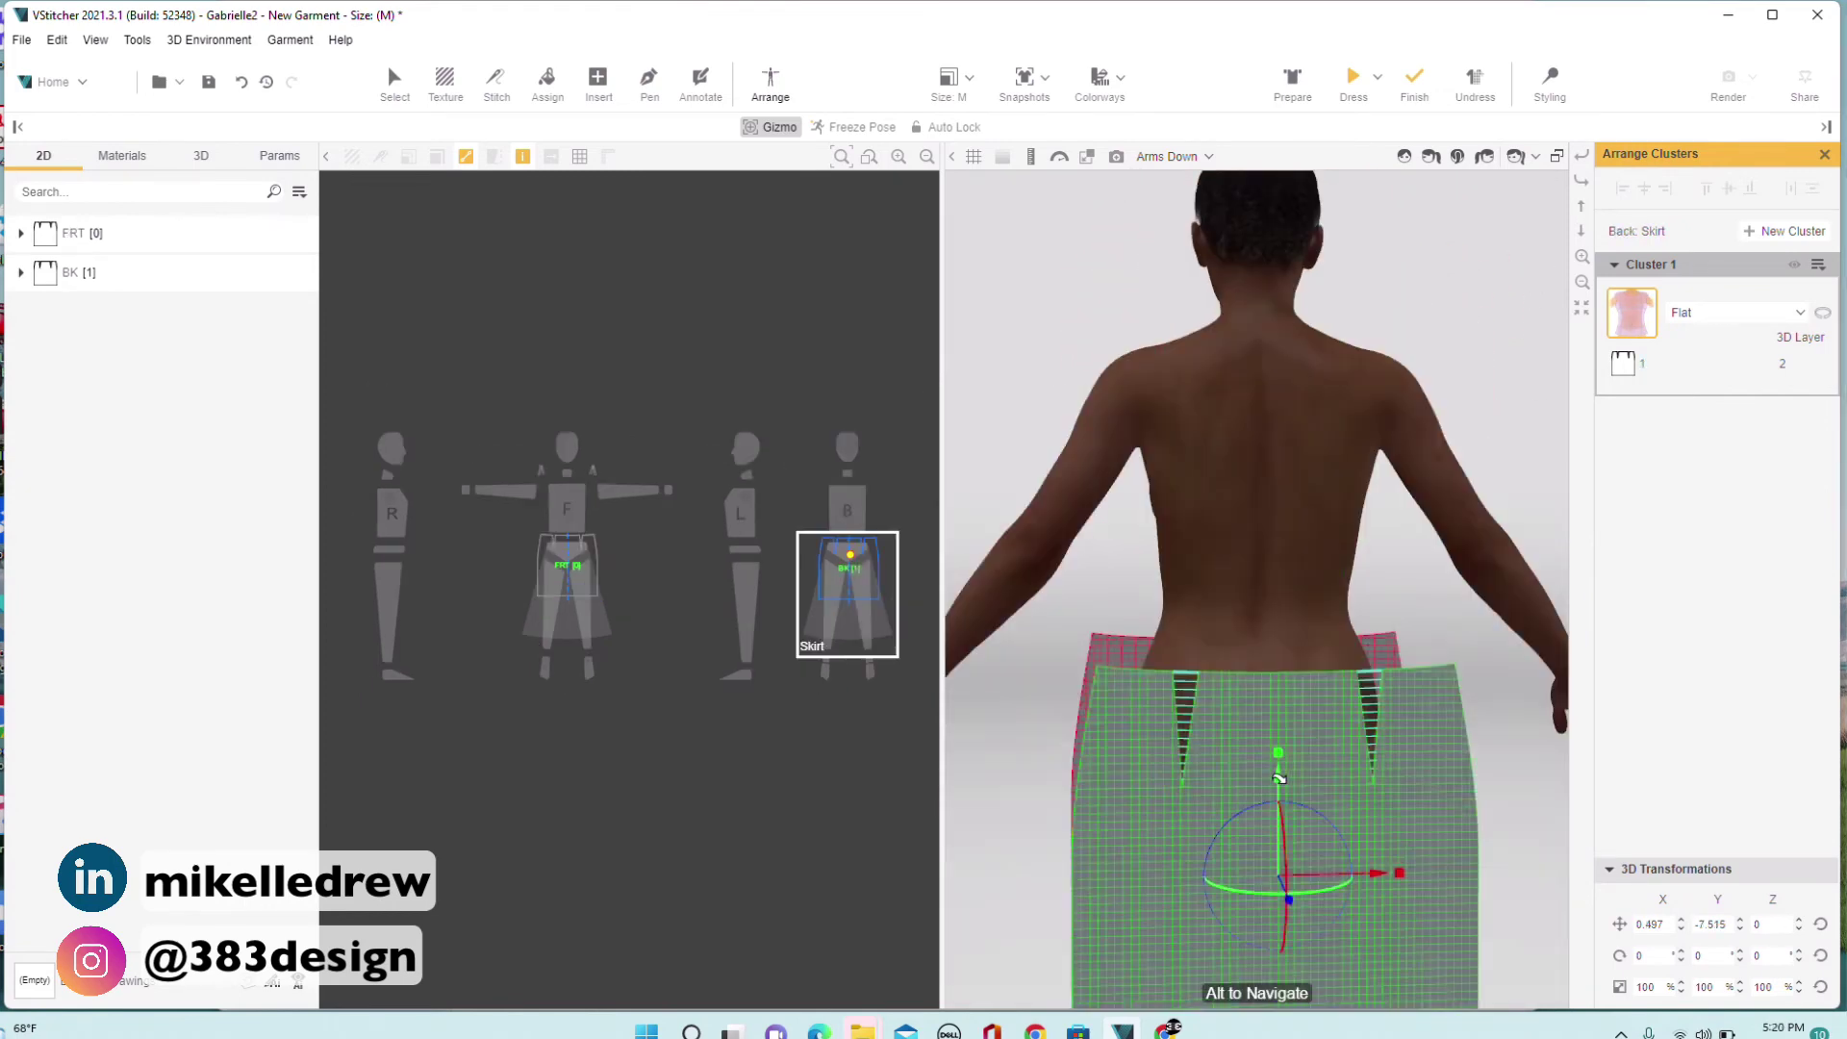
left_click_drag(1281, 787, 1280, 754)
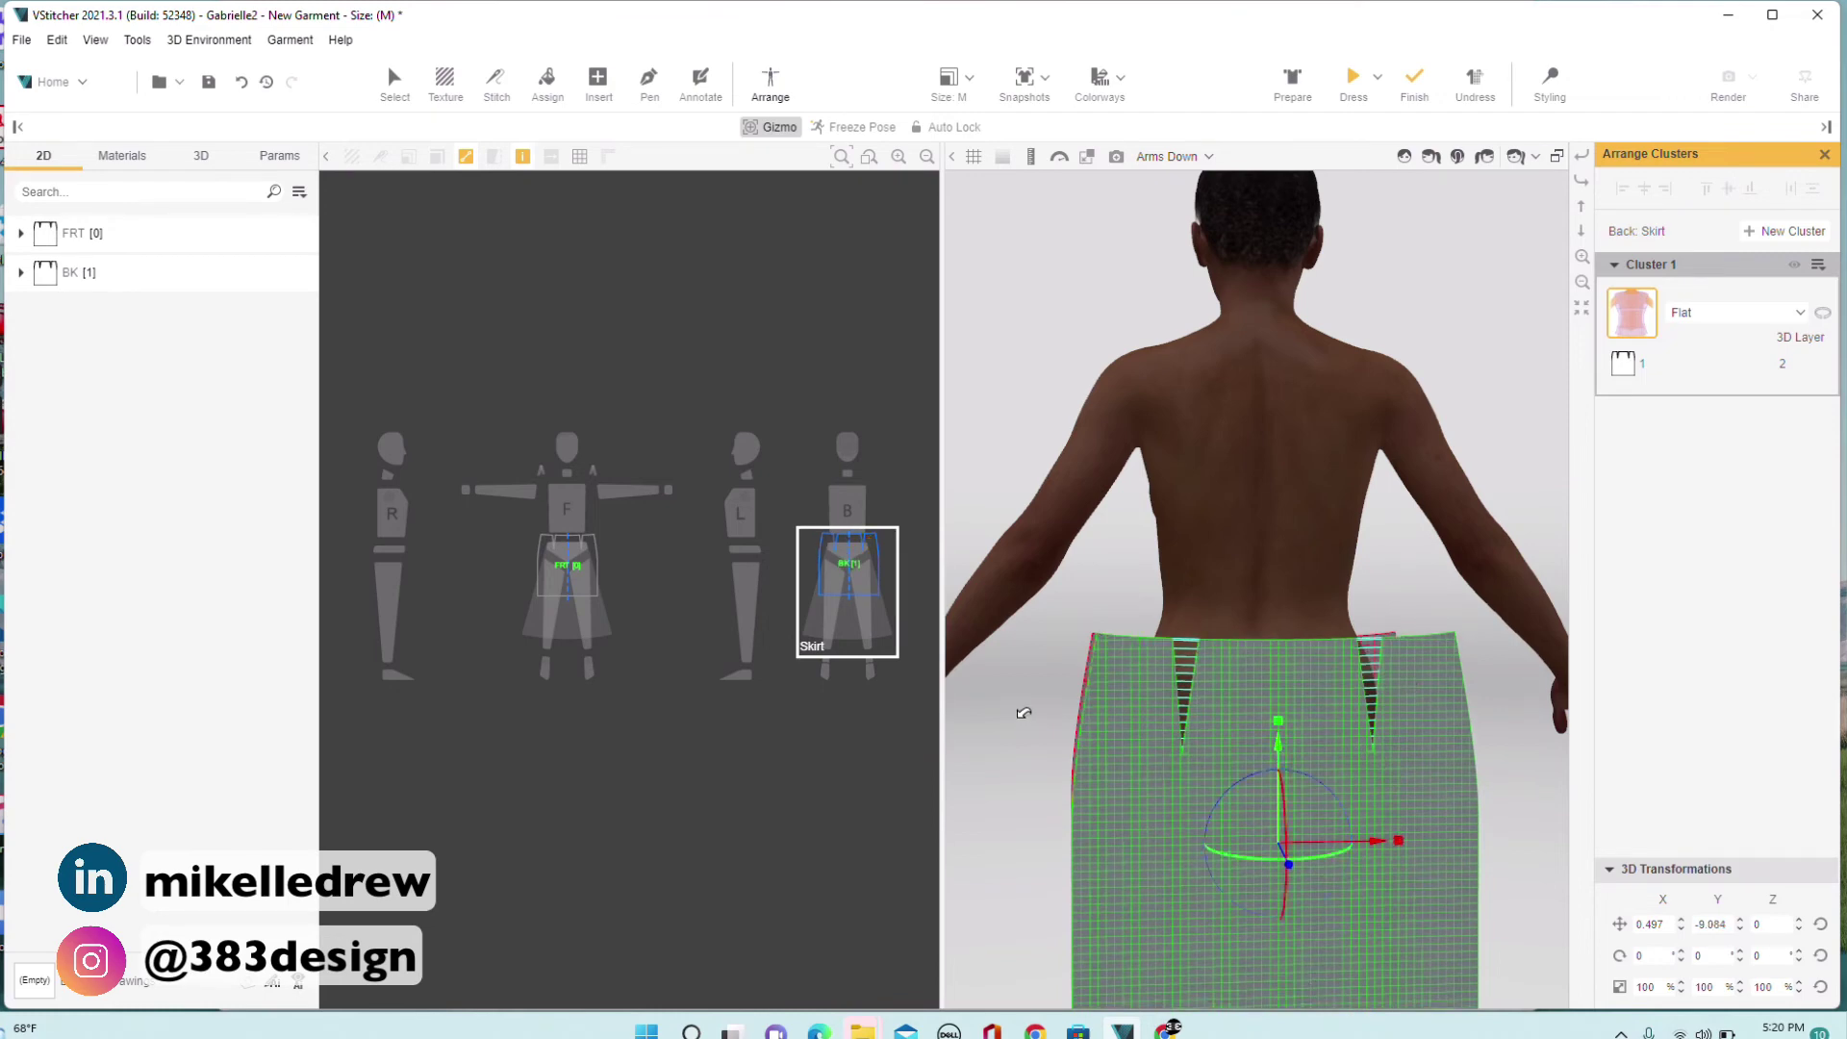
Stitch the FRT piece's curved side edge to the facing side edge of the BK piece.
left_click(496, 82)
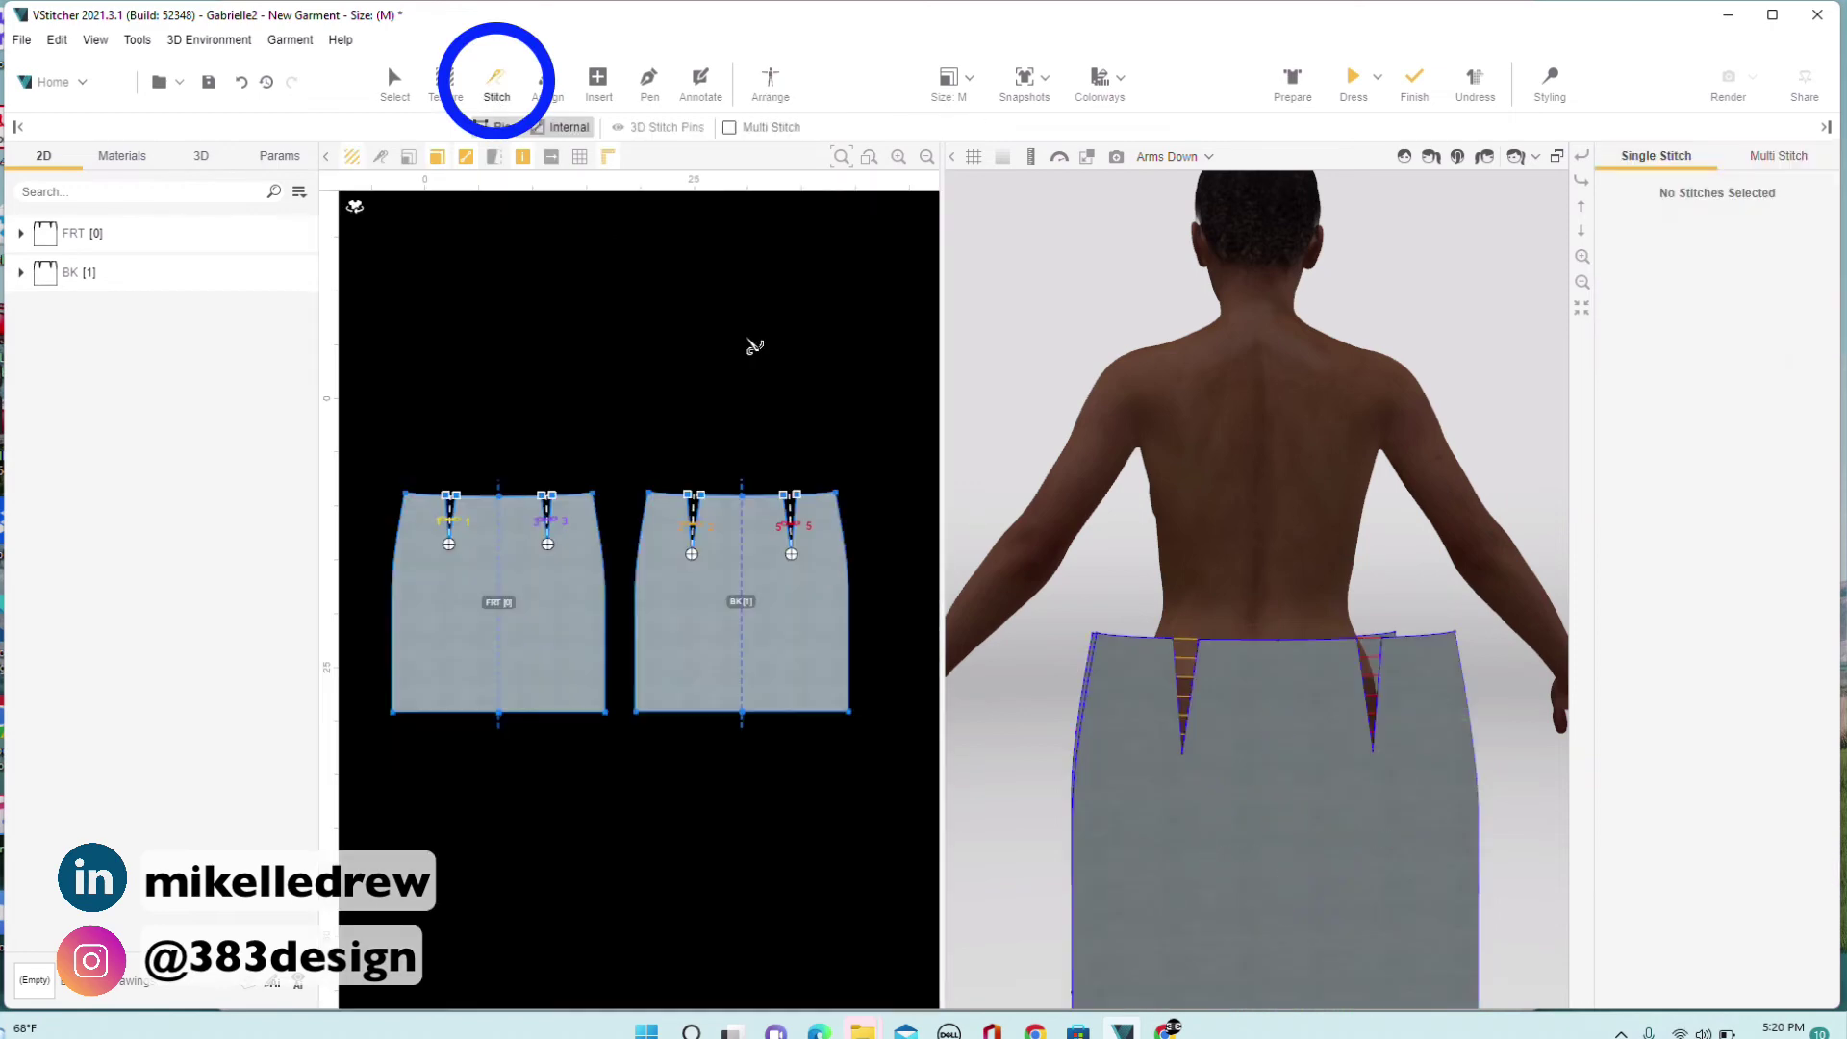
left_click(1431, 156)
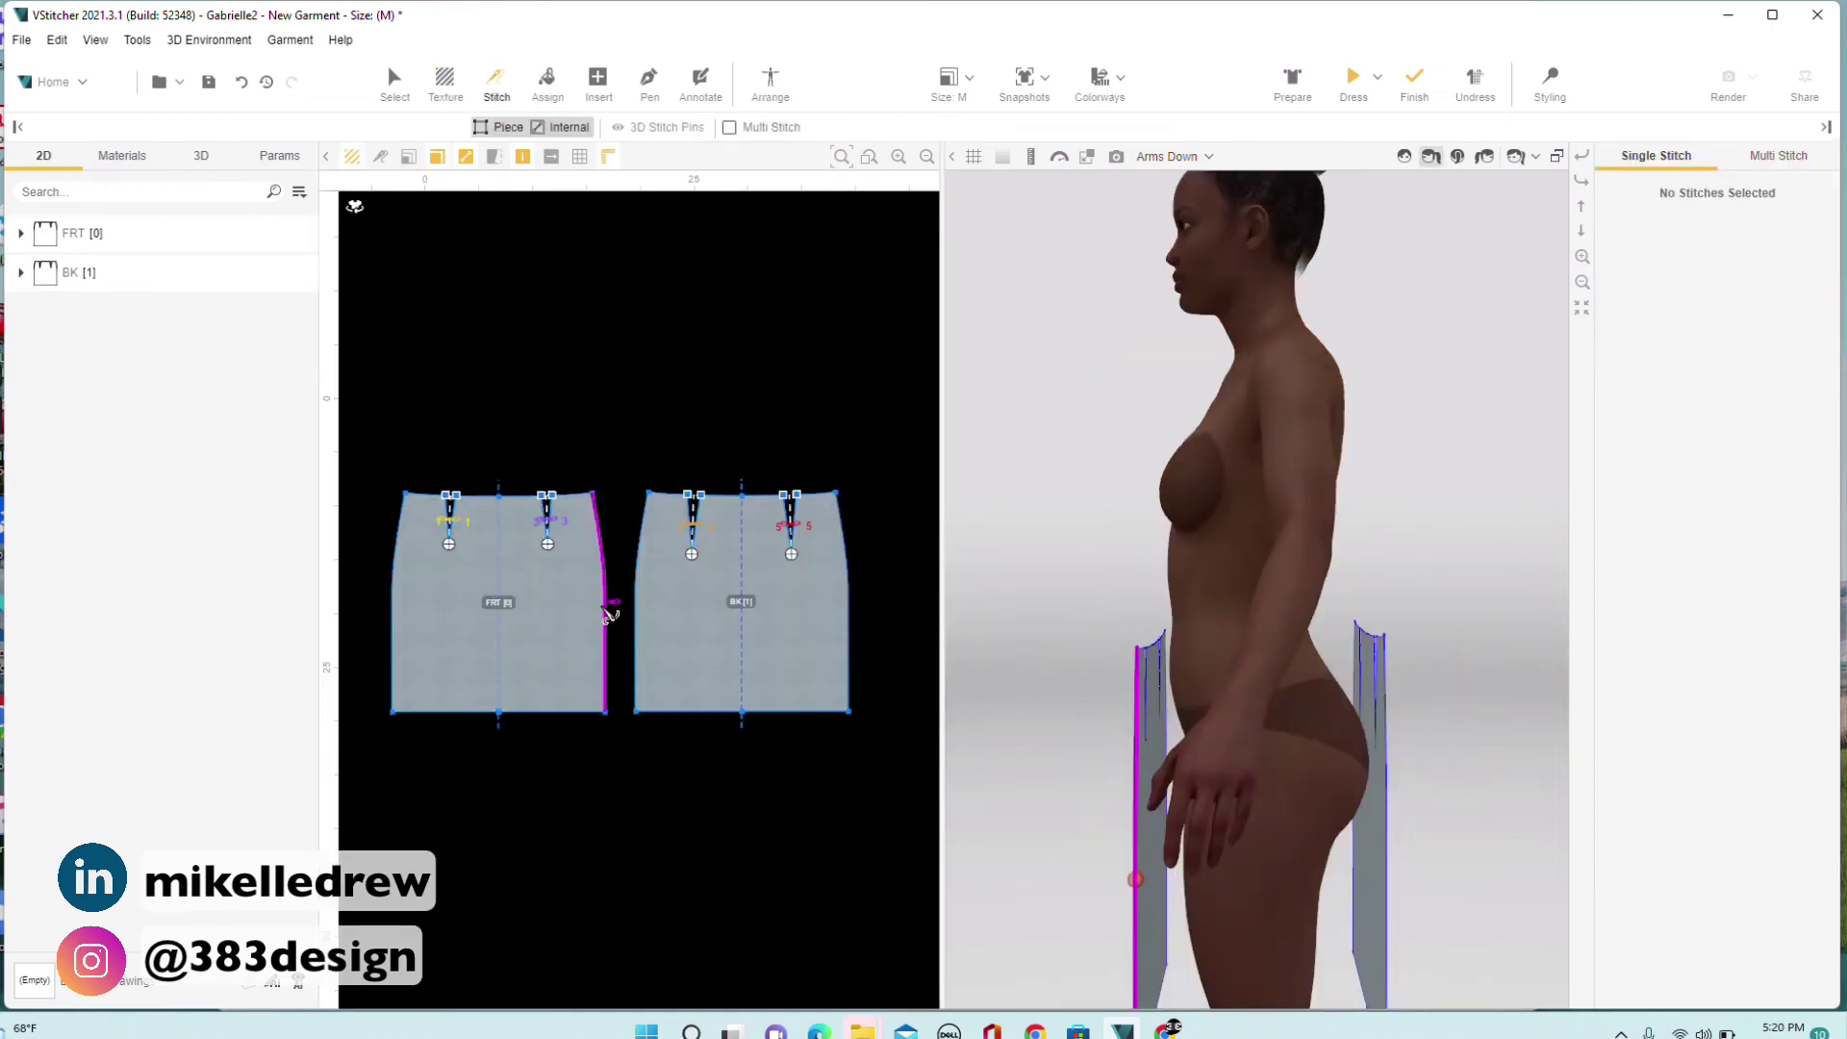
left_click(610, 613)
left_click(637, 625)
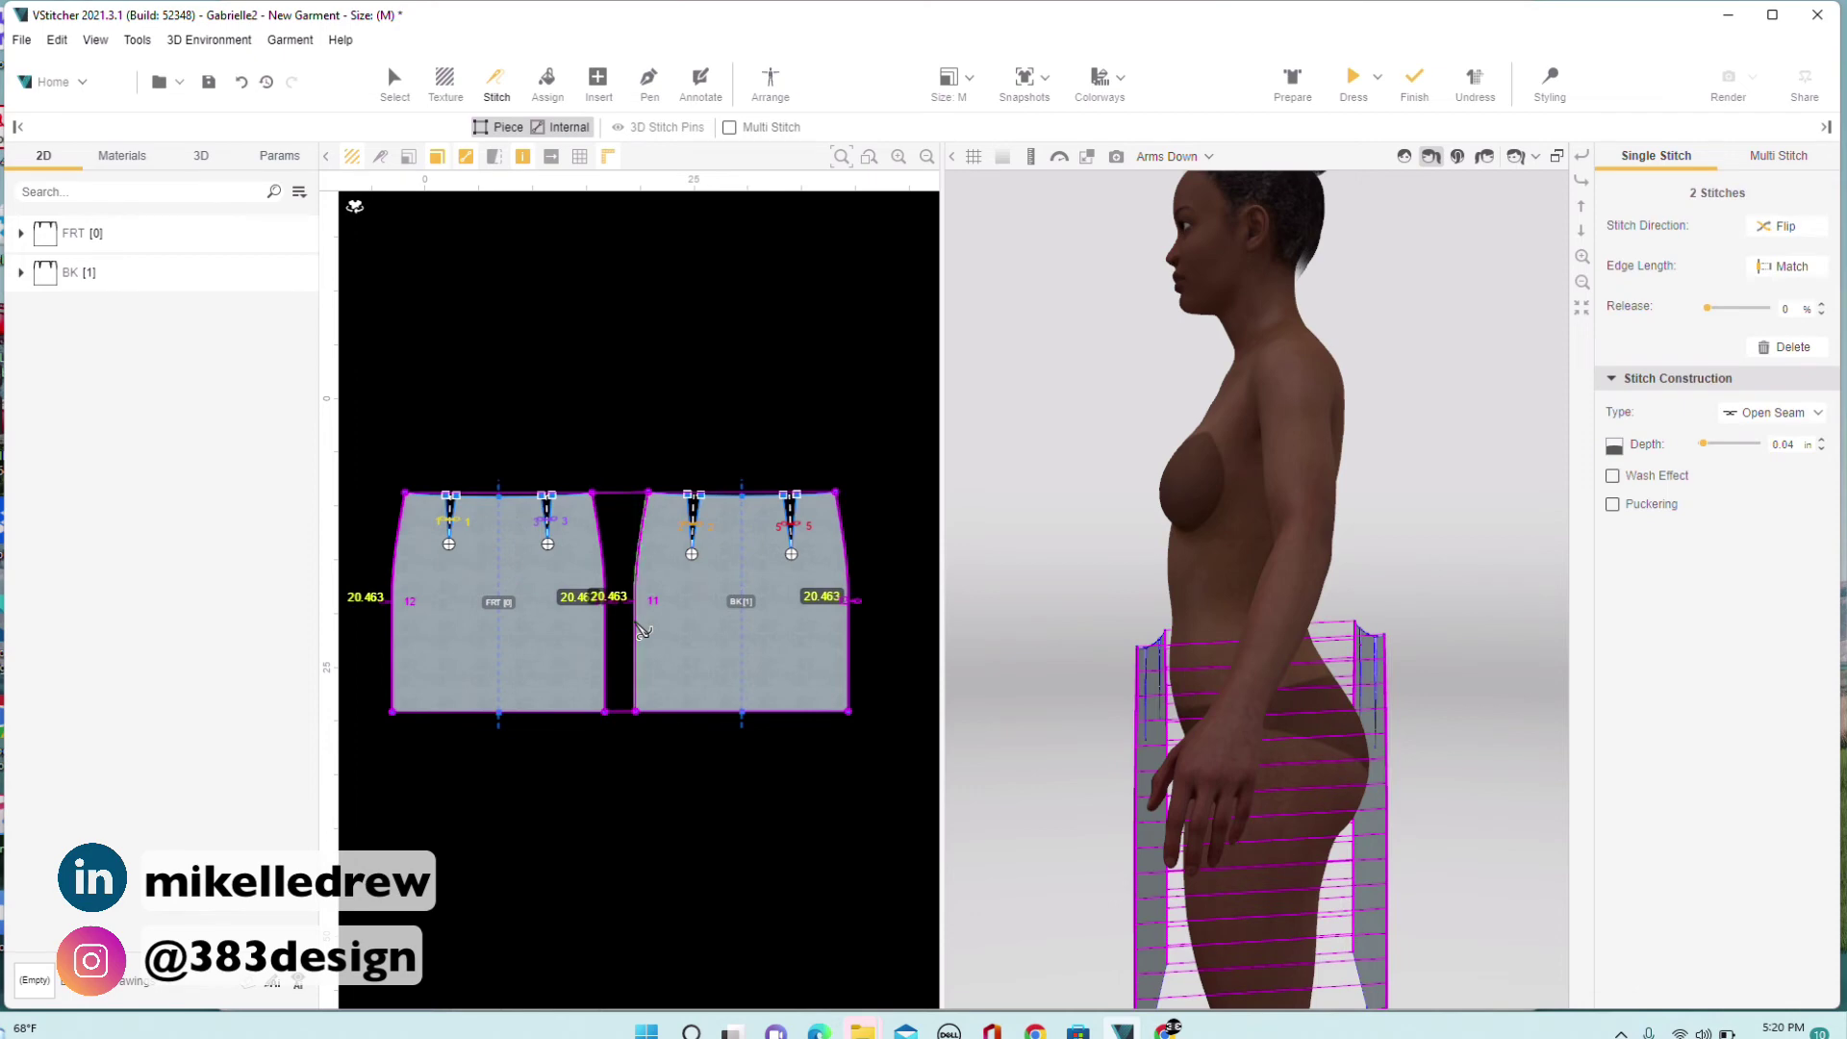
Dress the avatar in the stitched skirt, seen from the front.
left_click(1406, 160)
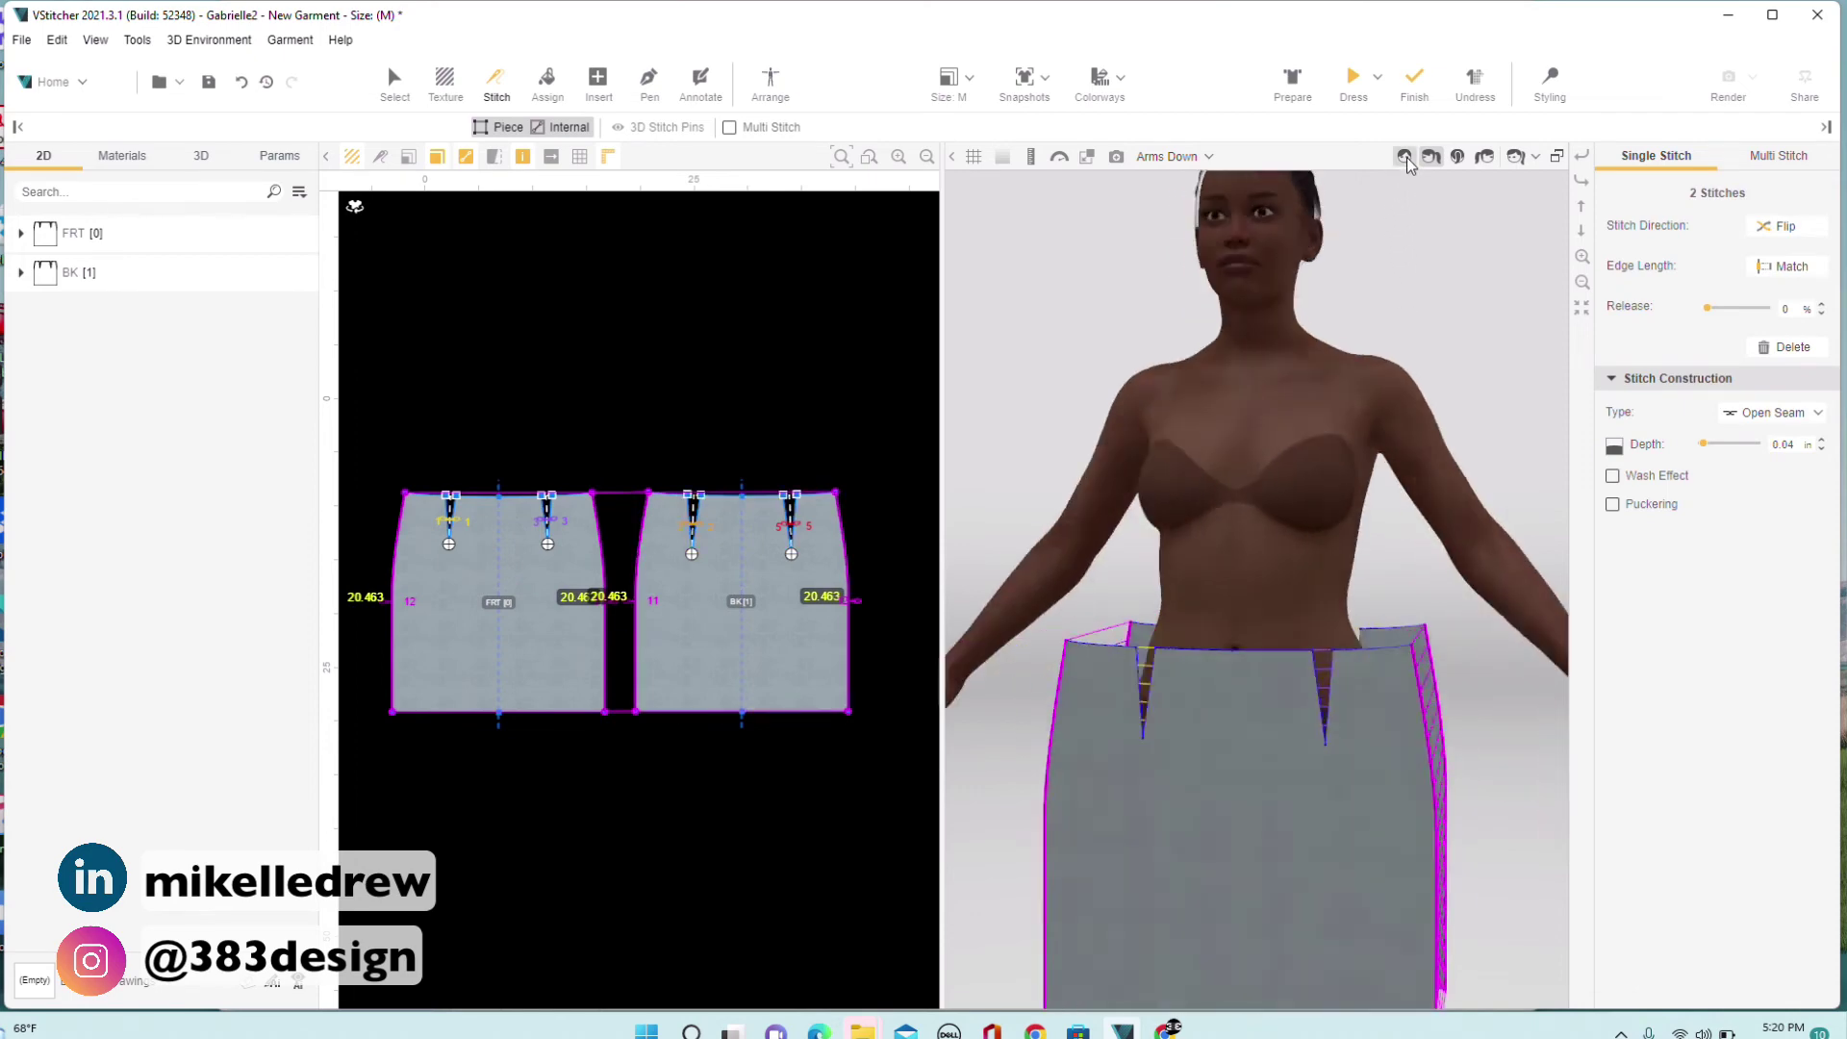
left_click(1352, 83)
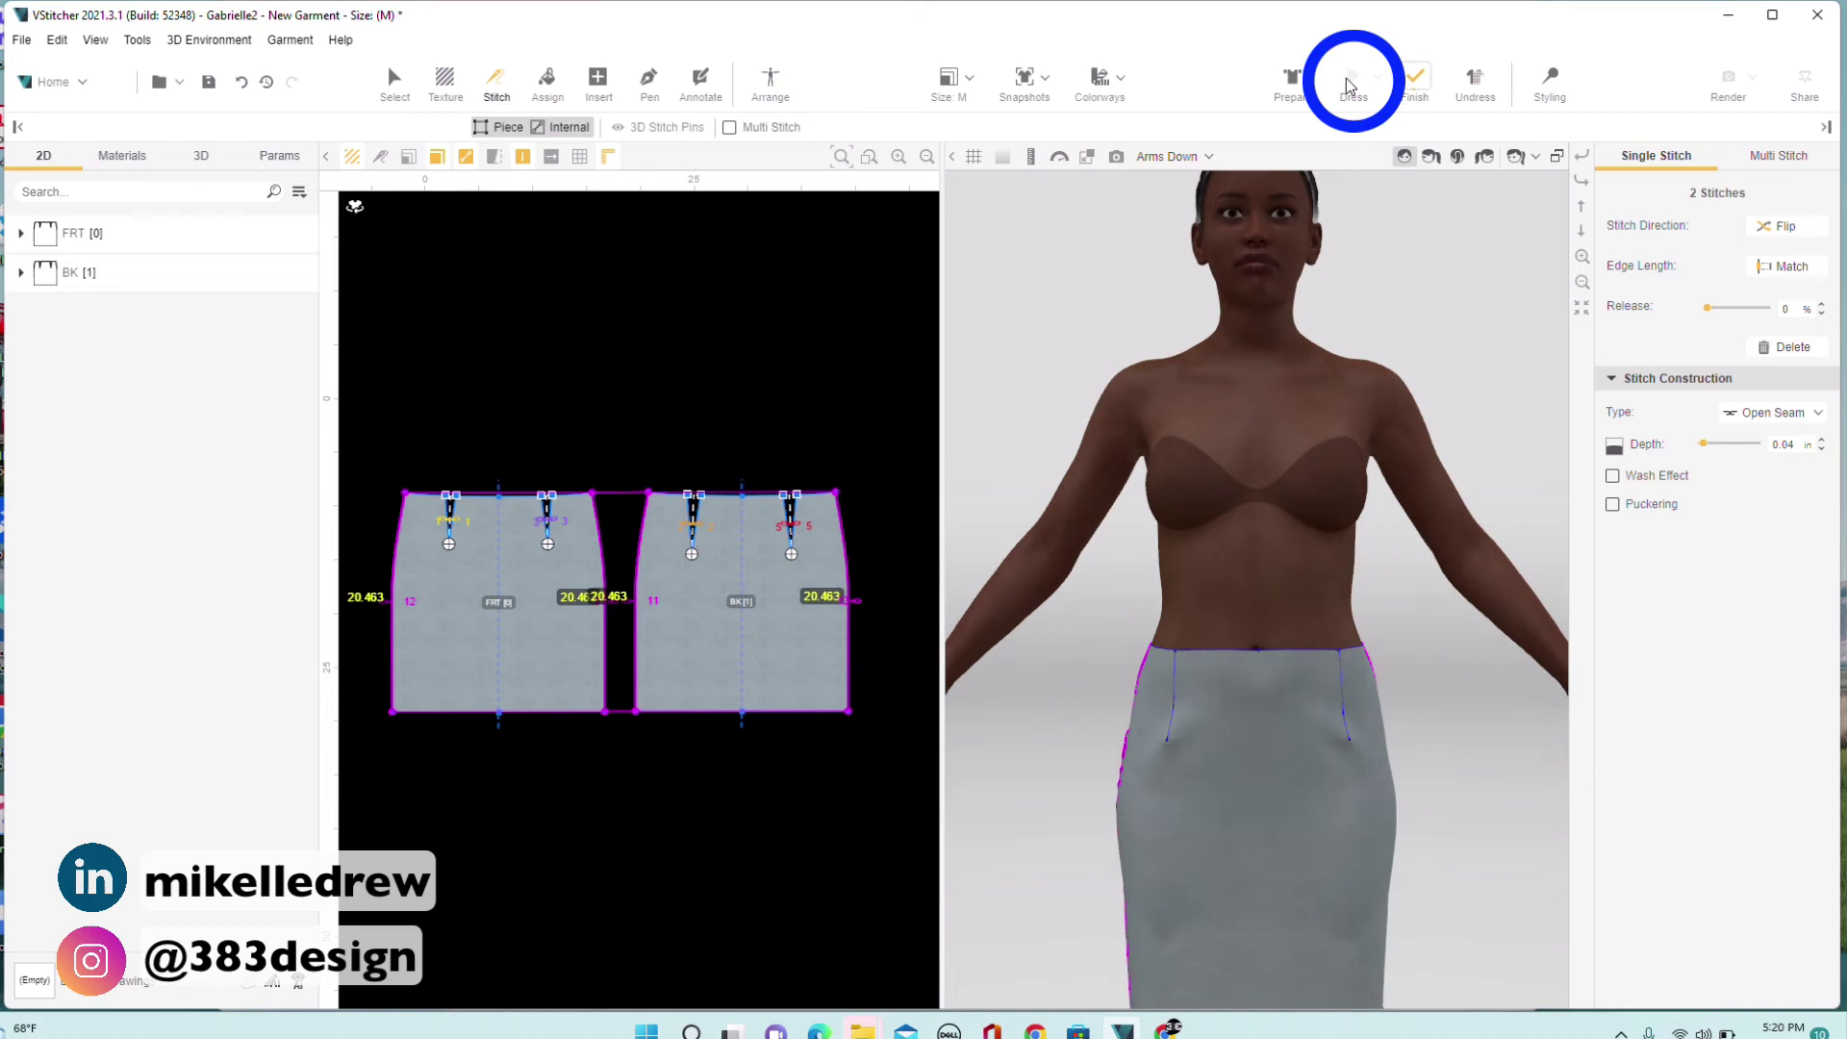